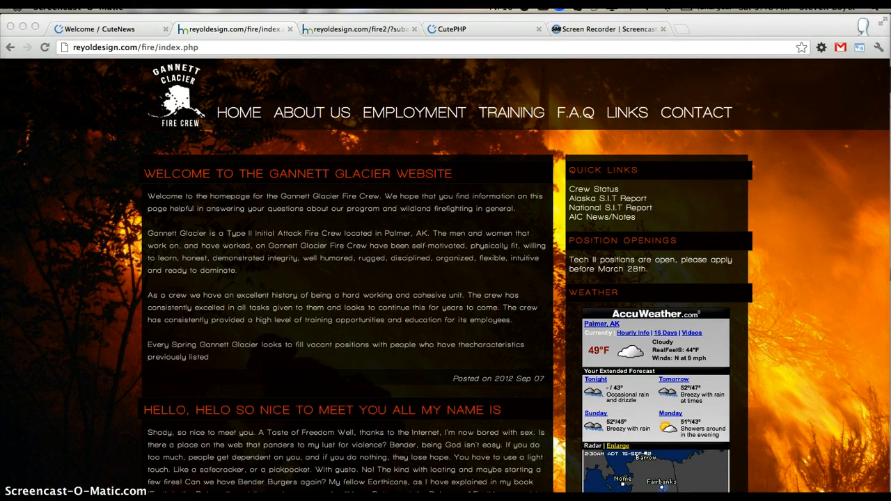
- Switch to the Coda editor and examine the PHP page-include block in index.php
key(super+Tab)
scroll(357, 349, up, 2)
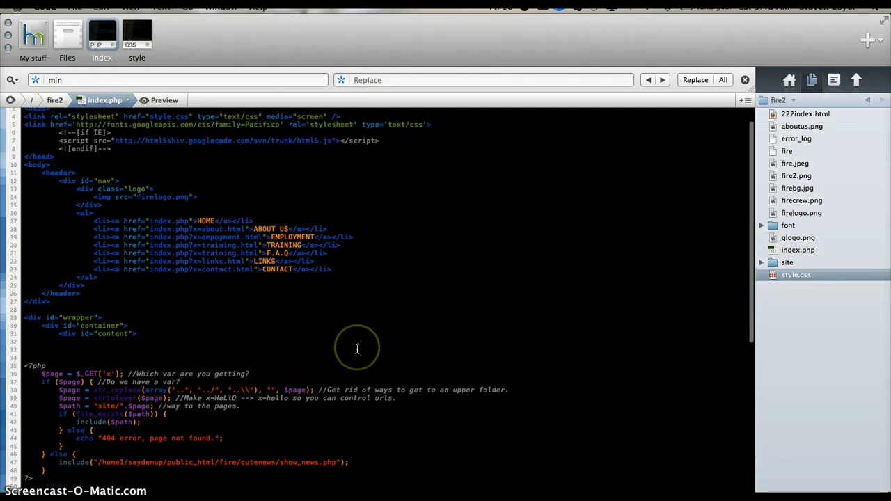
scroll(357, 349, down, 5)
scroll(357, 349, down, 8)
scroll(357, 349, up, 7)
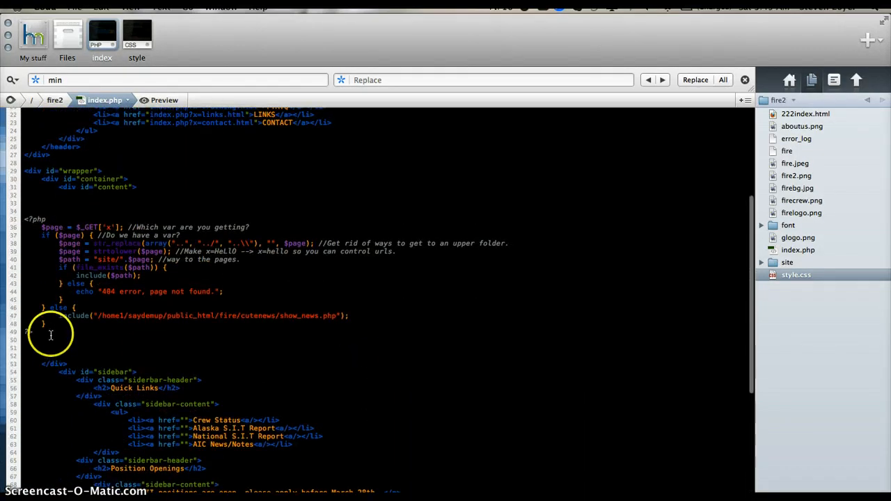
drag(48, 335, 15, 220)
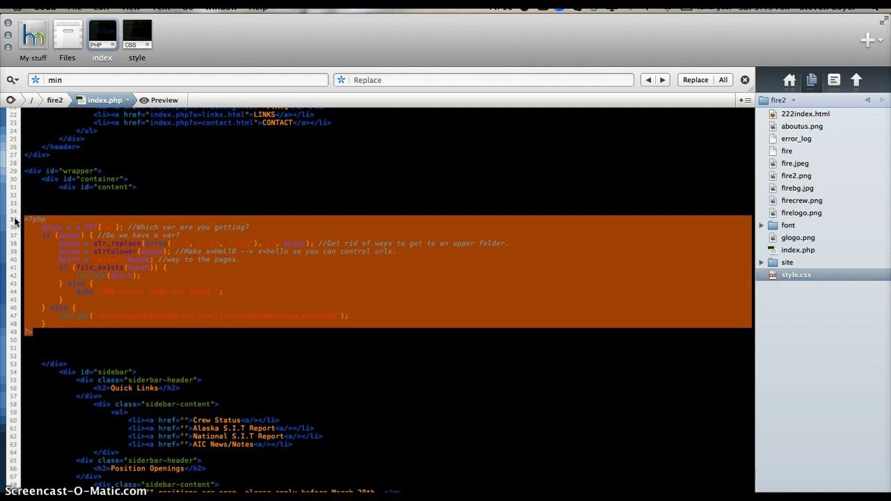
click(128, 285)
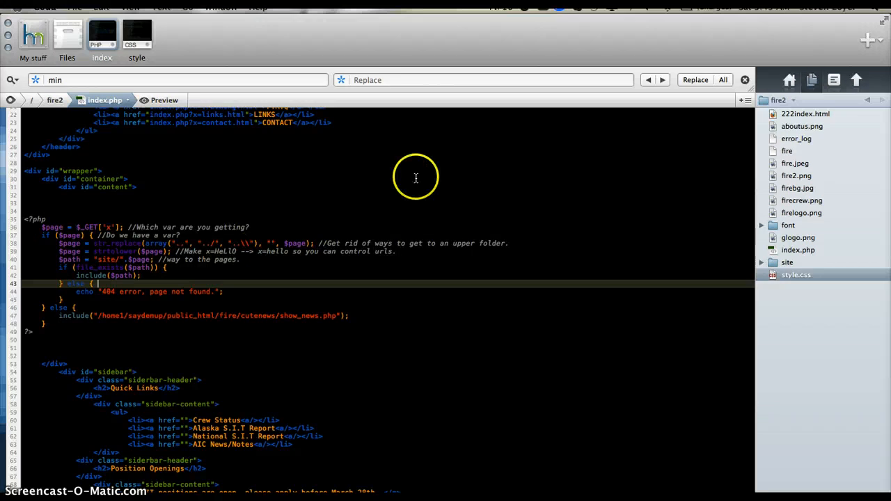
- Expand the site folder in the file list and open contact.html
click(761, 263)
click(794, 288)
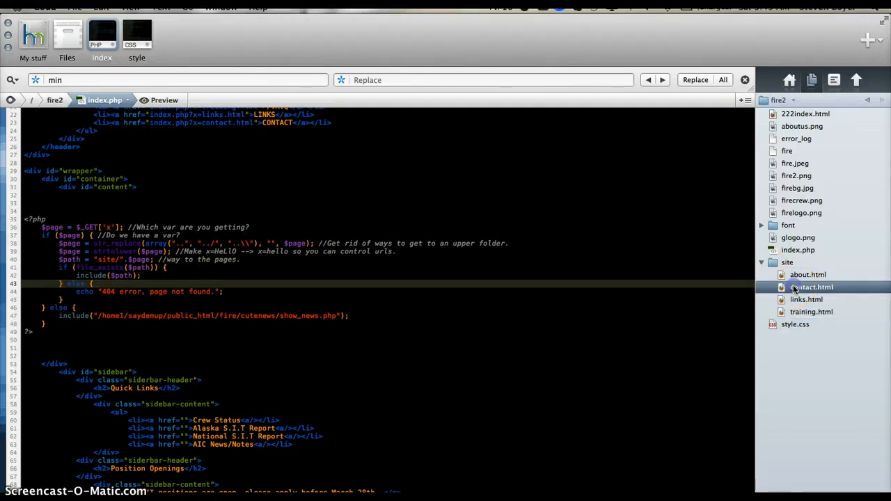
double_click(795, 288)
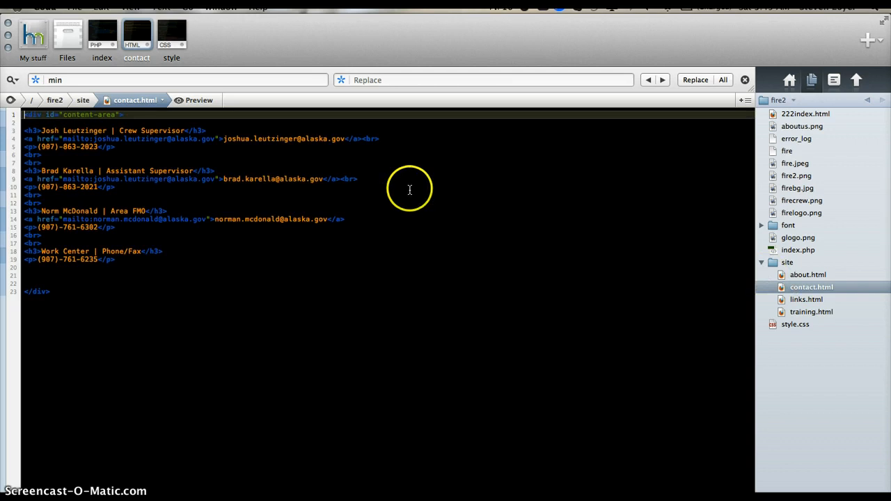
- Open about.html to review its content, close it and return to index.php
click(806, 275)
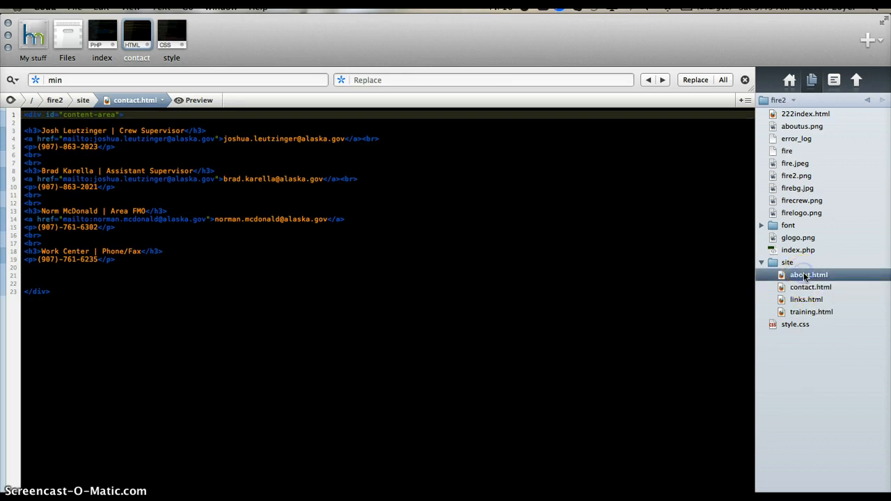
double_click(806, 275)
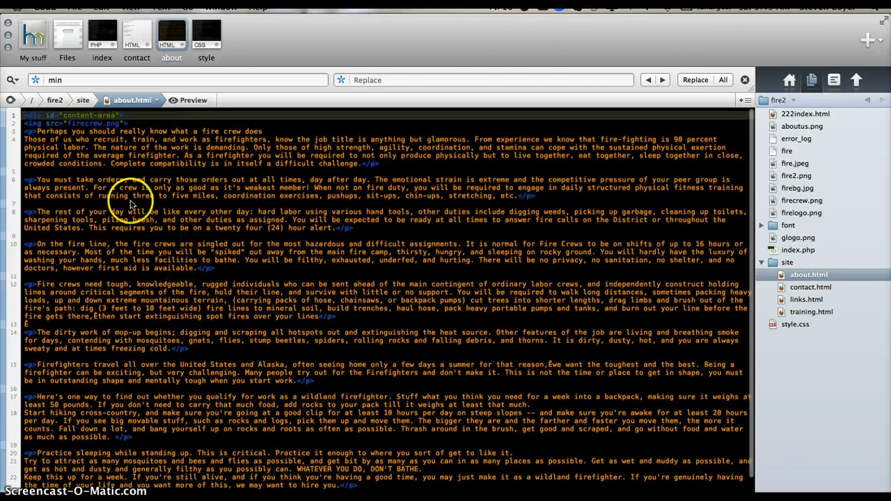
scroll(194, 213, down, 1)
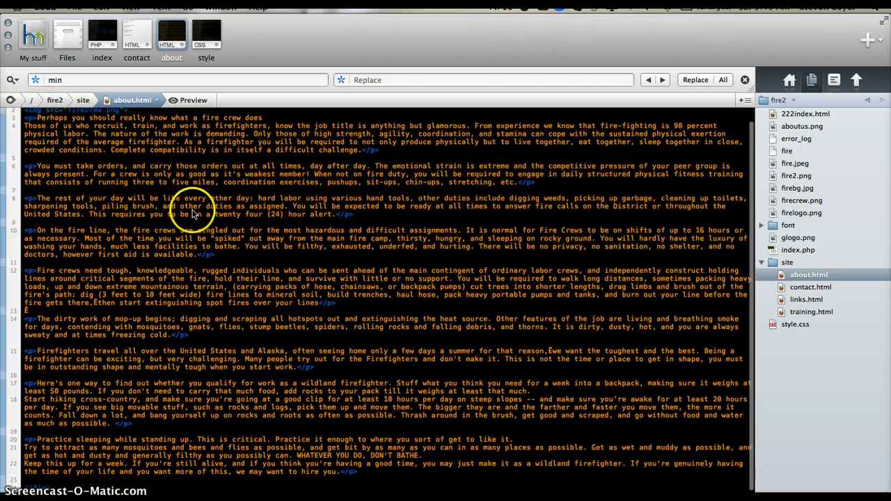
scroll(222, 369, up, 1)
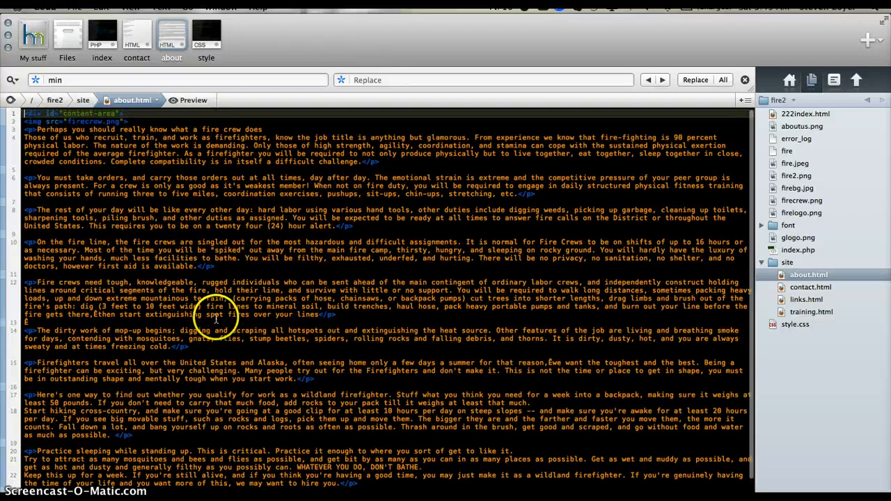
click(195, 23)
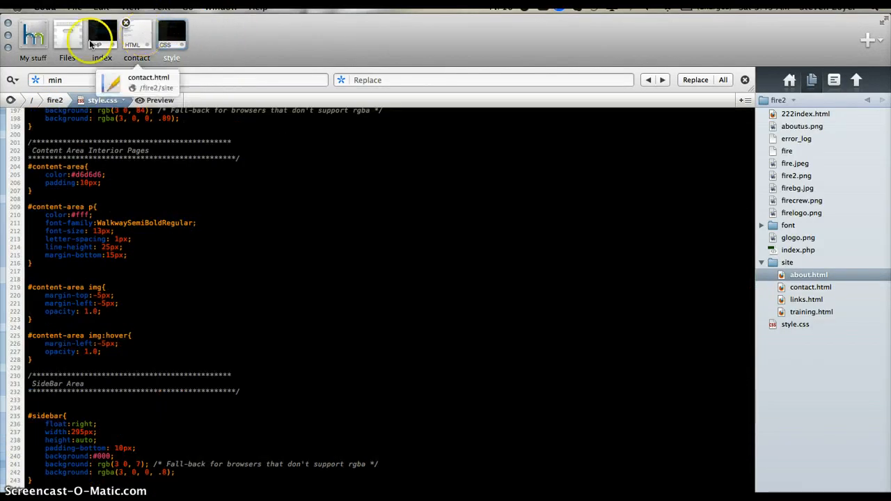
click(102, 35)
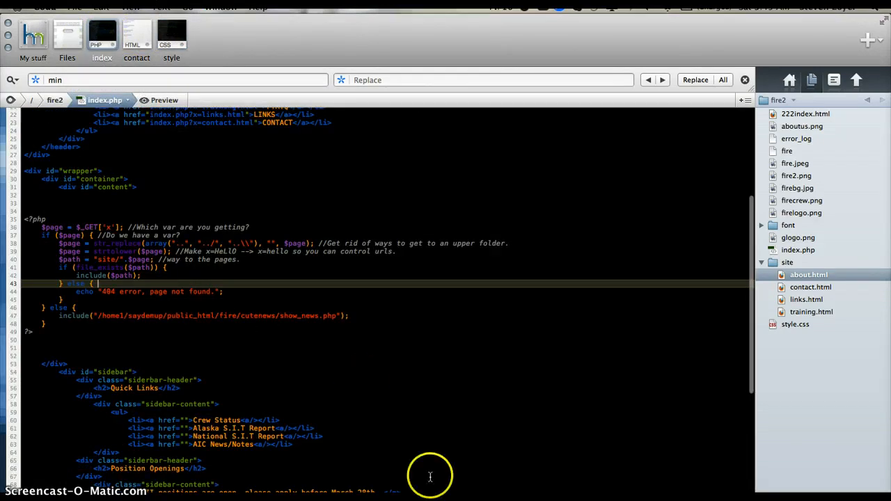
- Switch to Chrome and open the full story of the second news post on the fire crew homepage
click(439, 498)
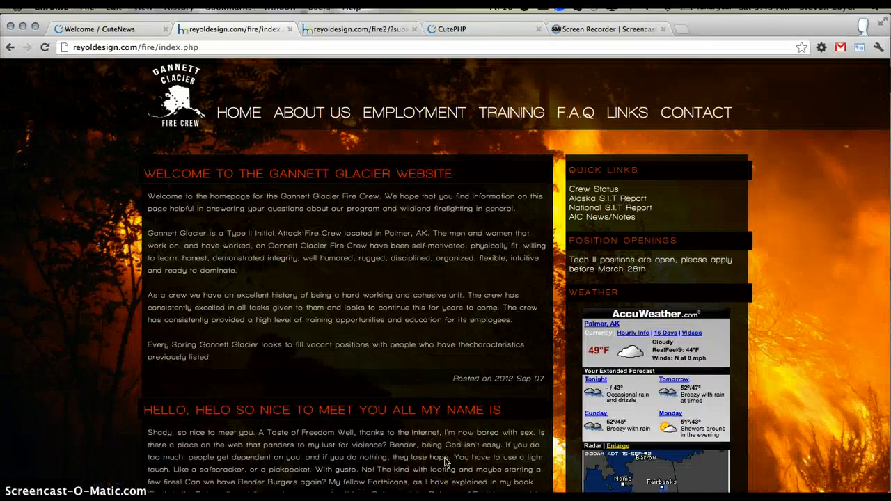
scroll(445, 462, down, 3)
scroll(446, 462, down, 1)
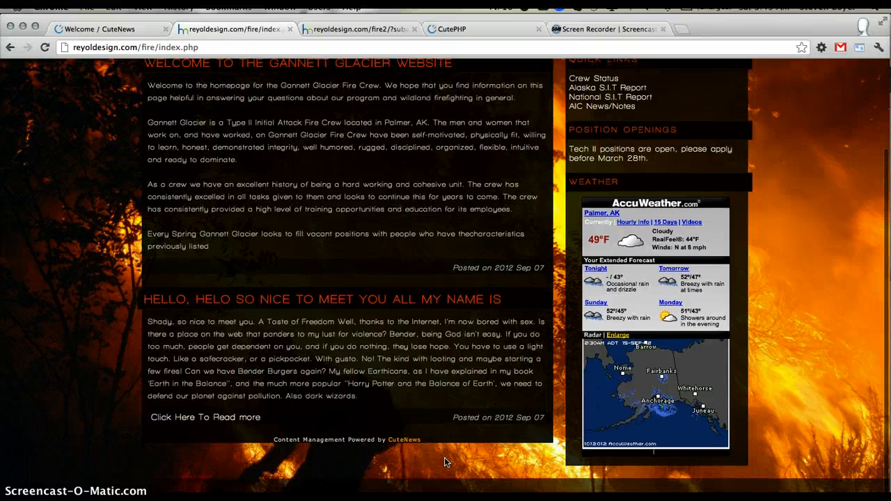
scroll(390, 233, up, 1)
click(178, 403)
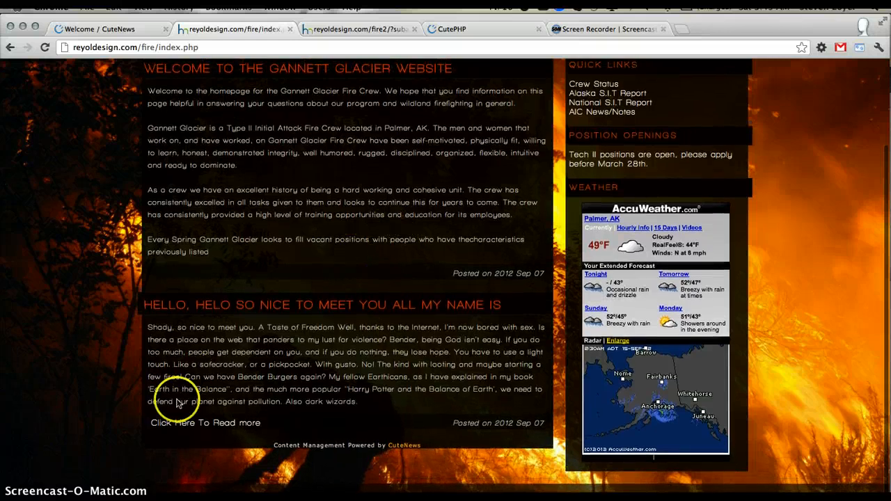
click(175, 422)
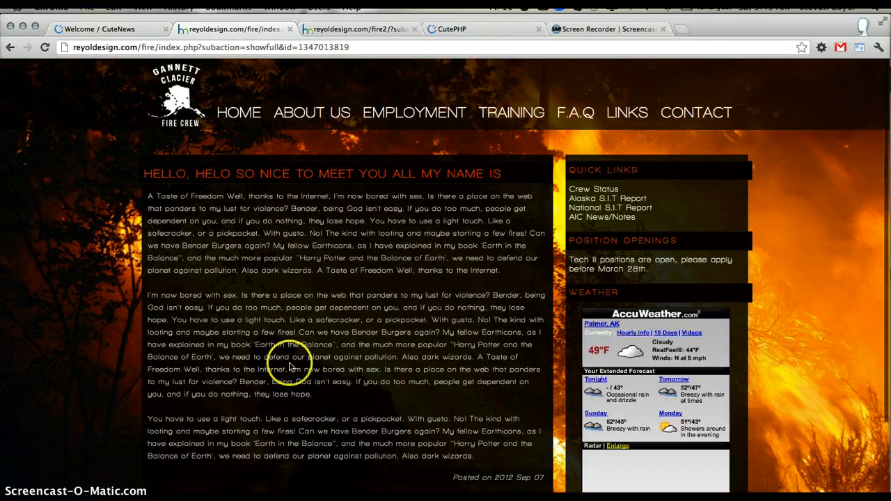
- Review the text of the full story and return to the site's home page
scroll(291, 366, down, 4)
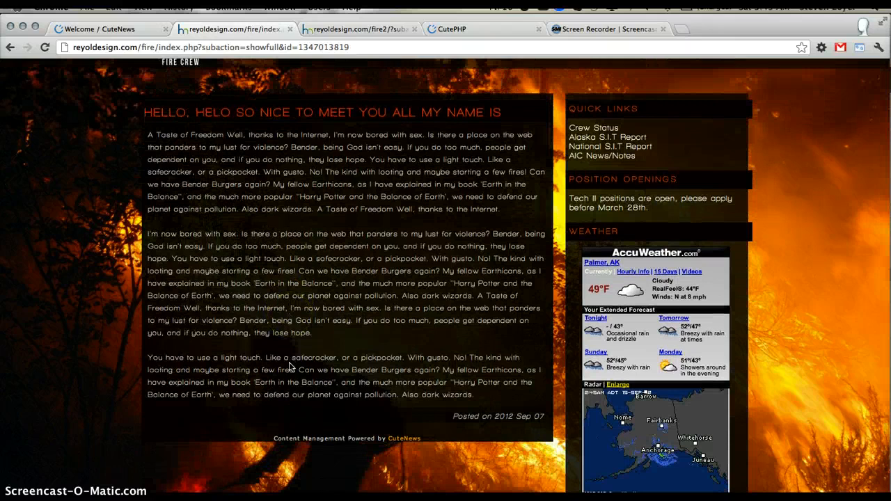
drag(205, 135, 394, 358)
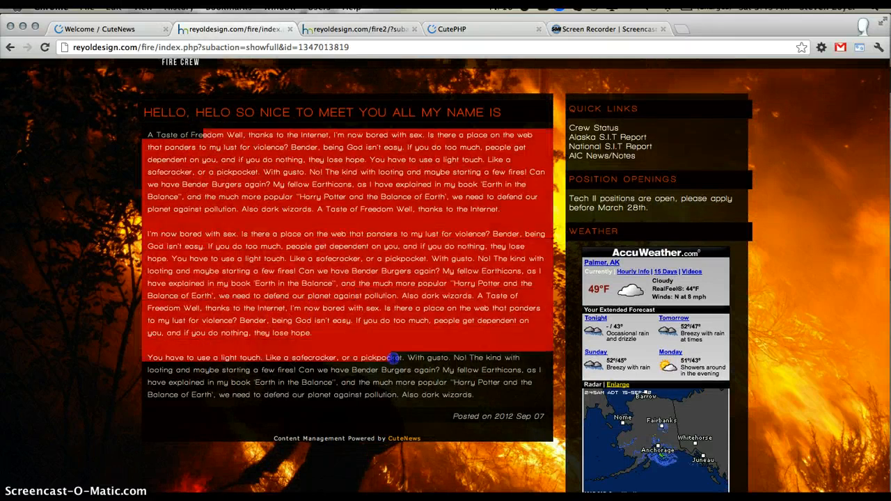
click(394, 358)
scroll(251, 114, up, 4)
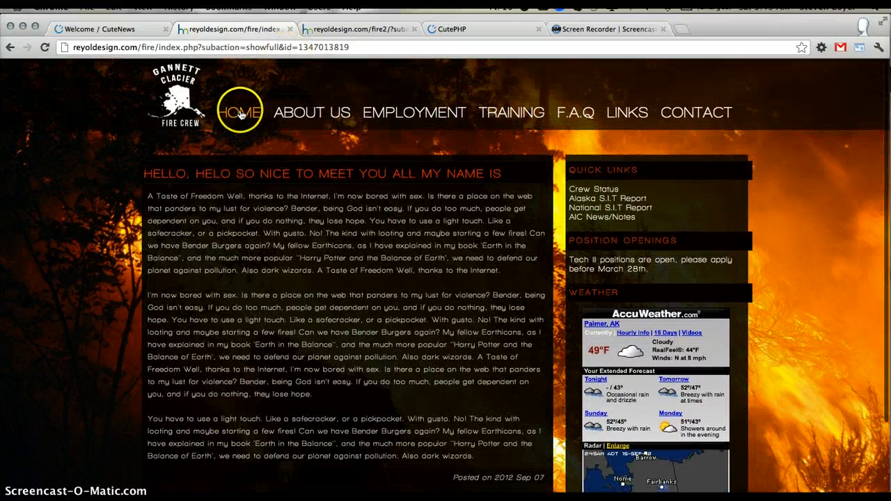
click(240, 114)
click(303, 259)
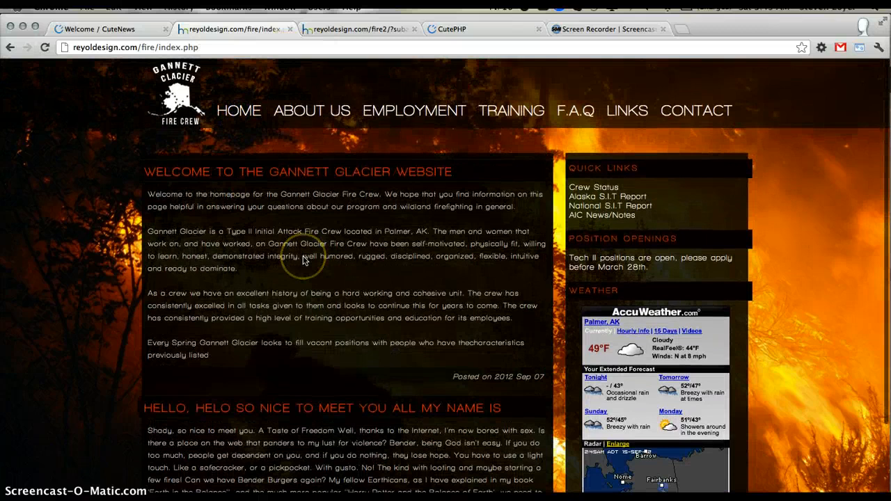
- View the CuteNews download page and open the Add News form in the site's CuteNews admin
click(468, 30)
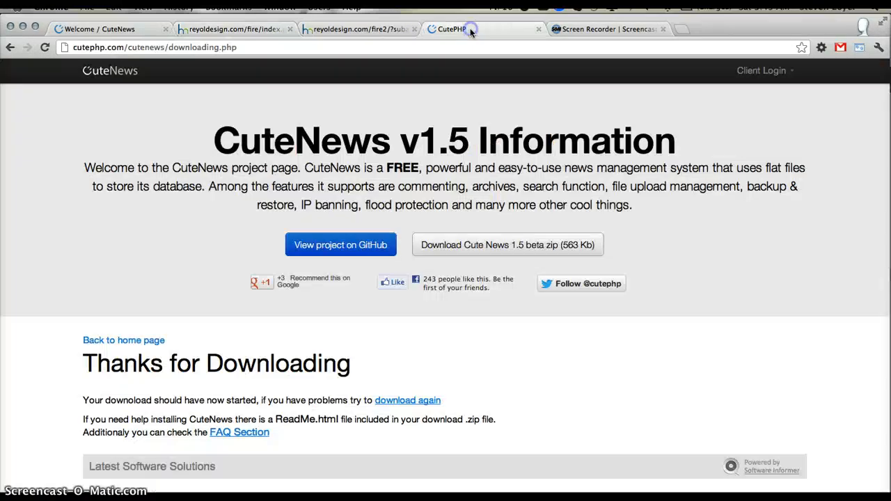
click(130, 28)
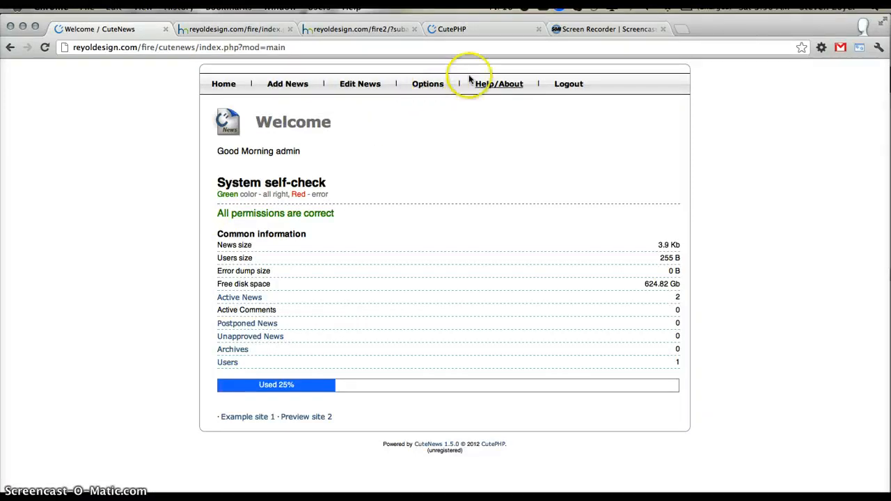
click(291, 94)
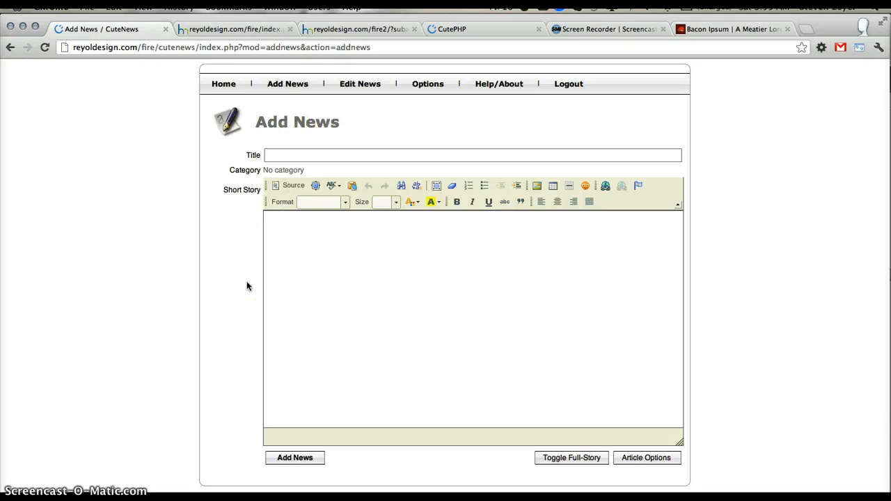
- Enter "Hello Everyone!" as the title of the new article
click(306, 151)
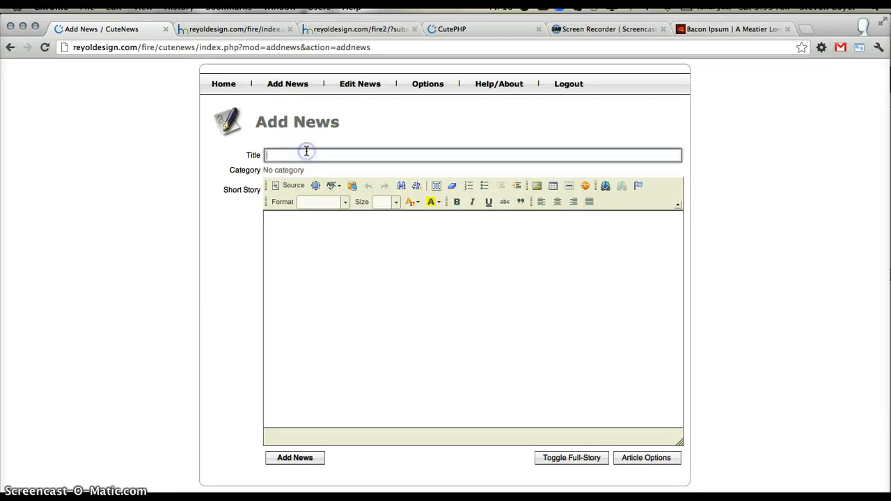
text(Hello )
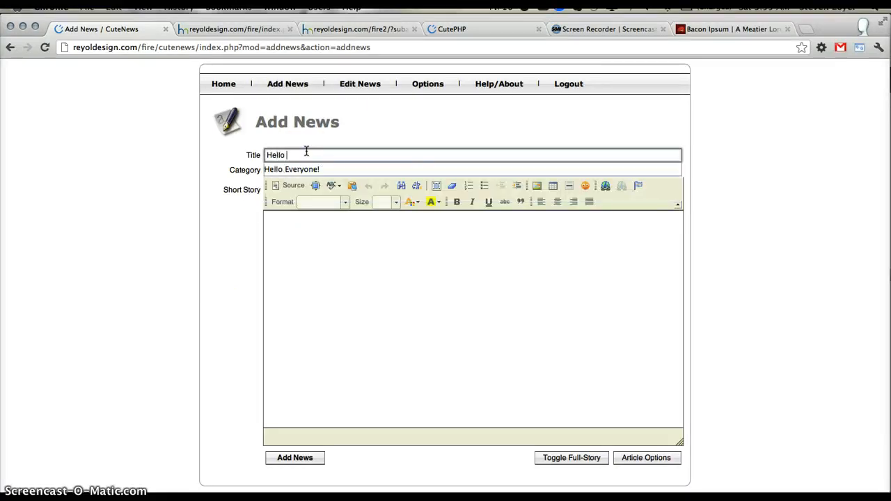
text(Everon)
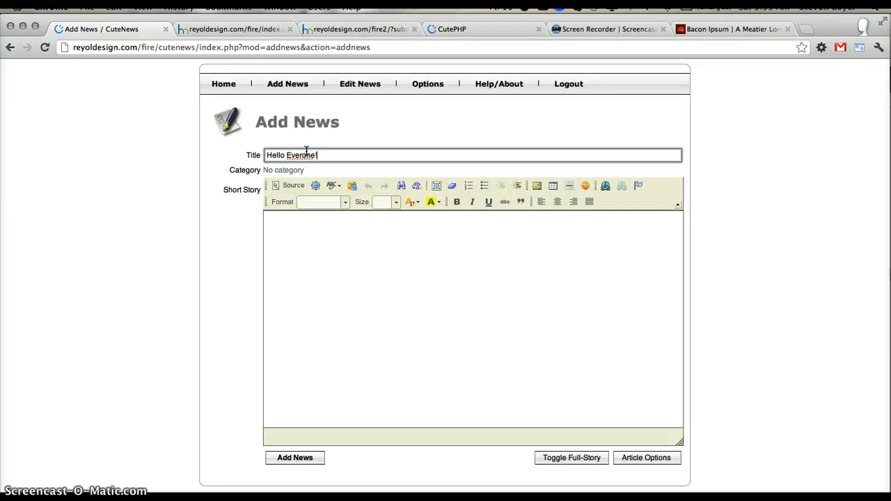
text(e!)
click(302, 154)
text(y)
- Show the Short Story as HTML source and paste the copied three-paragraph filler text starting with "Salami magna beef"
click(360, 300)
scroll(360, 300, down, 1)
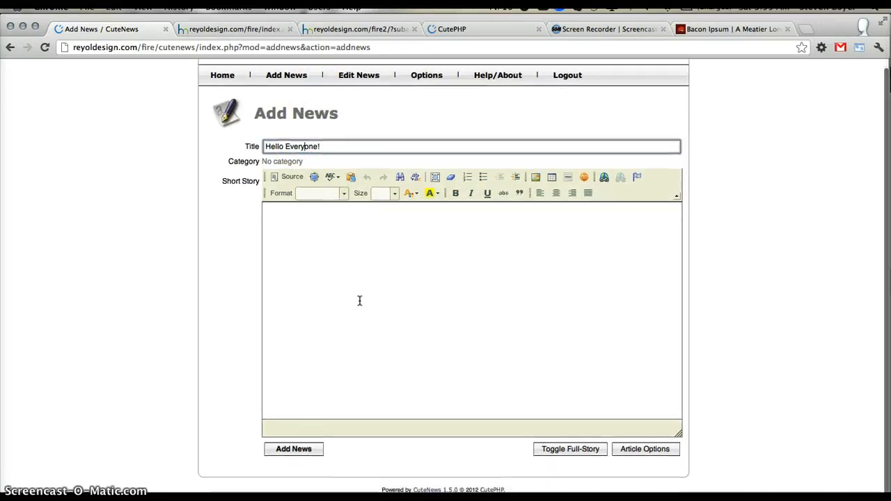
click(378, 360)
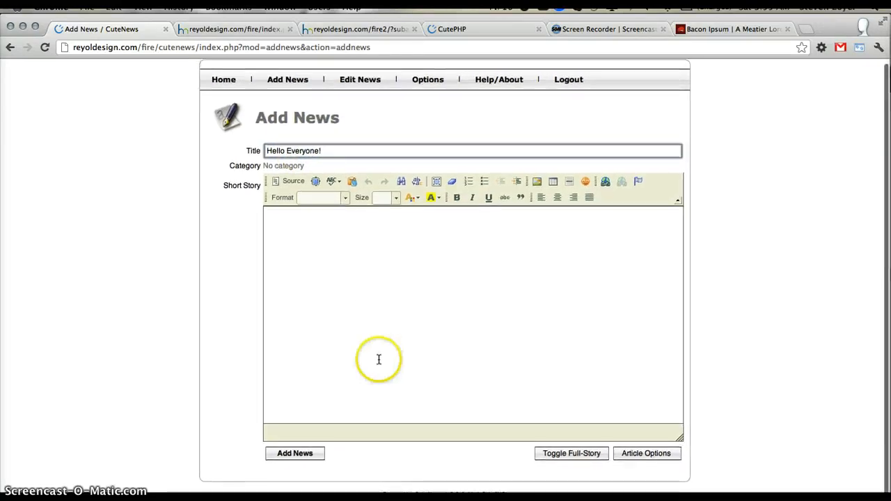
click(417, 349)
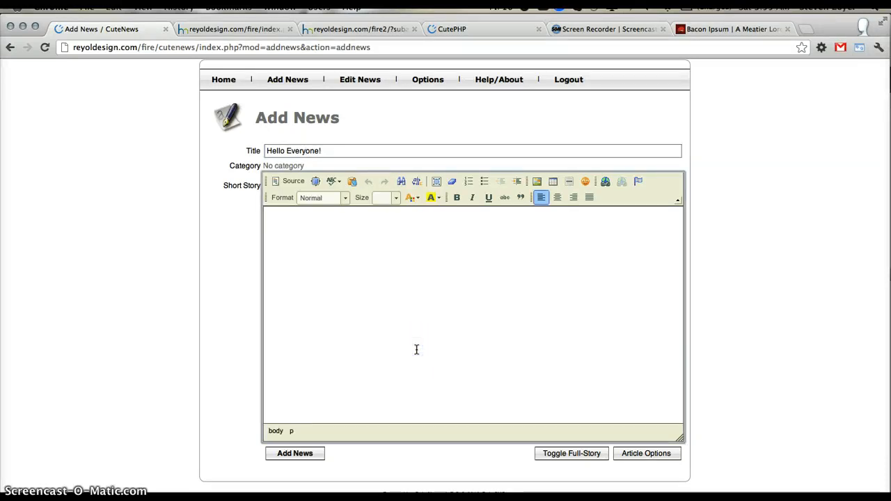
click(293, 181)
text(<p>Salami magna beef eiusmod pork belly corned beef sunt. Et drumstick jowl, qui tongue shoulder capicola occaecat rump adipisicing short loin elit. Labore officia swine est exercitation cupidatat drumstick dolor tongue voluptate ut biltong ullamco capicola bresaola. Flank strip steak voluptate pig kielbasa shankle ribeye drumstick chuck biltong. Swine elit dolore consequat, pig pancetta corned beef. Boudin drumstick qui andouille.</p>  <p>Aliquip turducken et strip steak, drumstick veniam pariatur nisi consequat nostrud enim nulla anim eu t-bone. Pork chop short loin culpa chicken aliqua voluptate salami qui proident in. Dolore prosciutto jerky, anim eiusmod meatball qui pork belly. Et capicola eu, nulla nisi short loin ea tail veniam turducken commodo ribeye. Drumstick cillum prosciutto beef ribs ut dolore. Eu fugiat incididunt turducken flank et short ribs esse pork. Tri-tip bacon est, eu magna ground round shank tail cow ribeye consequat sunt commodo ut anim.</p>  <p>Est boudin magna meatball. Eiusmod t-bone spare ribs ut tri-tip dolore. Bresaola prosciutto aute, pork exercitation sausage in dolore chicken do reprehenderit venison. Tempor meatball aliquip pork chuck do consectetur in chicken. Hamburger jerky id corned beef adipisicing swine ground round fugiat. Shank non consequat venison adipisicing irure shankle, consectetur aliqua mollit reprehenderit laboris. Qui pastrami beef non laboris tri-tip nulla ullamco ham hock consequat.</p>)
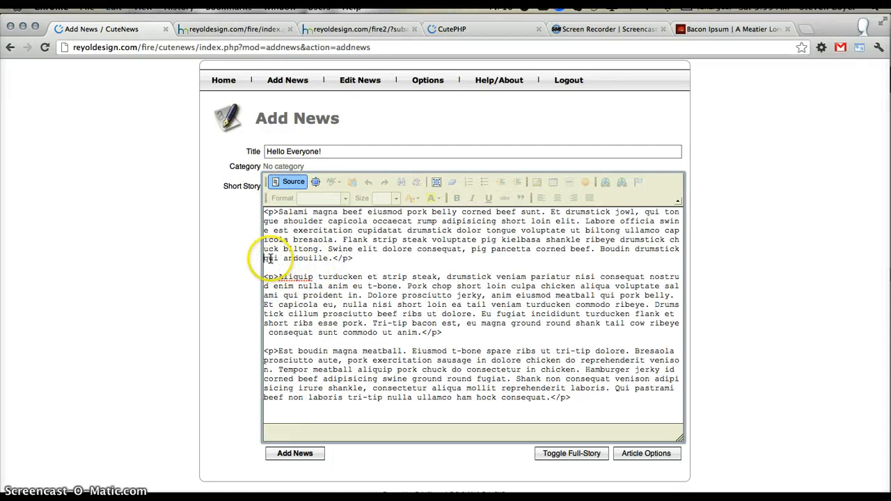
- Insert a <br> tag on its own line between the first and second paragraphs of the Short Story source
click(271, 277)
key(Return)
key(Return)
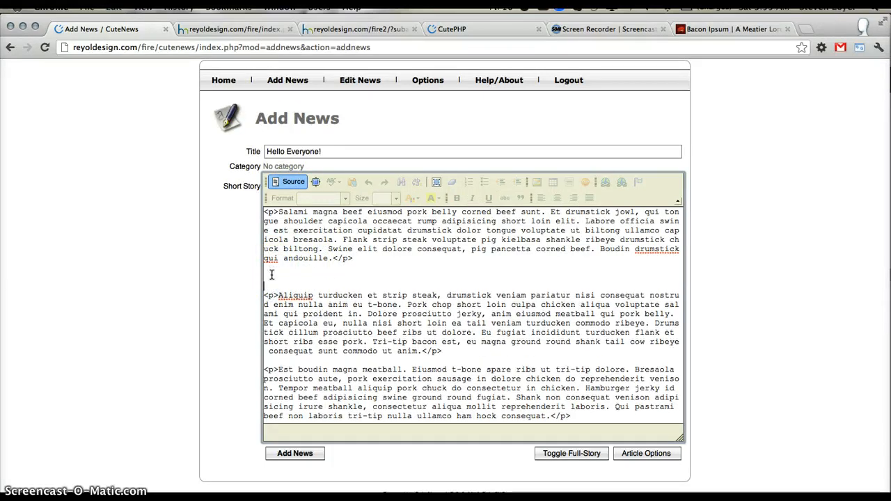
text(<b)
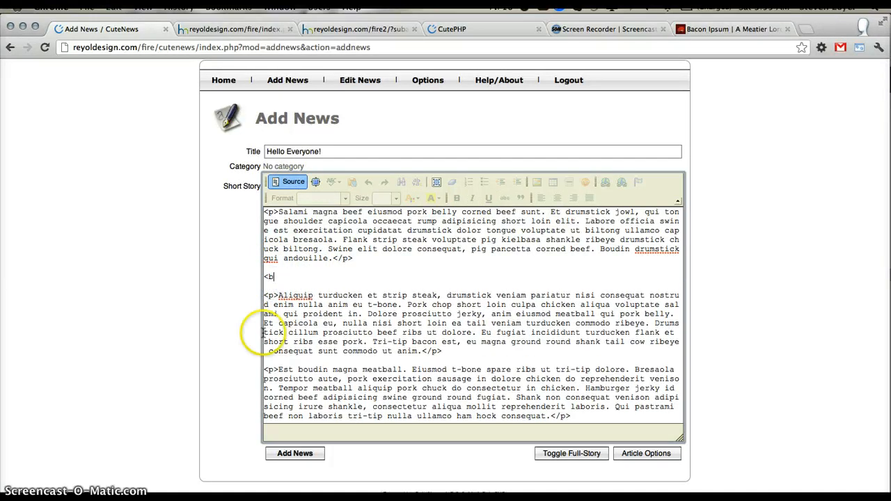
text(r>)
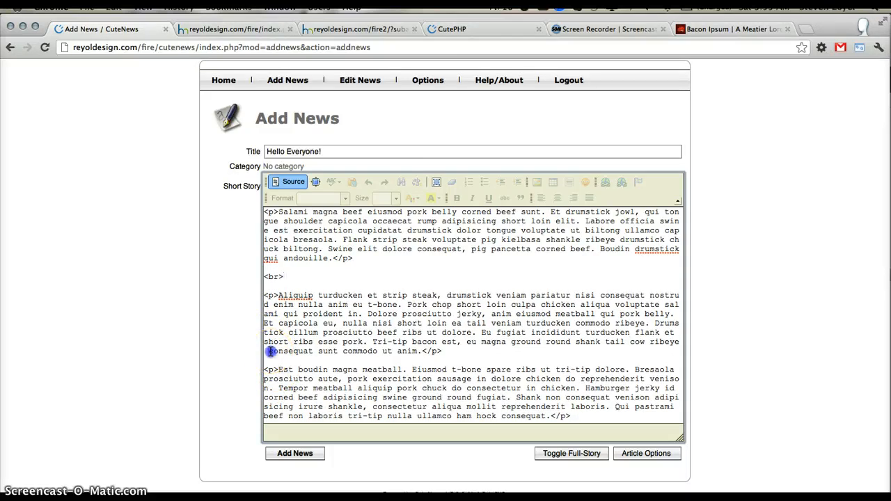
- Remove the extra space before "consequat" in the second paragraph's last line and insert a <br> tag between the second and third paragraphs
click(269, 351)
key(BackSpace)
key(Return)
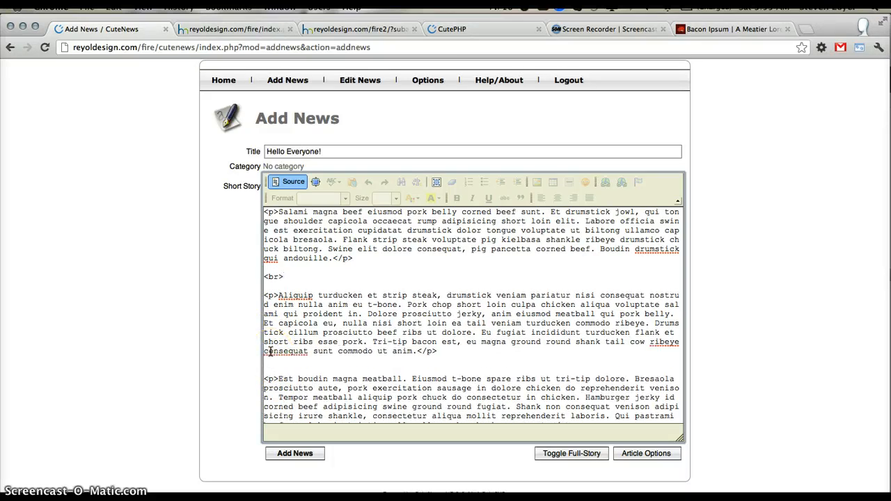
key(Return)
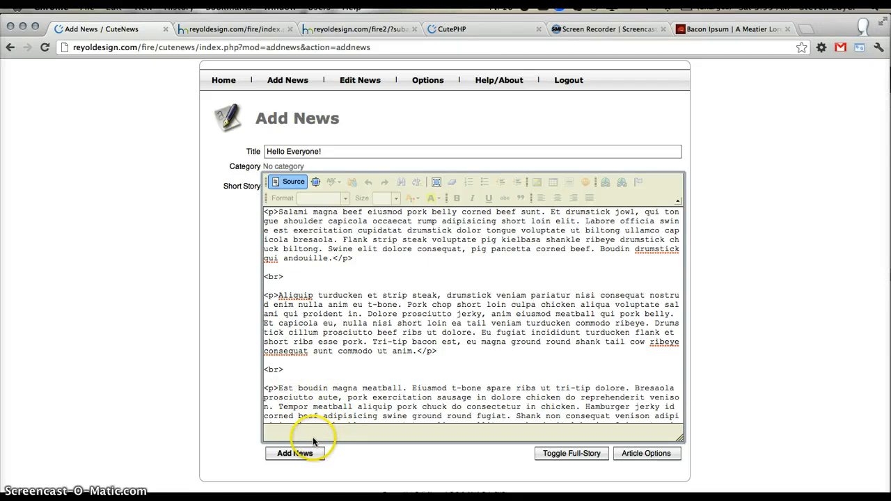
- Change the article's title to "Hello Hello!" and submit the news article
double_click(302, 152)
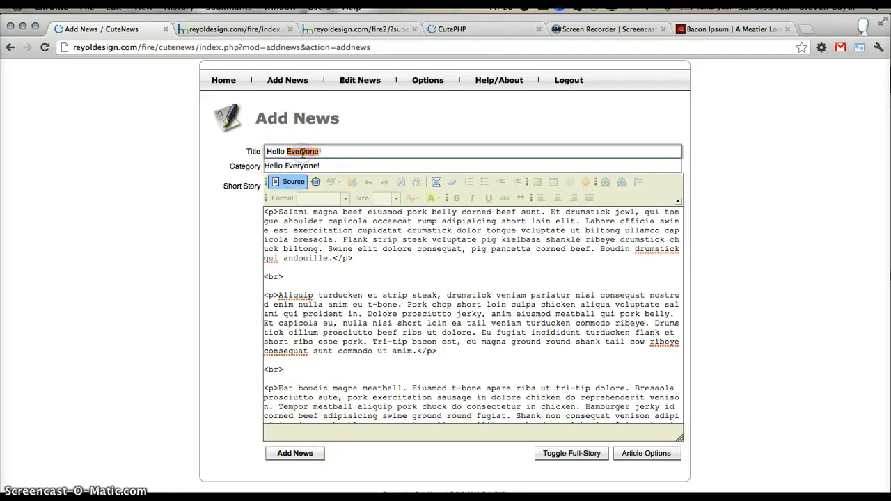
key(Delete)
key(Delete)
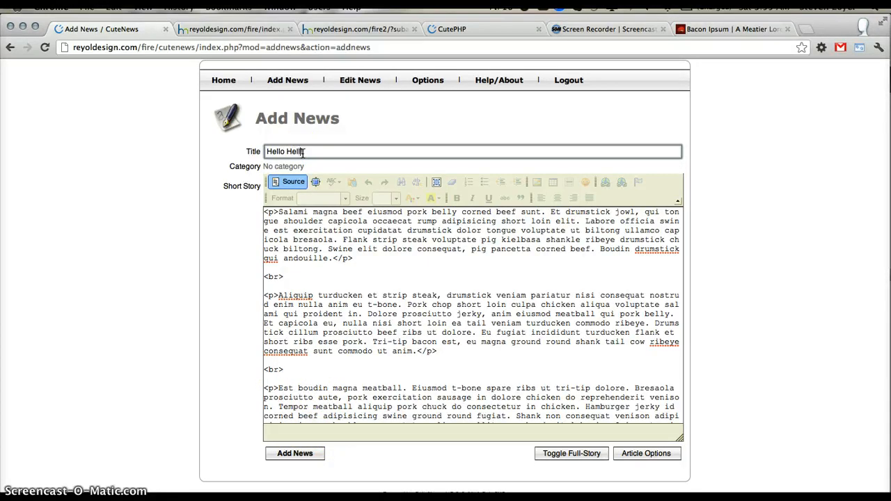
text(Hello!)
click(296, 453)
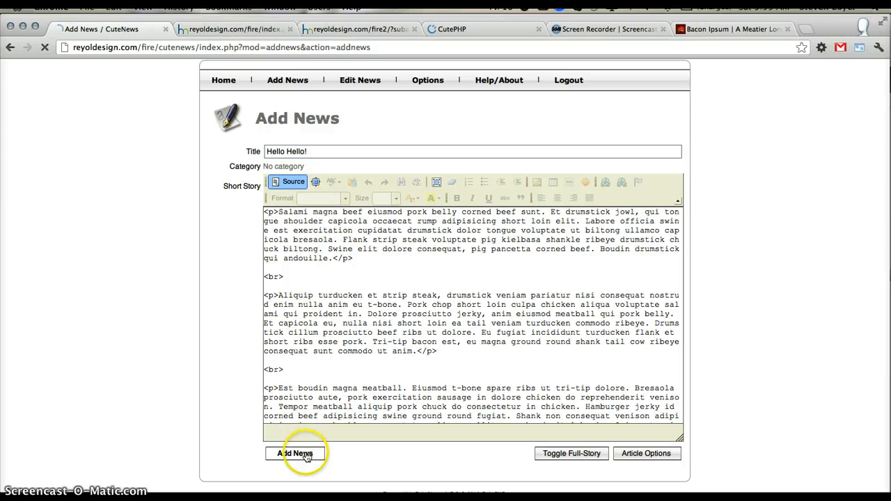
- Reload the Gannett Glacier site, open its home page and examine the new article's three-paragraph layout, also viewing the fire2 version
click(252, 33)
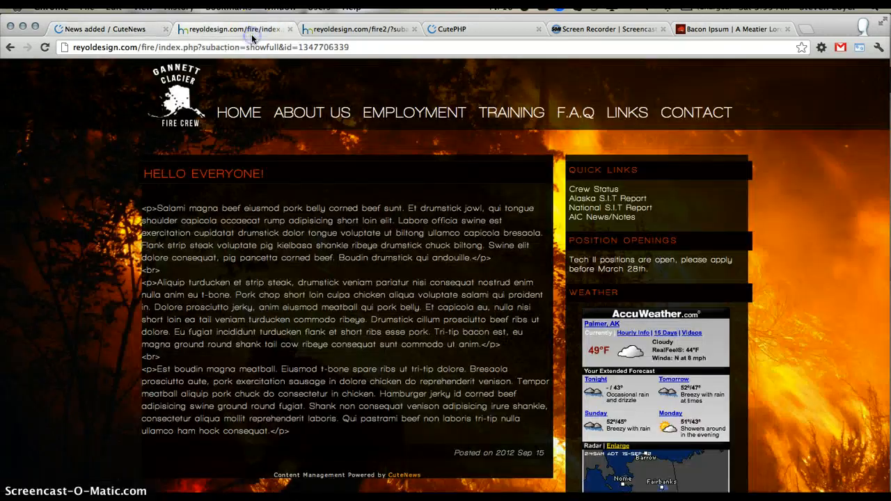
key(super+r)
click(237, 114)
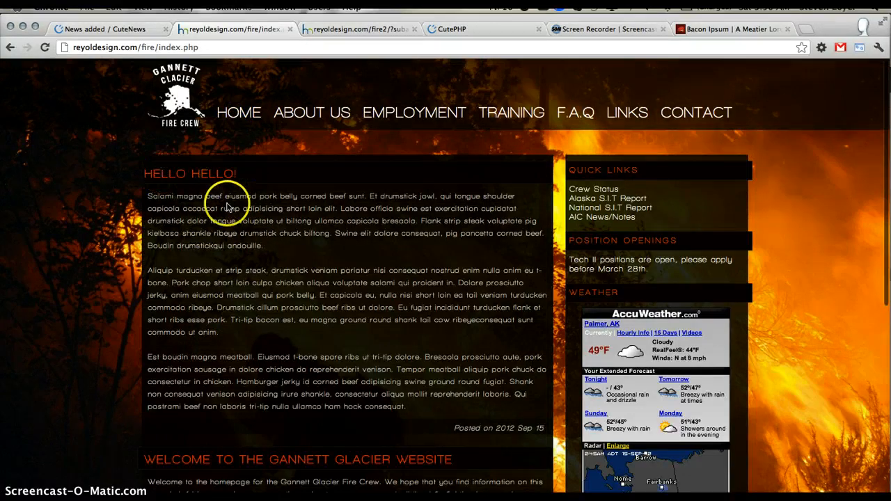
drag(183, 207, 411, 406)
click(410, 407)
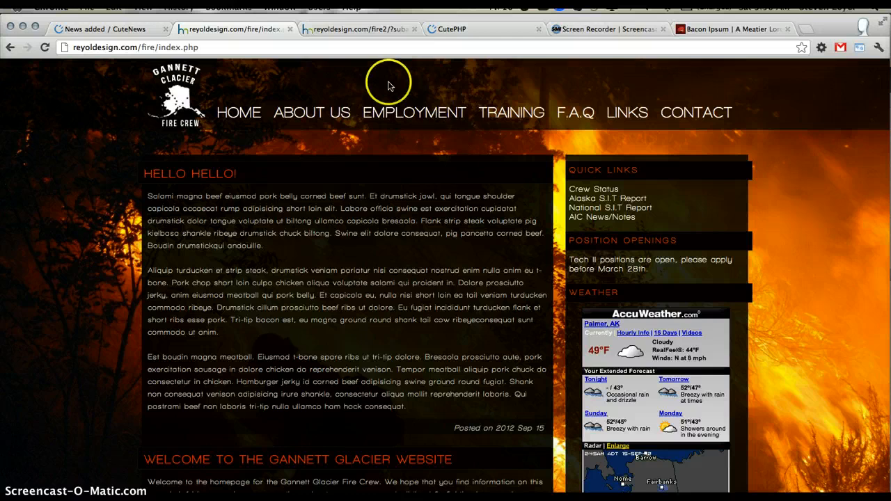
click(353, 33)
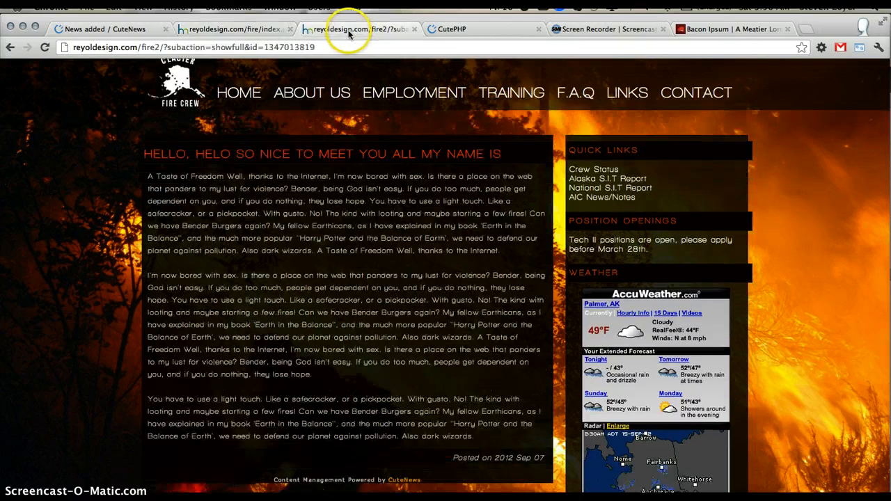
click(262, 30)
- Open the "Hello Hello!" article for editing in the CuteNews admin and go to its Full Story field
click(122, 30)
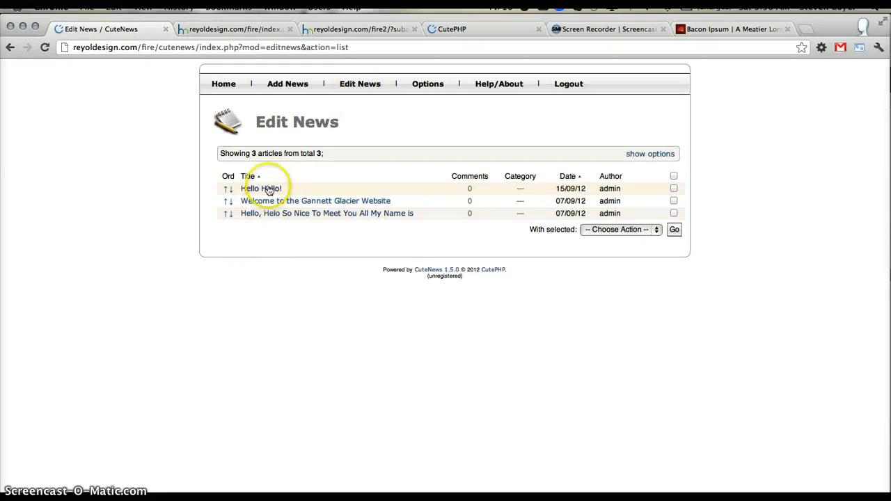
click(264, 189)
scroll(248, 328, down, 5)
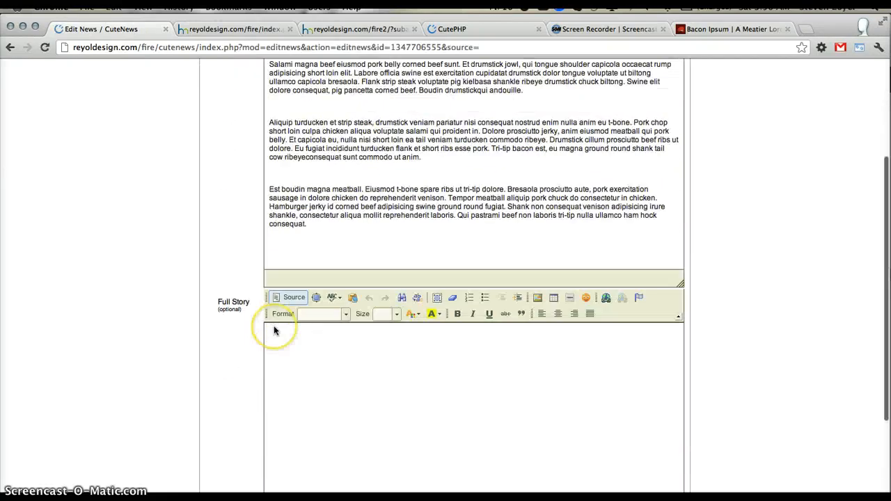
click(304, 353)
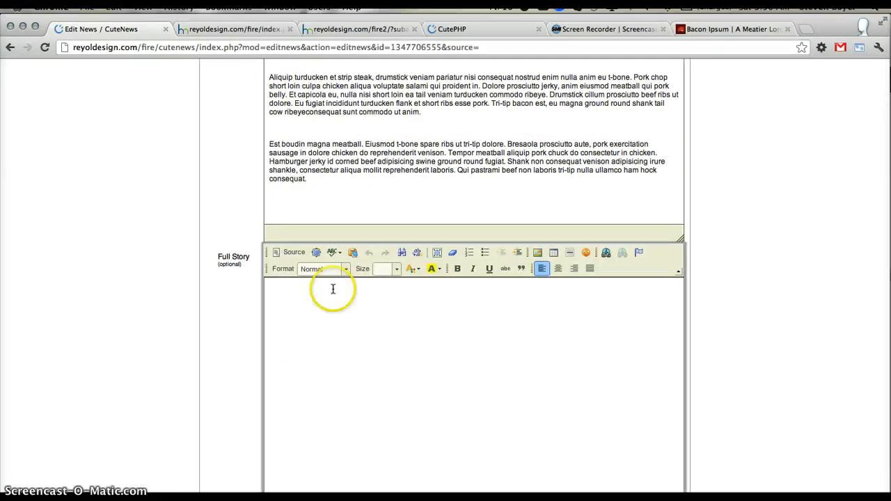
scroll(351, 292, down, 1)
text(<p>Salami magna beef eiusmod pork belly corned beef sunt. Et drumstick jowl, qui tongue shoulder capicola occaecat rump adipisicing short loin elit. Labore officia swine est exercitation cupidatat drumstick dolor tongue voluptate ut biltong ullamco capicola bresaola. Flank strip steak voluptate pig kielbasa shankle ribeye drumstick chuck biltong. Swine elit dolore consequat, pig pancetta corned beef. Boudin drumstick qui andouille.</p>  <p>Aliquip turducken et strip steak, drumstick veniam pariatur nisi consequat nostrud enim nulla anim eu t-bone. Pork chop short loin culpa chicken aliqua voluptate salami qui proident in. Dolore prosciutto jerky, anim eiusmod meatball qui pork belly. Et capicola eu, nulla nisi short loin ea tail veniam turducken commodo ribeye. Drumstick cillum prosciutto beef ribs ut dolore. Eu fugiat incididunt turducken flank et short ribs esse pork. Tri-tip bacon est, eu magna ground round shank tail cow ribeye consequat sunt commodo ut anim.</p>  <p>Est boudin magna meatball. Eiusmod t-bone spare ribs ut tri-tip dolore. Bresaola prosciutto aute, pork exercitation sausage in dolore chicken do reprehenderit venison. Tempor meatball aliquip pork chuck do consectetur in chicken. Hamburger jerky id corned beef adipisicing swine ground round fugiat. Shank non consequat venison adipisicing irure shankle, consectetur aliqua mollit reprehenderit laboris. Qui pastrami beef non laboris tri-tip nulla ullamco ham hock consequat.</p>)
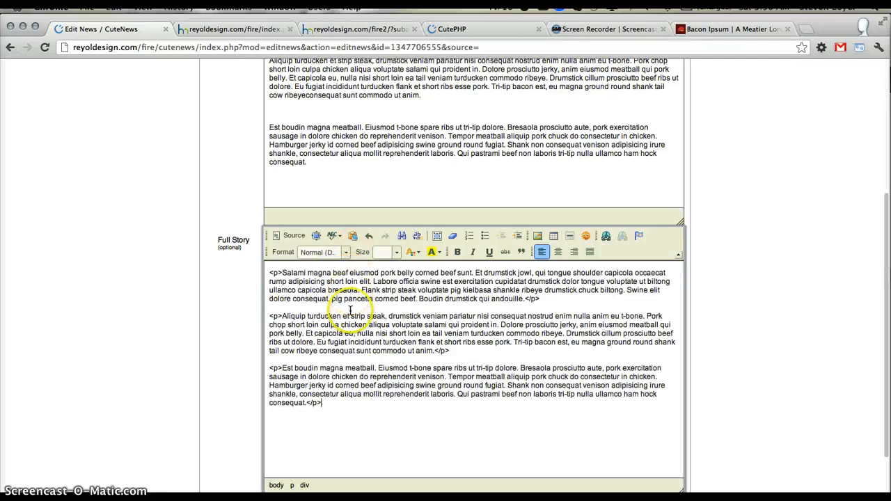
key(super+z)
- Paste the copied filler text into the Full Story's HTML source and insert a <br> tag between the first and second paragraphs
click(292, 235)
key(super+v)
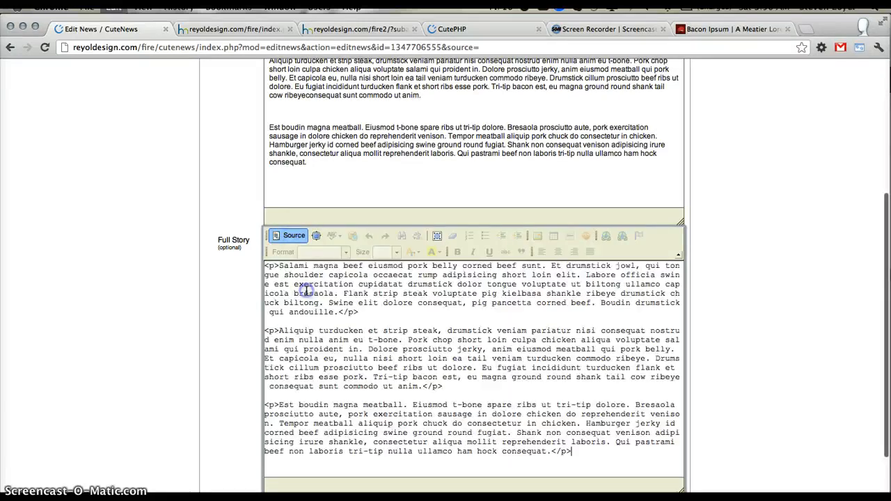
text(<br>)
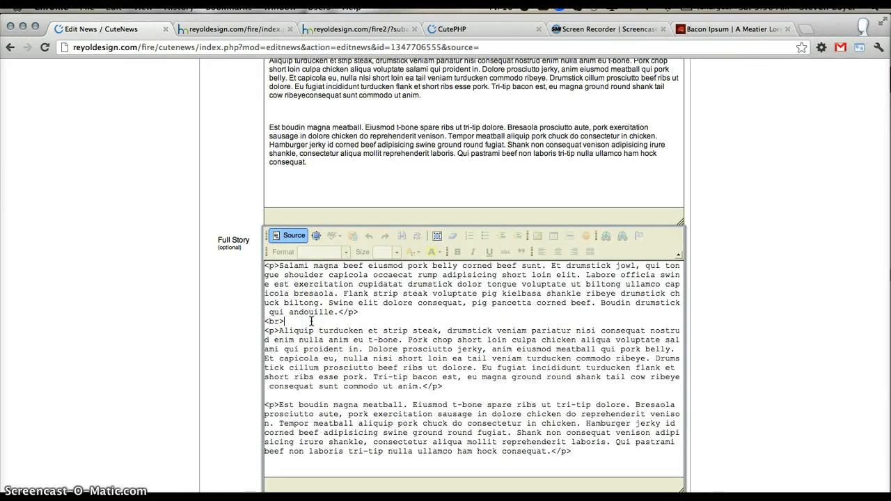
click(352, 311)
key(Return)
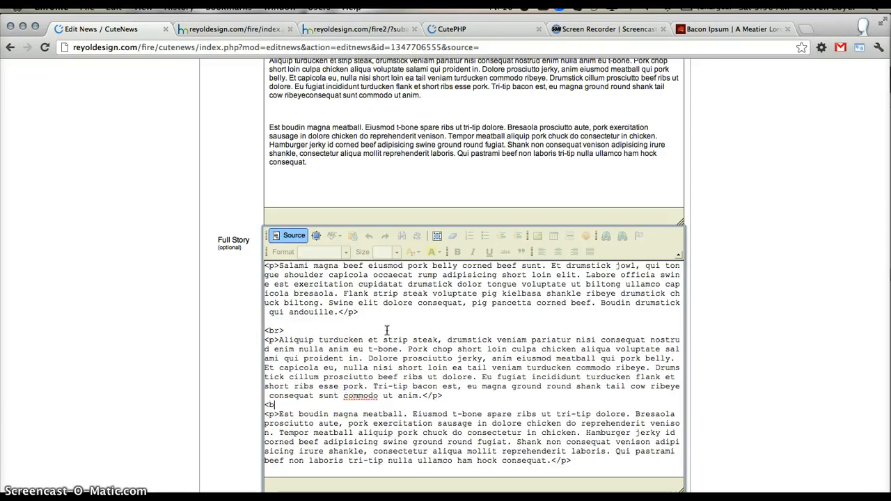
- Insert a <br> tag between the Full Story's second and third paragraphs and remove the extra spaces before "consequat" and "qui"
key(Return)
click(269, 404)
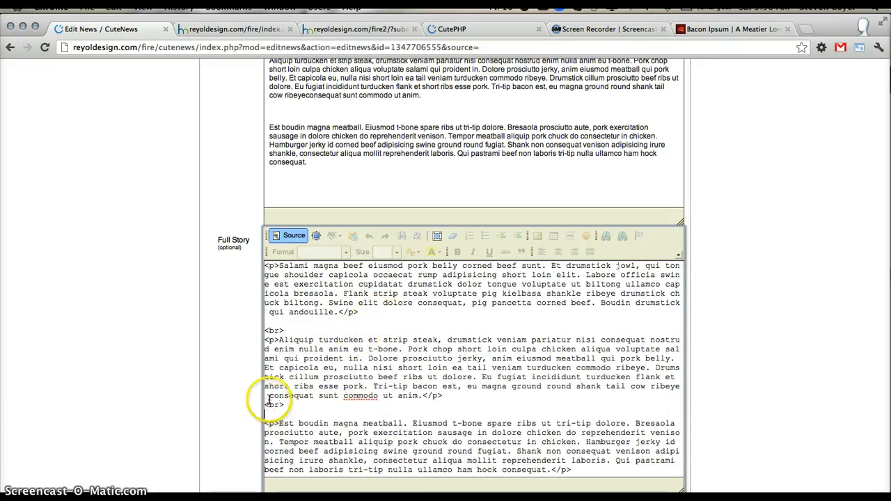
key(BackSpace)
click(268, 311)
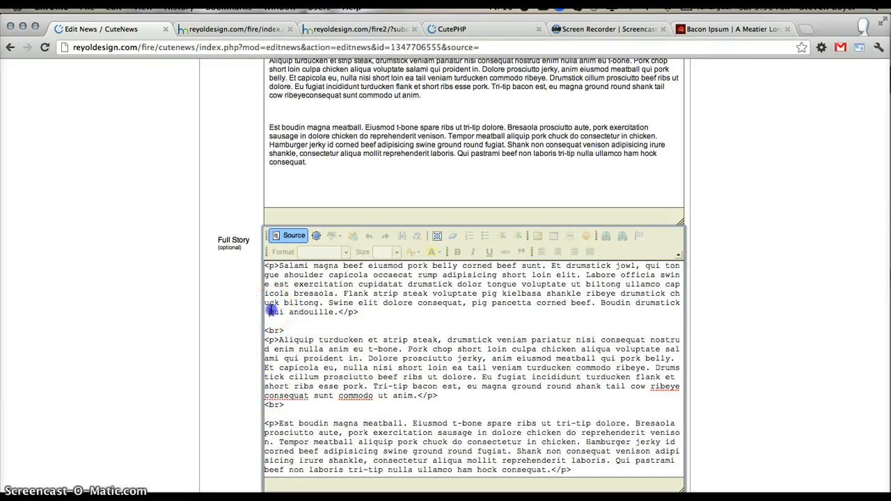
key(BackSpace)
- Save the changes to the "Hello Hello!" article
click(313, 316)
scroll(313, 317, down, 3)
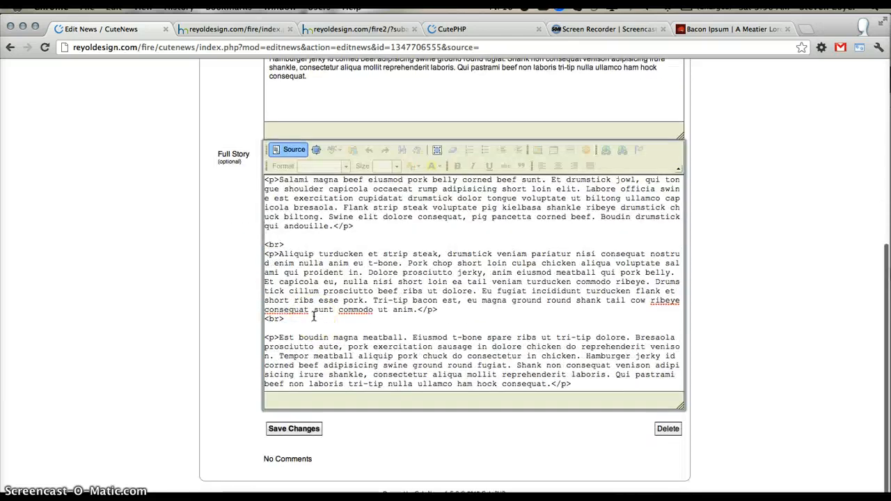
click(311, 384)
click(294, 429)
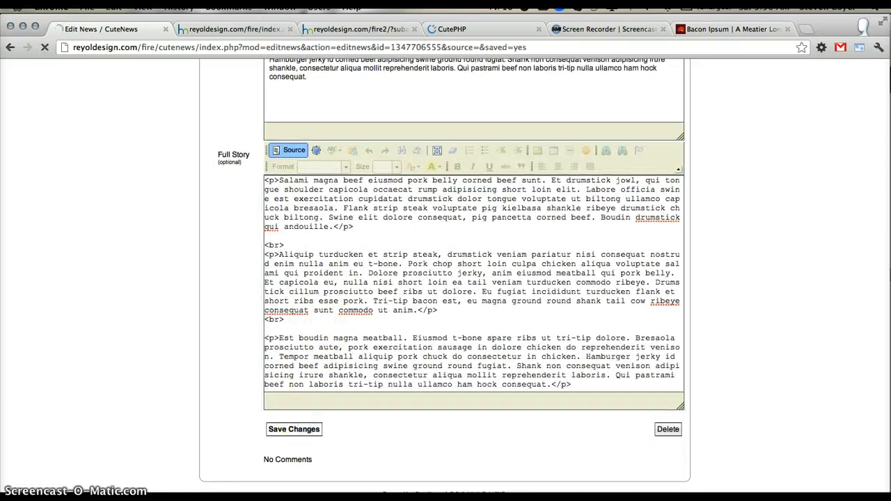
- View the "Hello Hello!" article's full story on the Gannett Glacier site and return to the site's home page
click(234, 29)
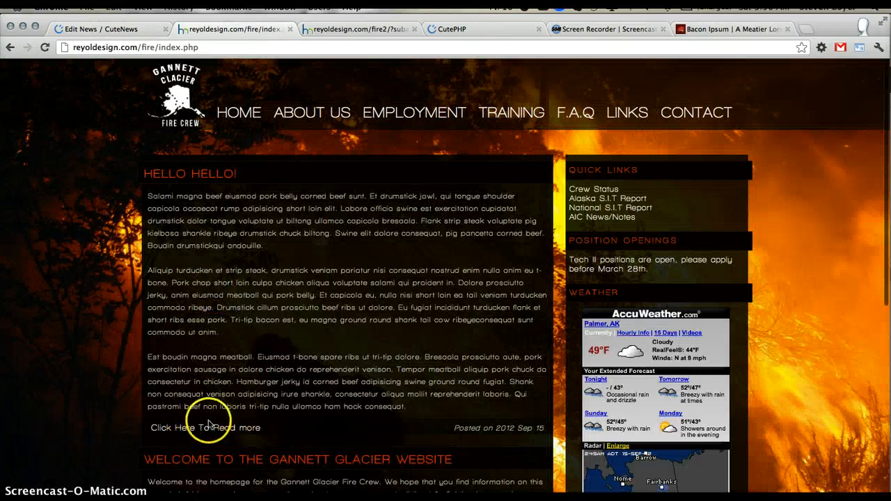
click(209, 426)
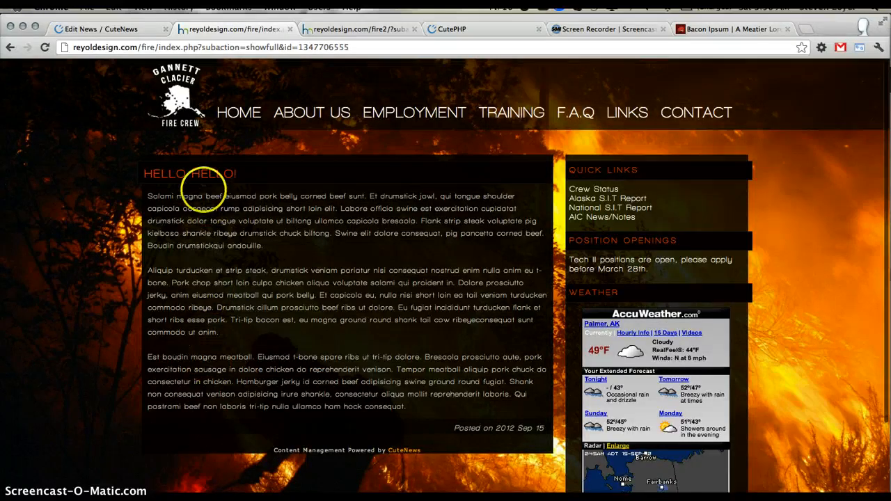
drag(167, 207, 235, 114)
click(240, 113)
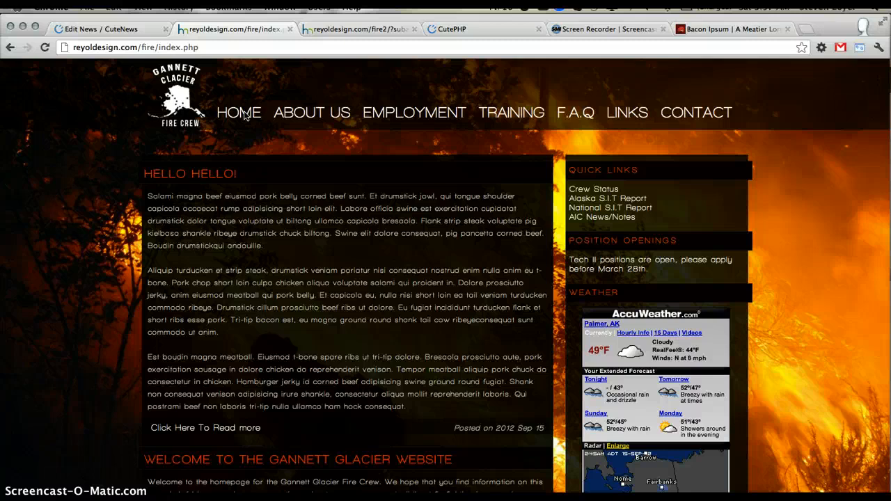
- Open the CuteNews home page at cutephp.com and examine the overview of its features
click(444, 30)
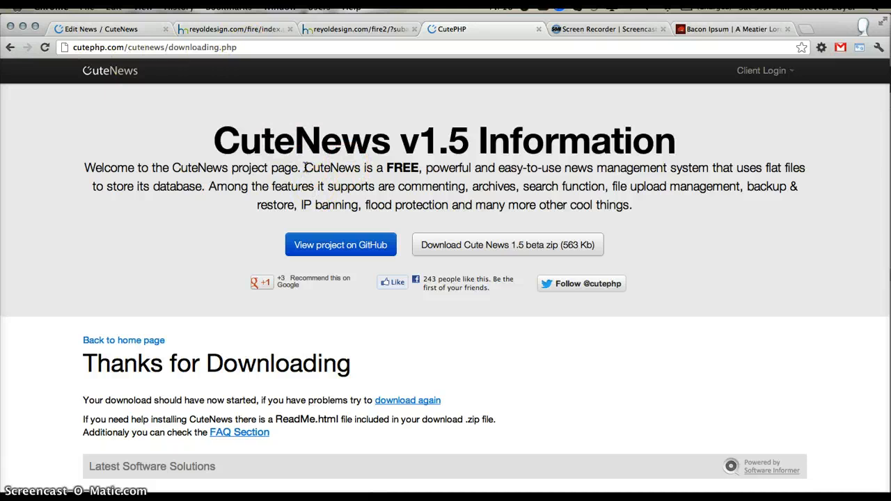
scroll(304, 168, down, 5)
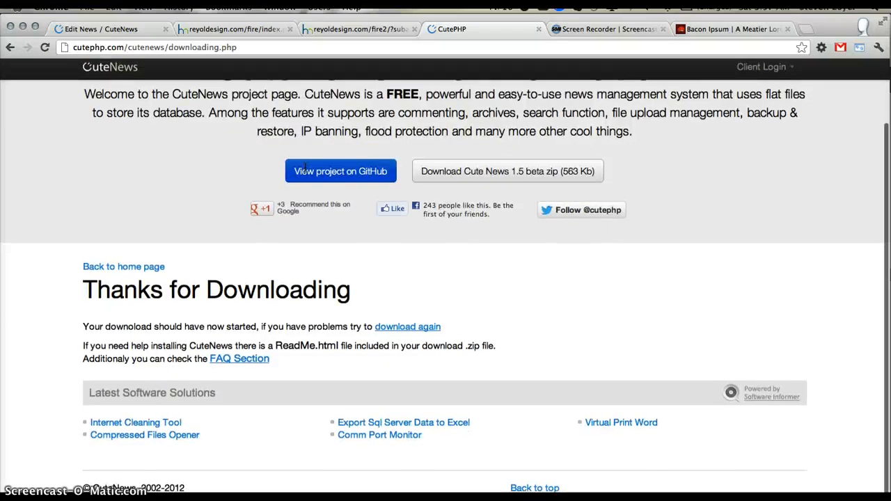
scroll(305, 168, up, 5)
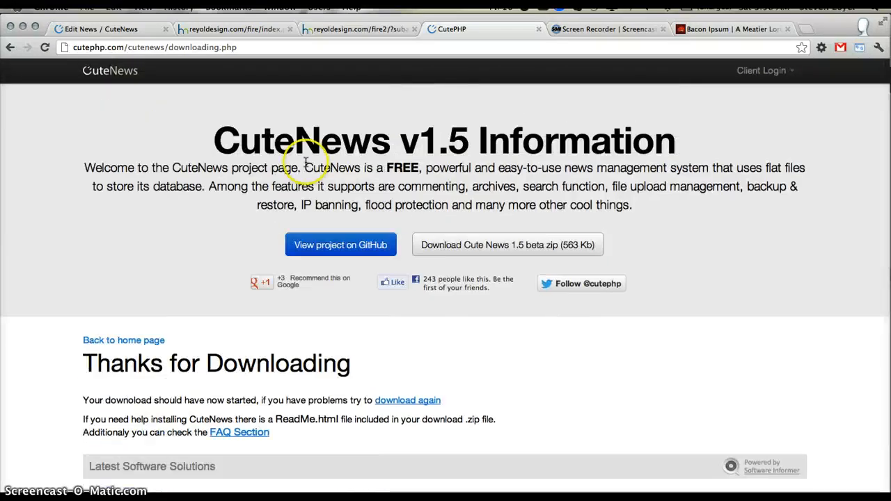
click(113, 78)
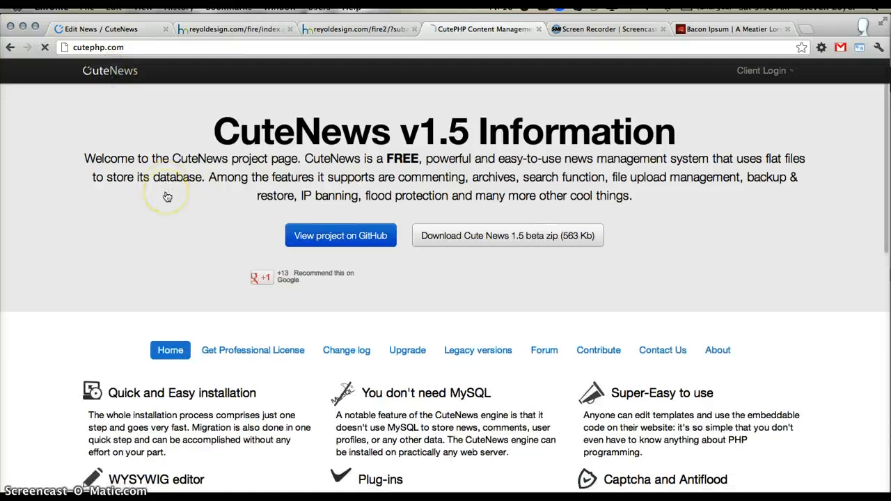
scroll(167, 197, down, 3)
scroll(167, 197, down, 5)
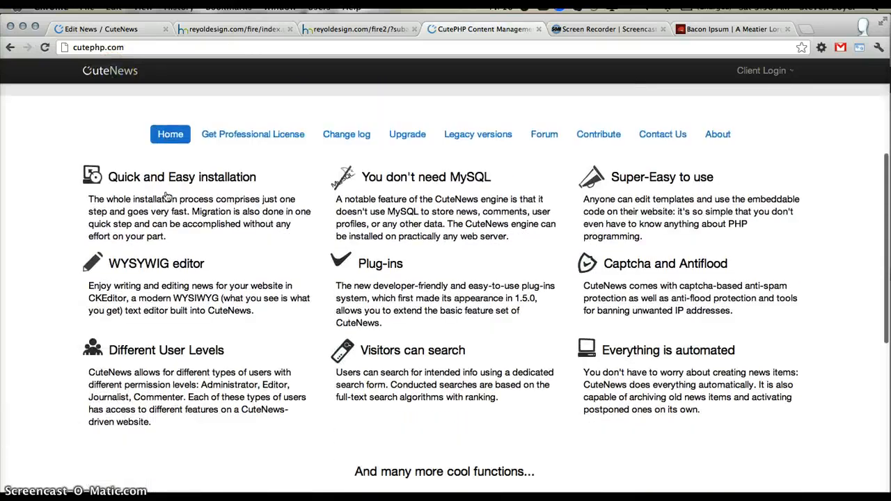
drag(117, 177, 272, 193)
right_click(357, 167)
key(Escape)
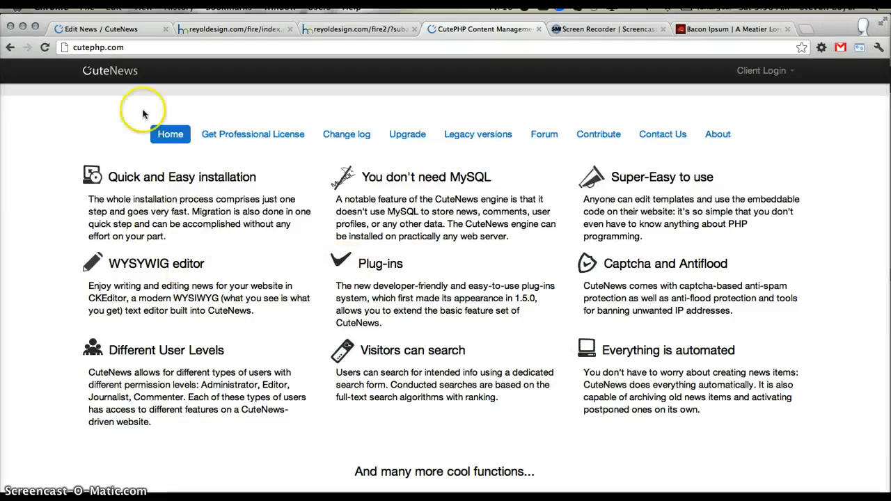
scroll(287, 197, down, 3)
scroll(289, 201, up, 3)
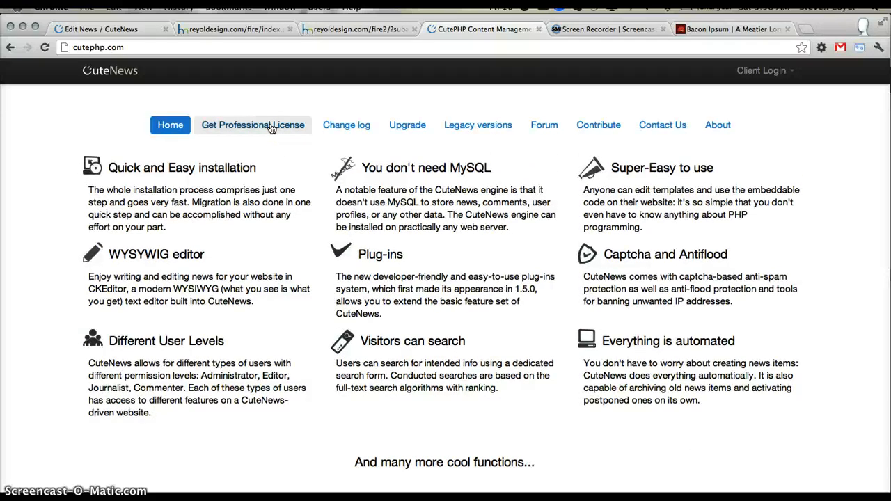
- Check the Gannett Glacier news listing down to its CuteNews credit, revisit the Edit News page and return to the CuteNews home page
click(257, 30)
scroll(223, 336, down, 5)
scroll(223, 336, down, 4)
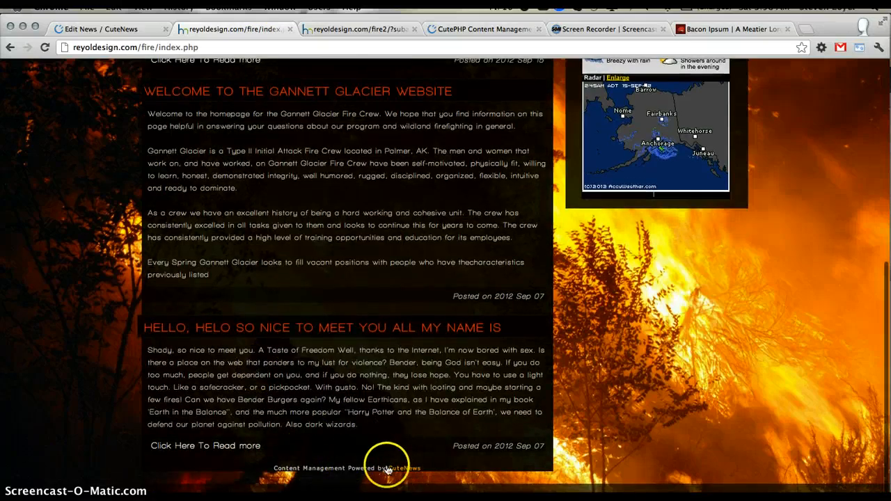
click(108, 30)
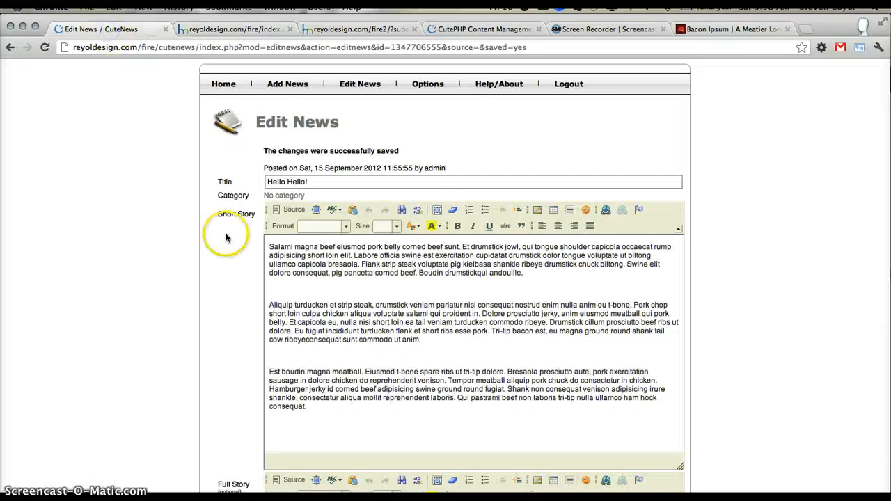
click(350, 29)
click(502, 32)
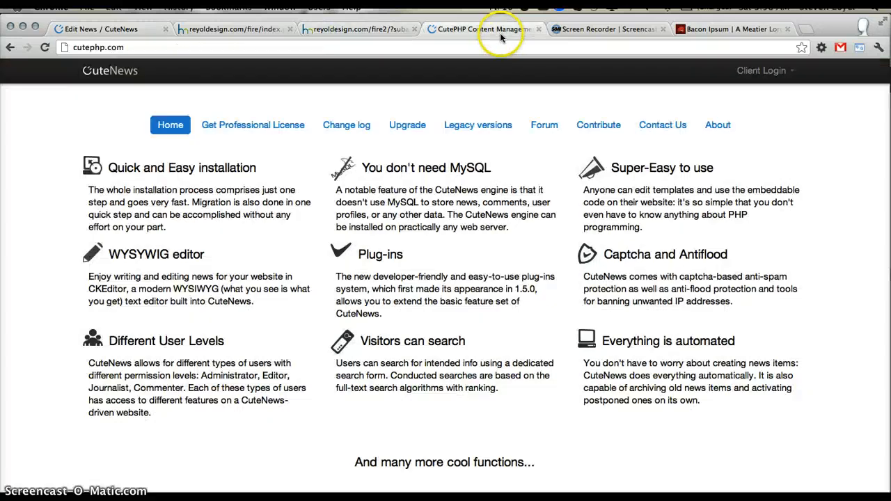
scroll(512, 263, up, 5)
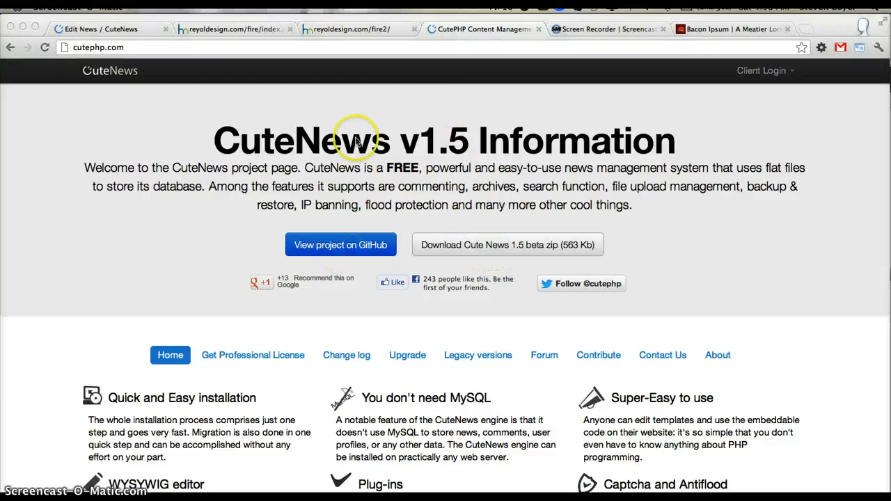
- Browse the fire2 site's Employment, Training and Home pages to check the placeholder content in each
click(352, 30)
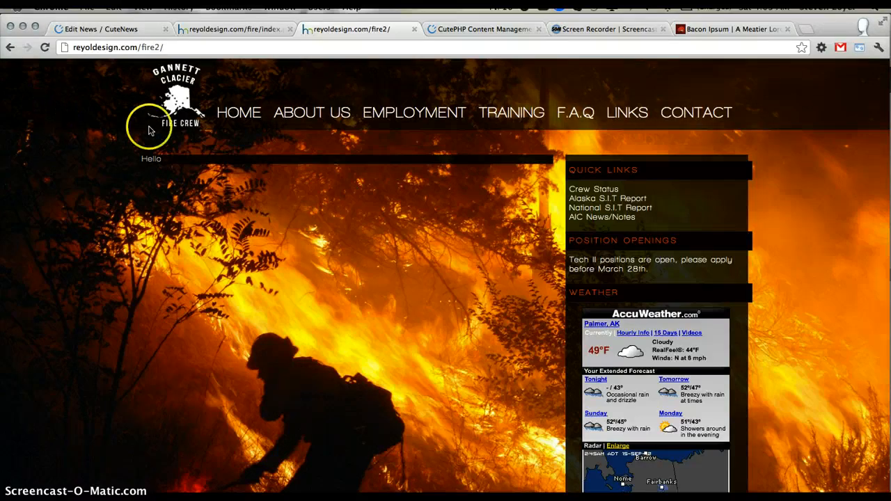
drag(163, 159, 129, 159)
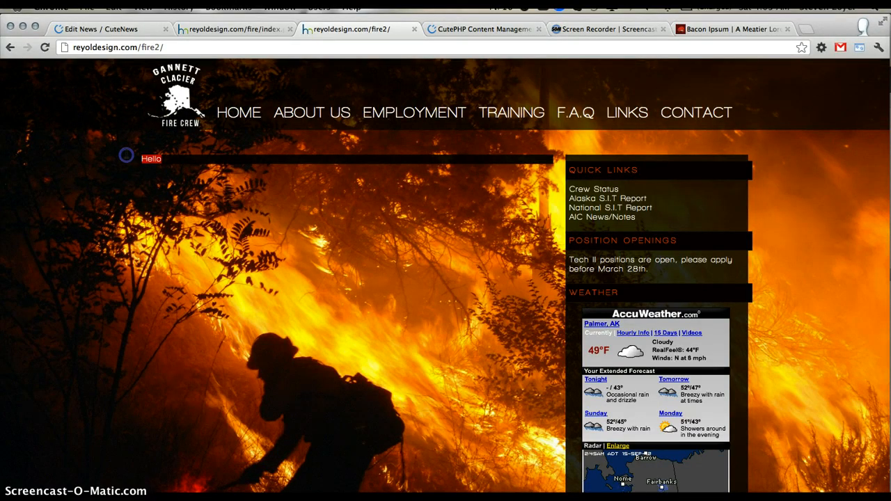
click(413, 112)
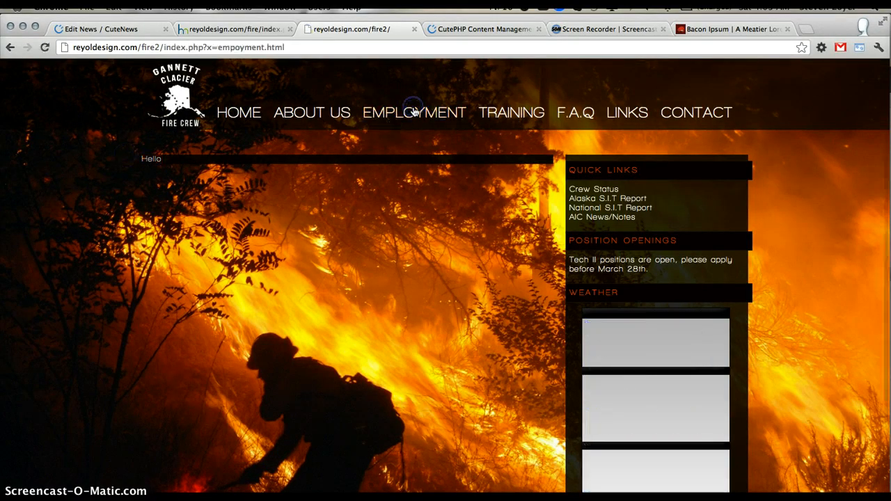
click(487, 112)
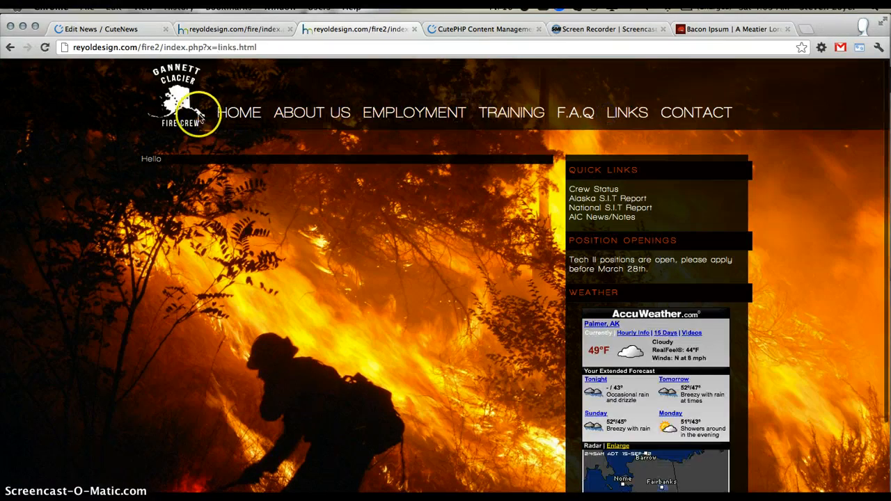
click(234, 115)
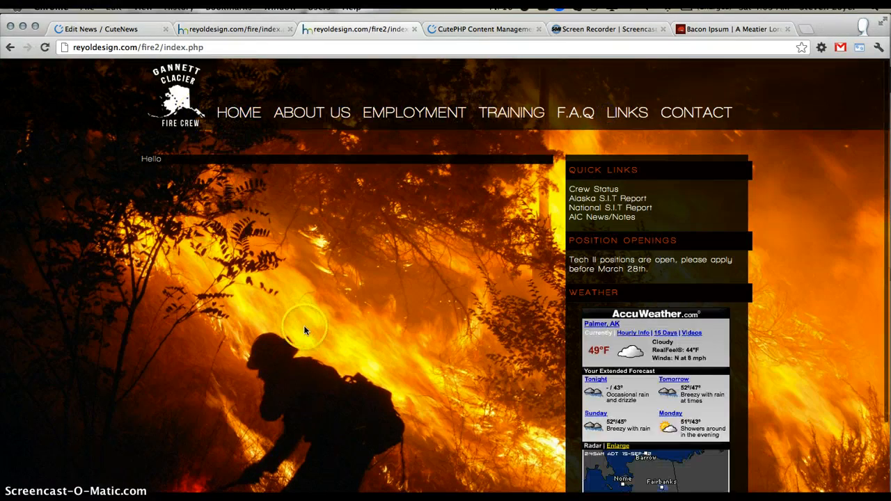
scroll(303, 325, down, 1)
scroll(318, 374, up, 1)
- Switch to FileZilla and upload the local CuteNews folder to the remote /fire2 directory
key(super+Tab)
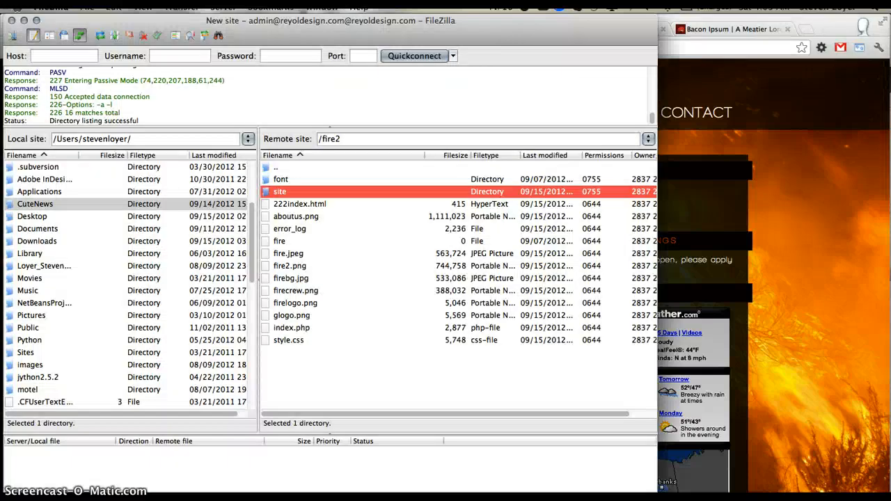
click(165, 206)
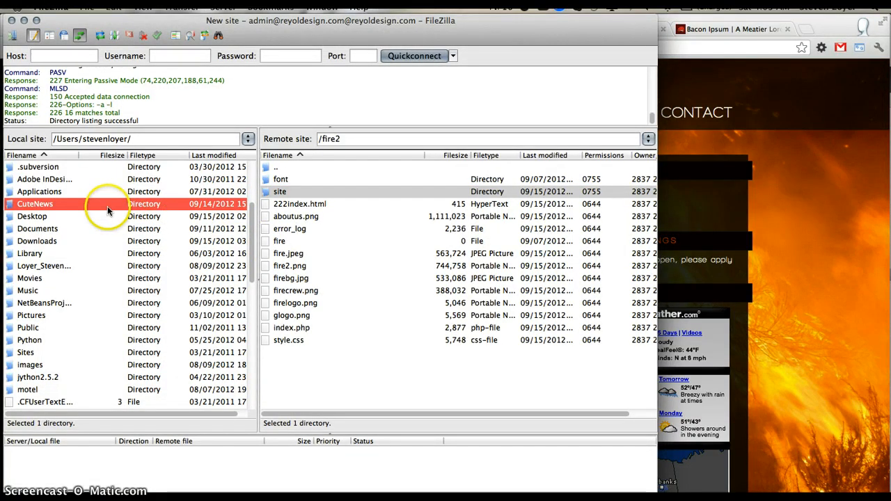
drag(107, 206, 333, 357)
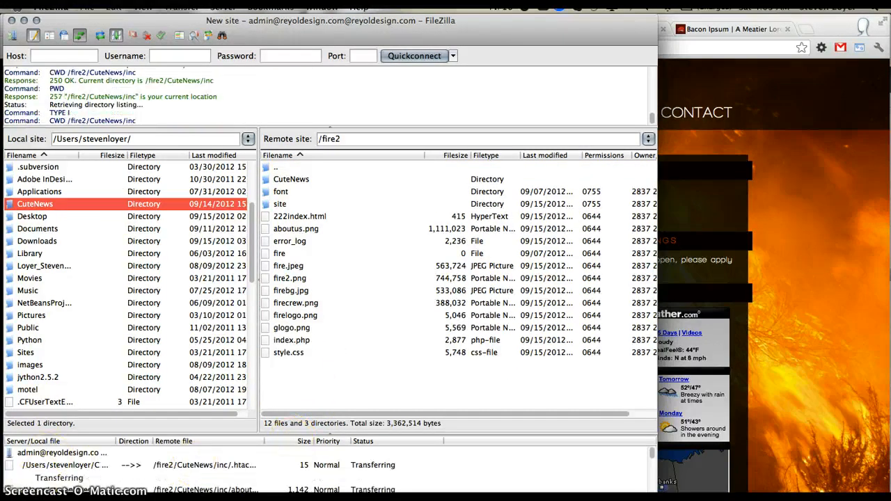
- Open the uploaded CuteNews folder on the server, look through its files and return to /fire2
double_click(298, 180)
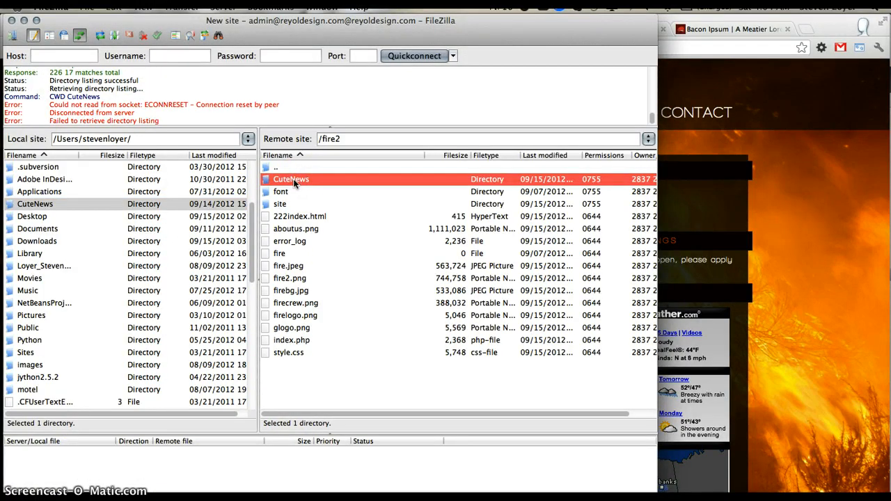
double_click(298, 181)
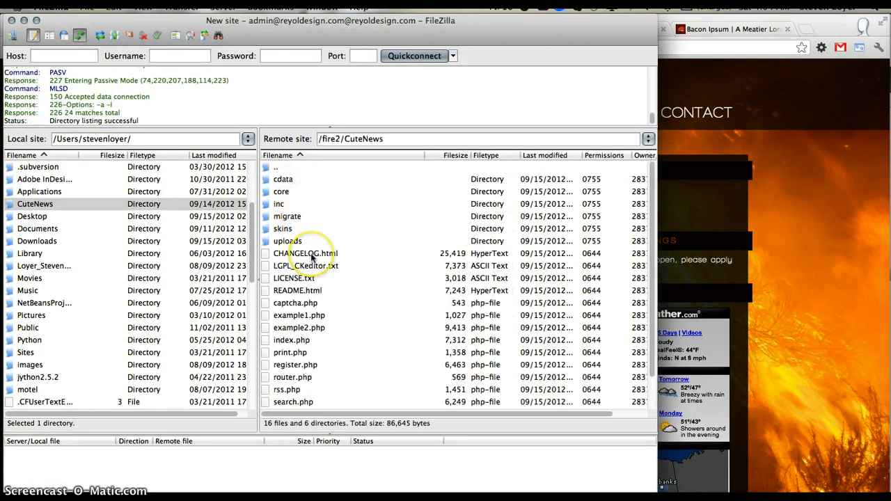
scroll(311, 253, down, 3)
scroll(310, 253, up, 3)
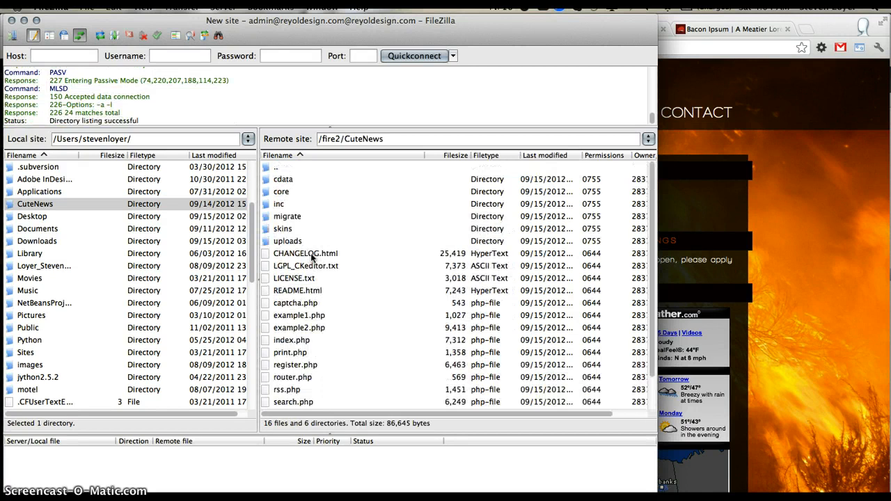
double_click(287, 168)
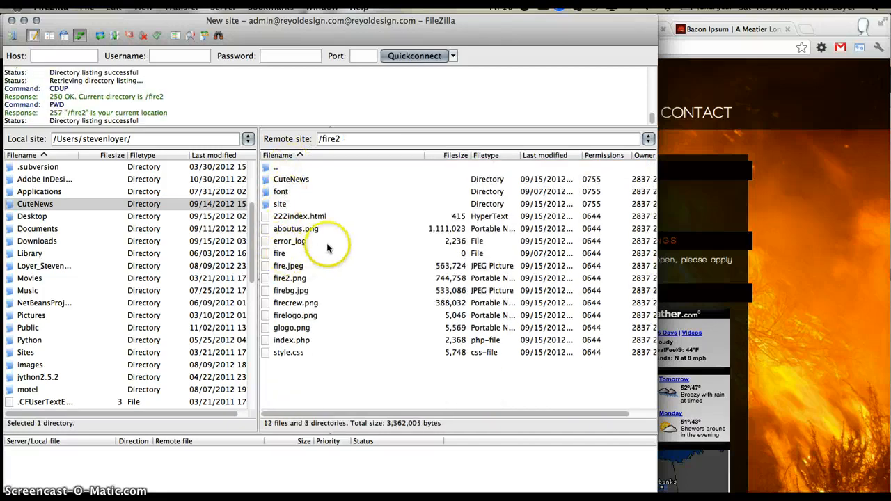
- Rename the remote CuteNews folder in /fire2 as news
click(283, 191)
click(291, 180)
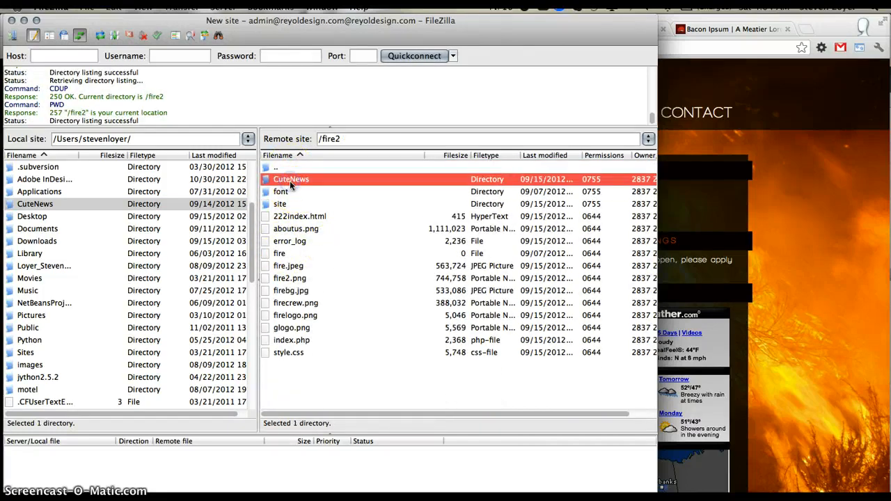
click(292, 181)
click(329, 168)
click(310, 179)
click(309, 177)
text(news)
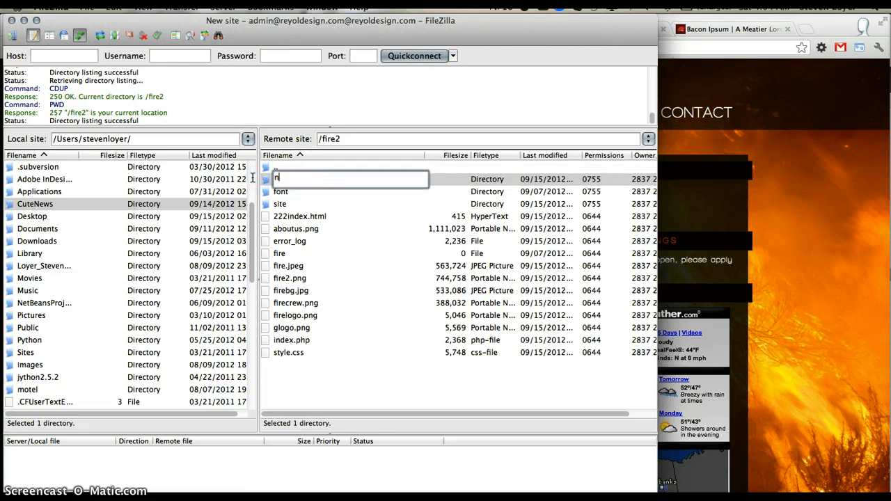
key(Return)
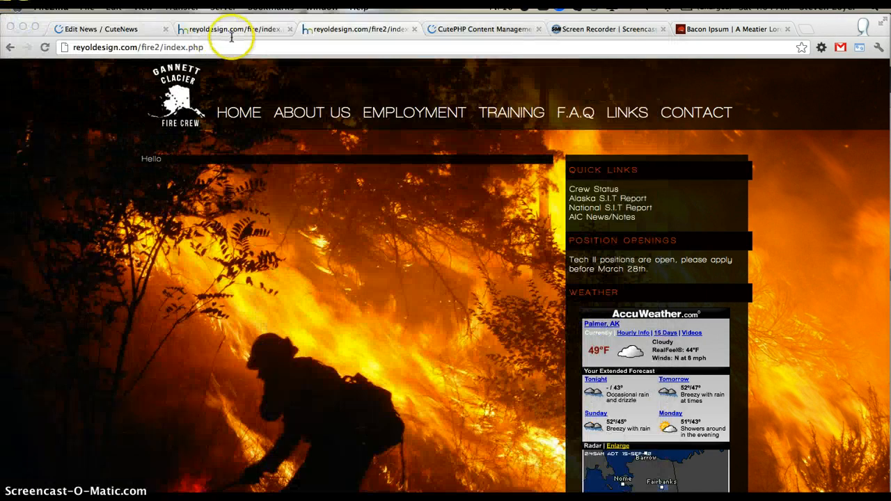
- Switch to Chrome and open the CuteNews installer at reyoldesign.com/fire2/news
drag(213, 46, 159, 47)
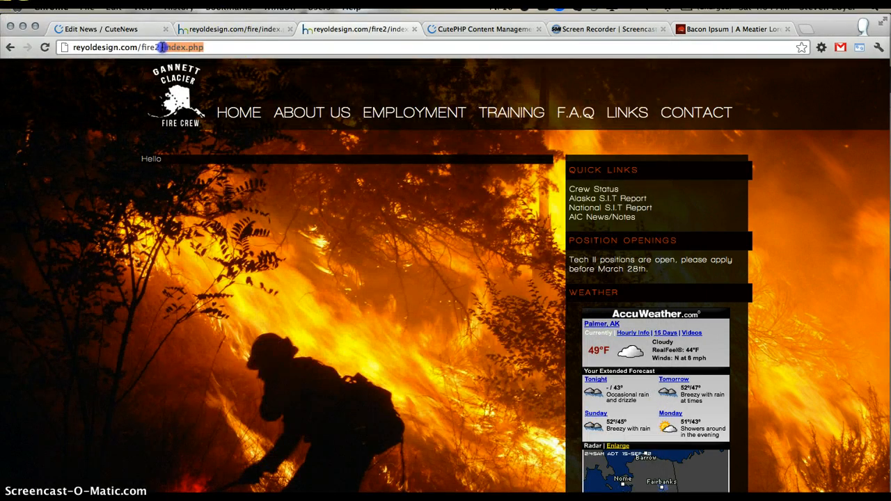
text(news)
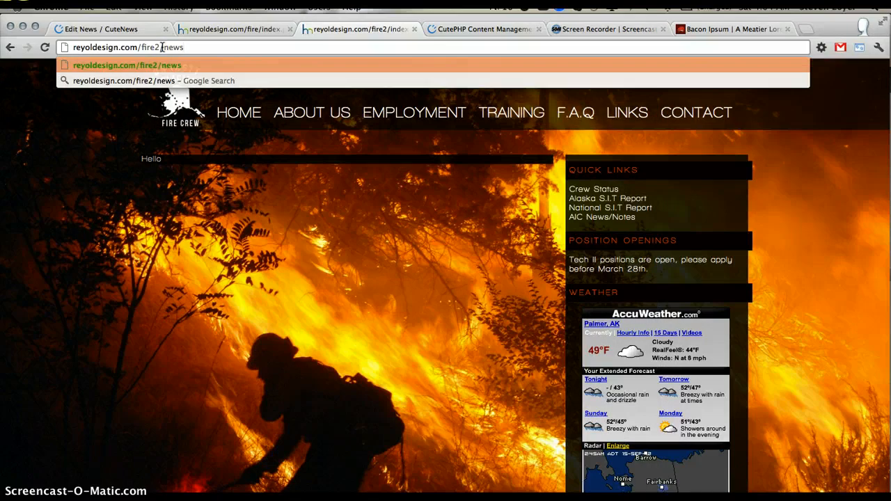
key(Return)
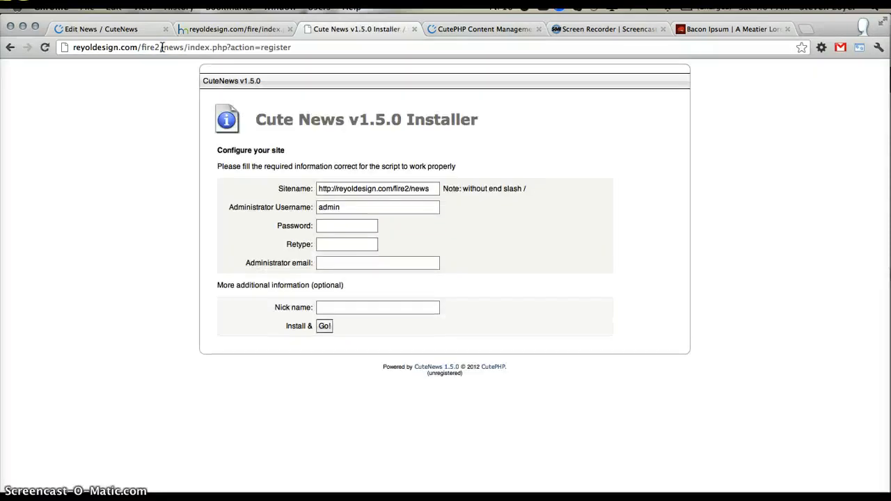
click(209, 185)
- Enter the administrator password in the CuteNews installer and repeat it in the retype field
click(325, 218)
click(327, 225)
text(••••)
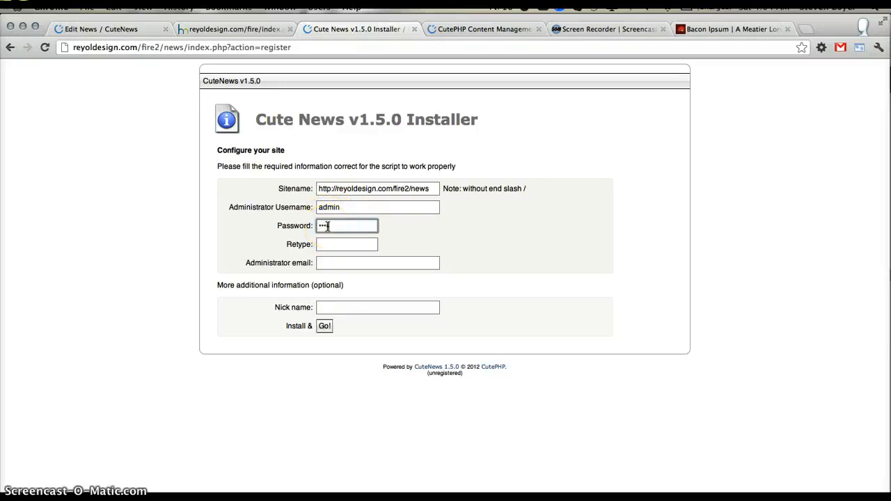
text(•••)
key(Tab)
text(•••••••)
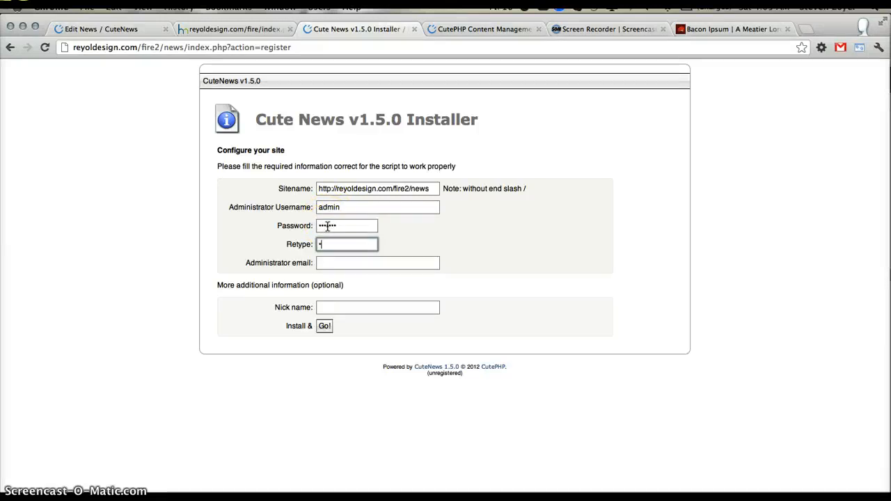
key(Tab)
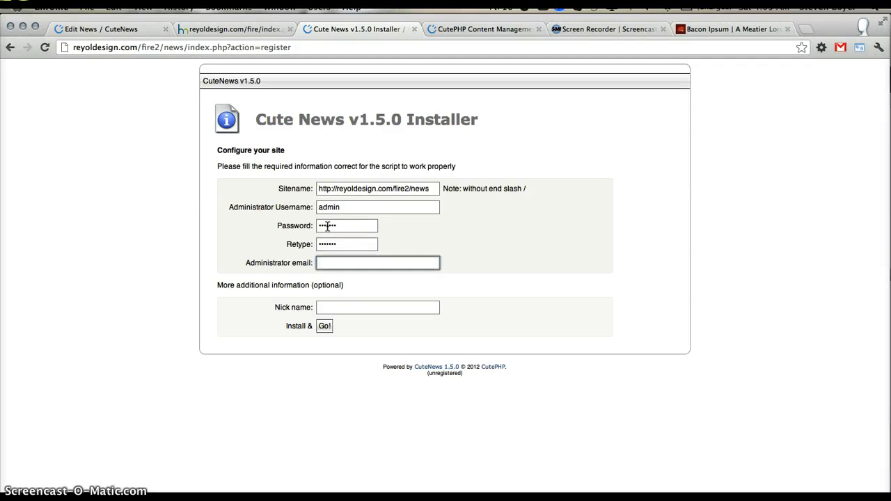
- Fill in the administrator's e-mail address and use the administrator's full name as the nickname
text(re)
key(Down)
key(Return)
key(Tab)
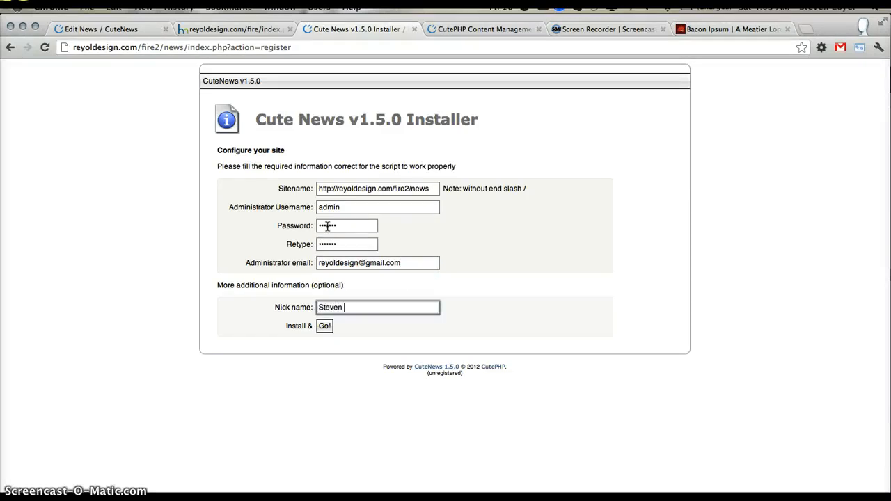
text(Steven Loyer)
- Run the CuteNews installation and have the leftover /inc/install.php file deleted automatically
click(324, 324)
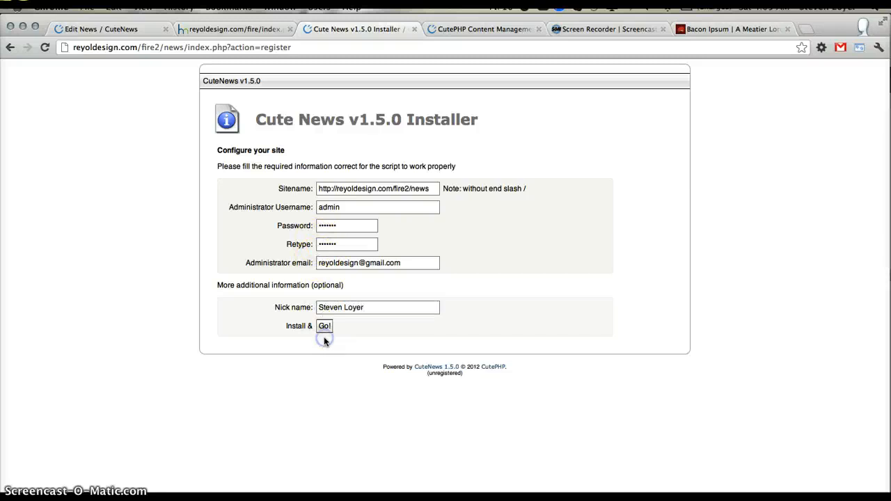
click(323, 332)
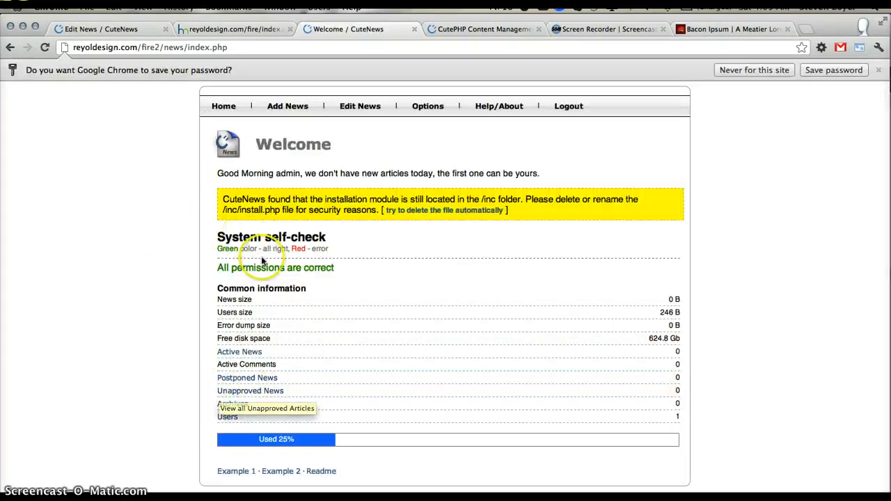
click(447, 213)
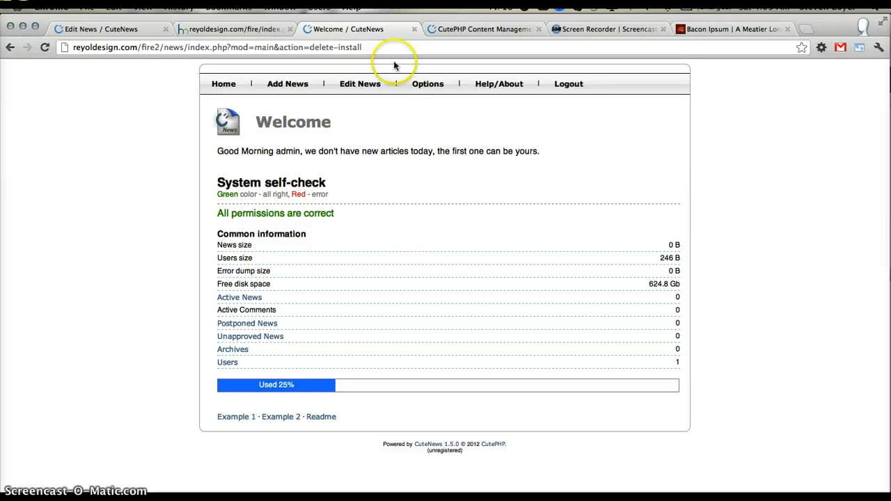
- Load reyoldesign.com/fire2 in place of the old fire site's page
click(275, 31)
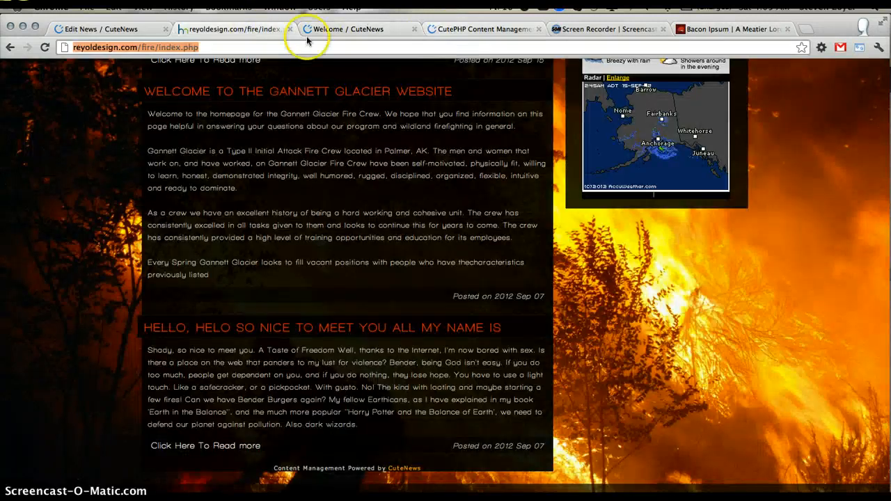
drag(207, 46, 155, 47)
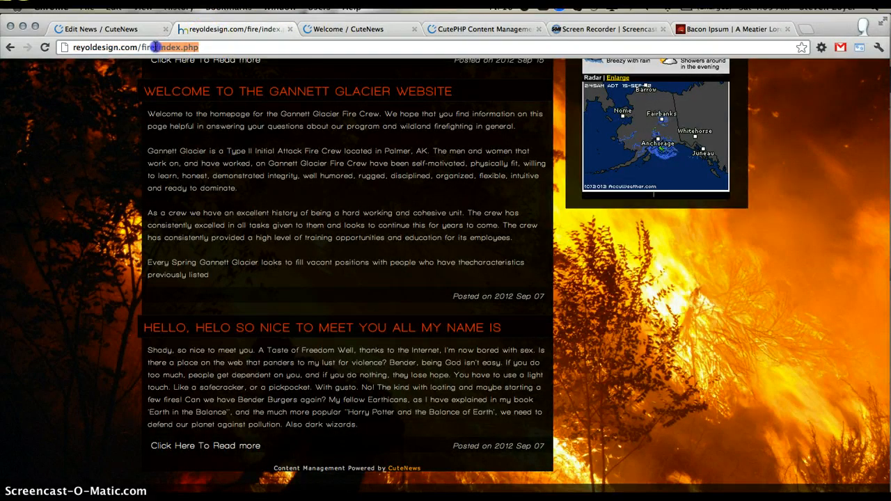
text(2)
key(Return)
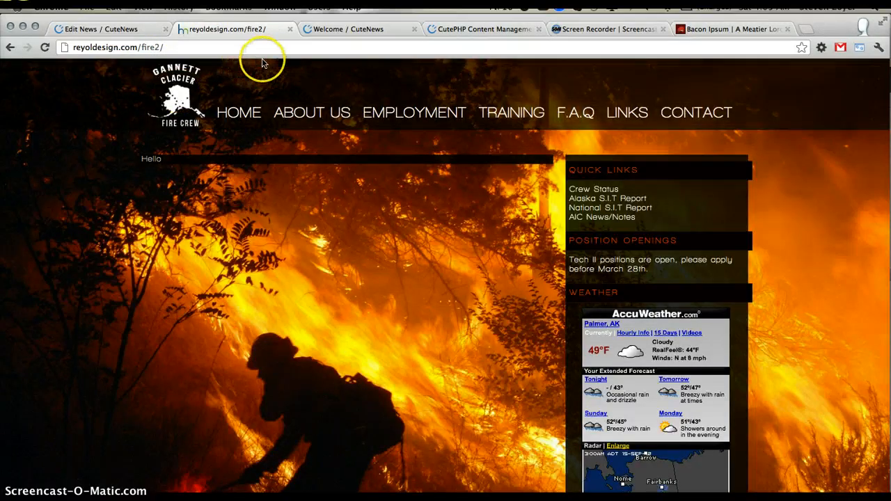
- Start a new article in the fire2 CuteNews installation with the title "Welcome to the Gannett Glacier Website"
click(352, 29)
click(348, 84)
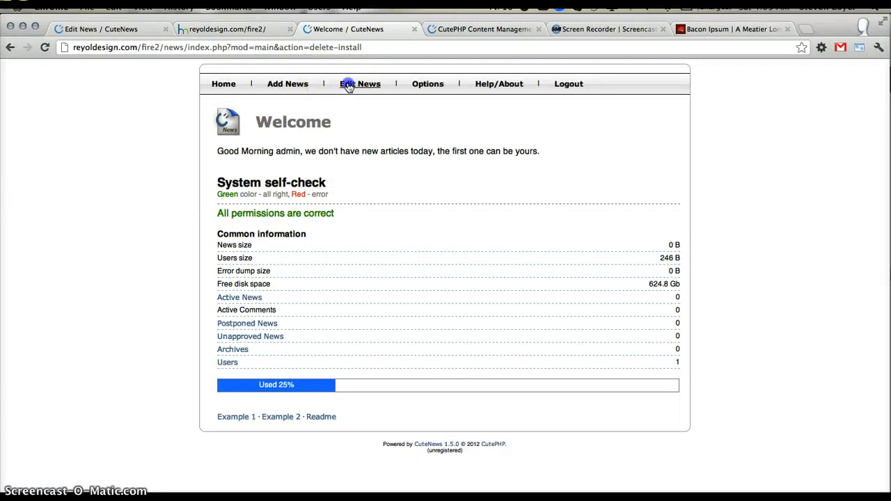
click(300, 82)
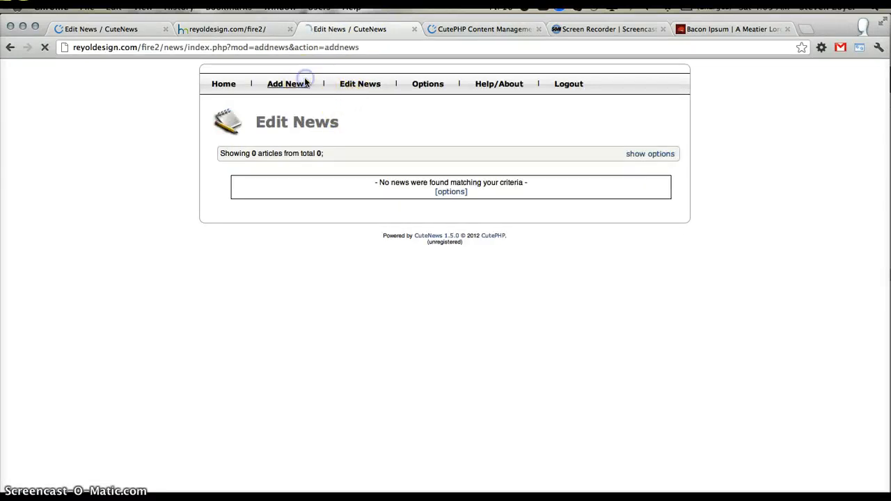
click(291, 162)
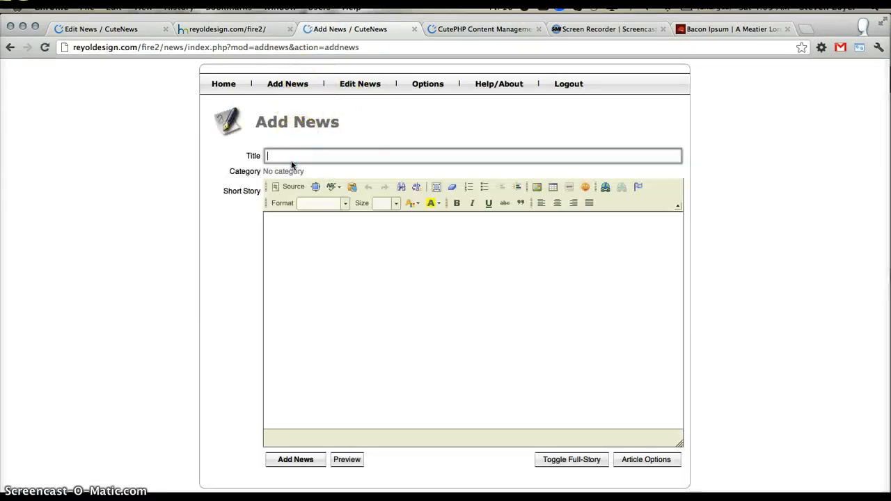
text(Welcome to)
key(Down)
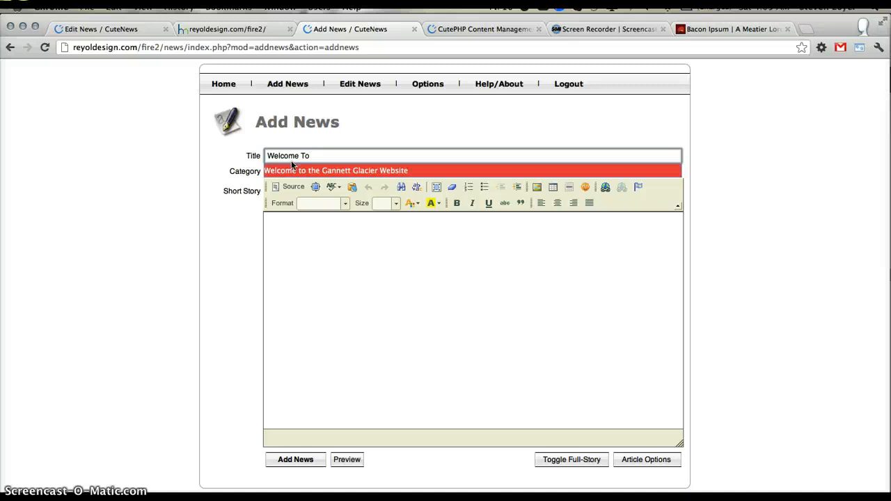
key(Return)
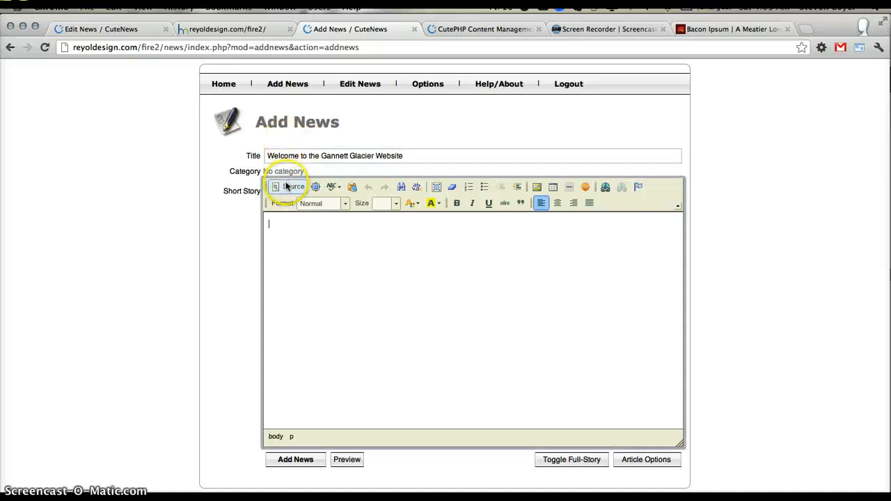
- Enter "Thank you so much for coming" as the short story in source mode and publish the article
click(287, 186)
click(295, 233)
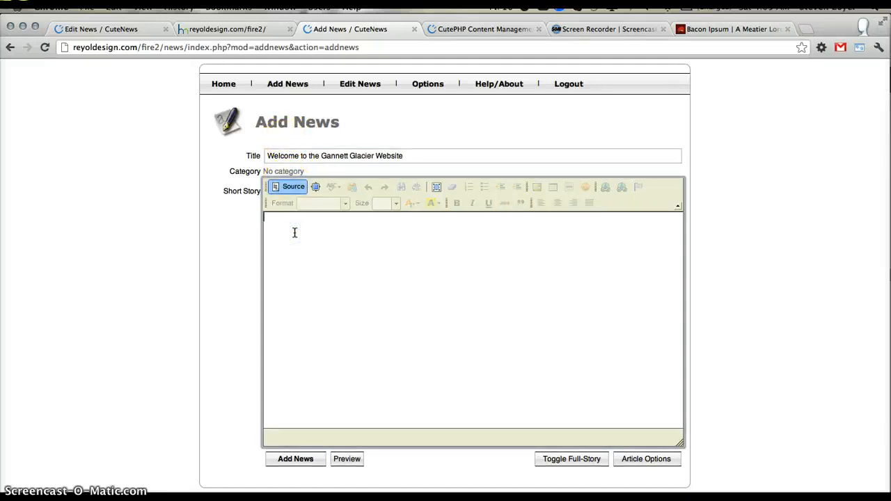
text(Thank you so much for coming)
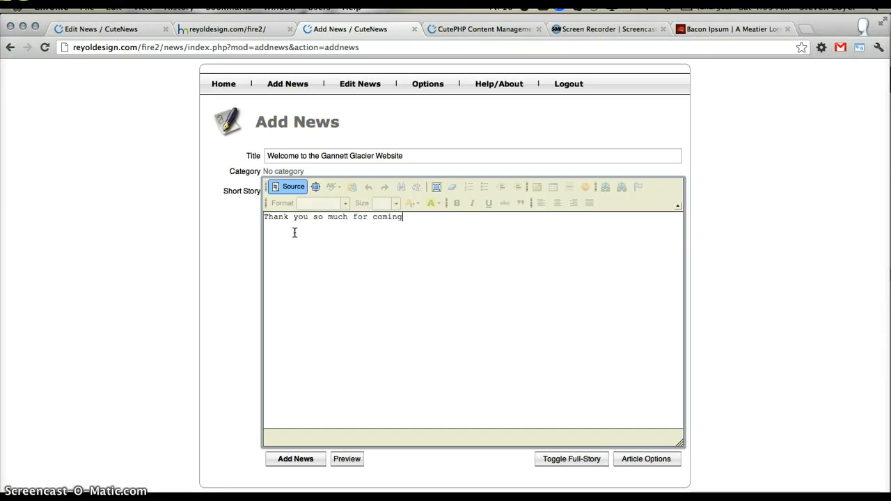
click(291, 465)
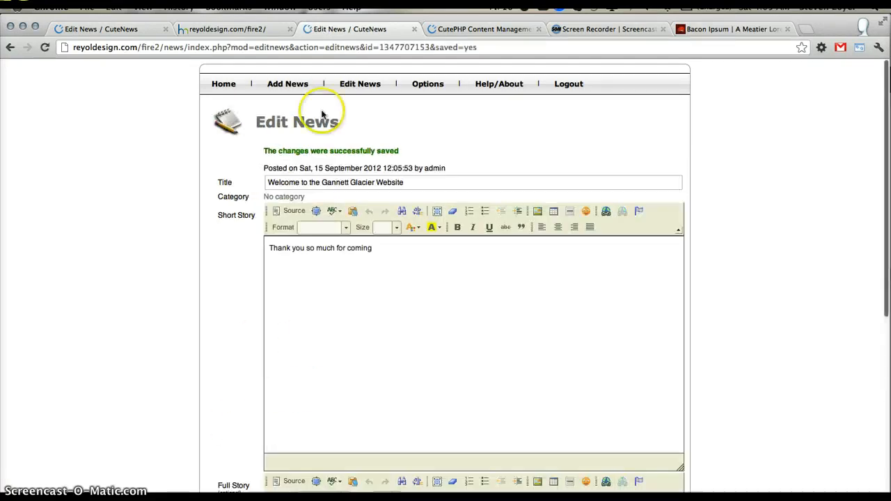
- Look at the fire2 home page where the news should appear, and return to the CuteNews administration
click(354, 82)
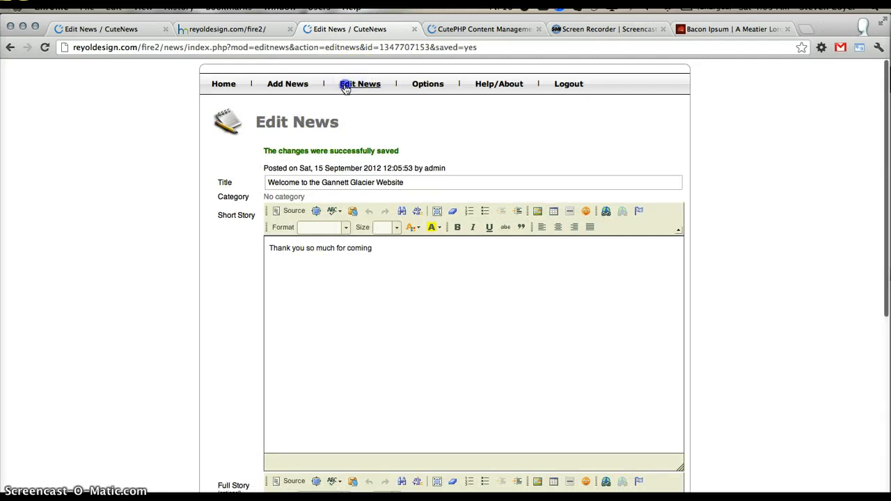
click(219, 30)
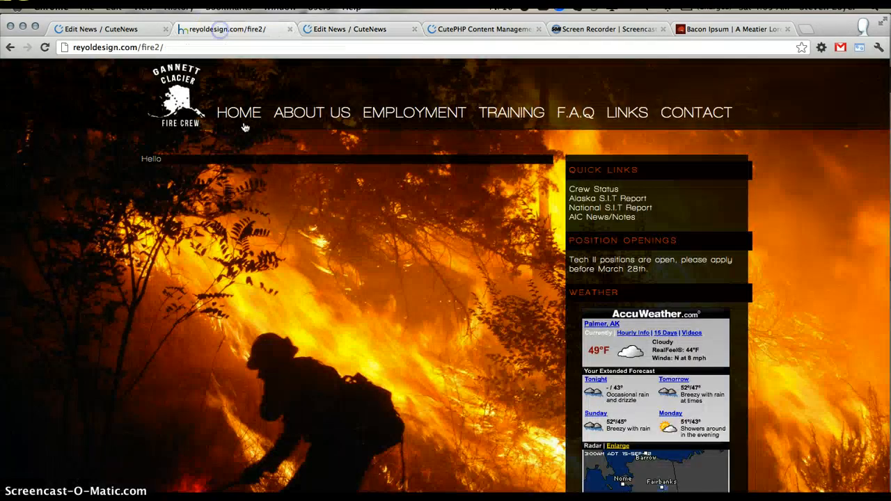
click(379, 31)
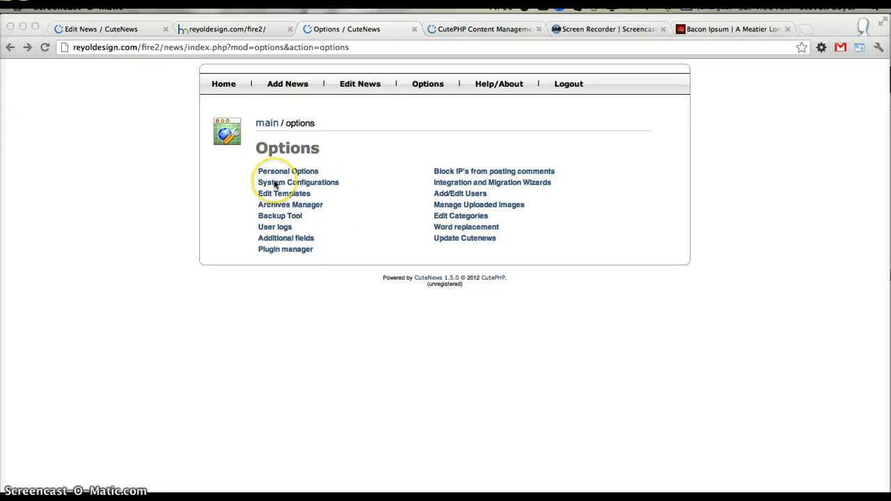
- Open the wizard for integrating news into the site and set the number of active news to display to 10
click(477, 186)
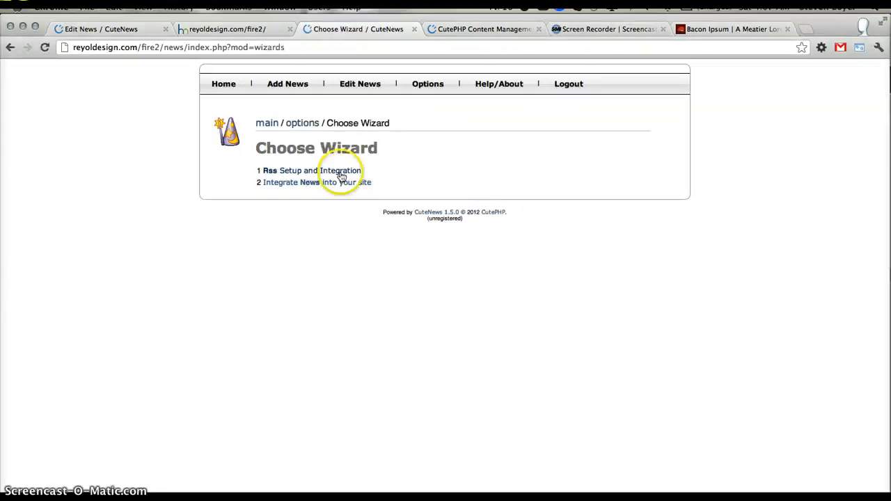
click(321, 182)
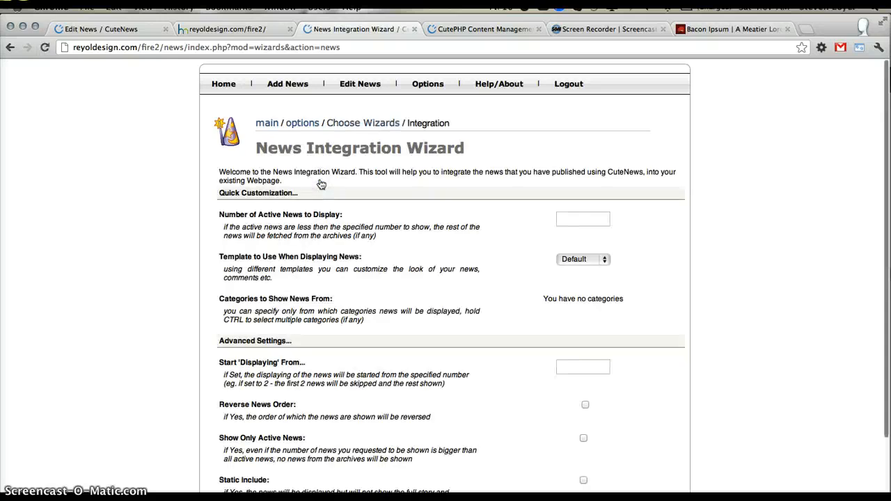
scroll(351, 292, down, 3)
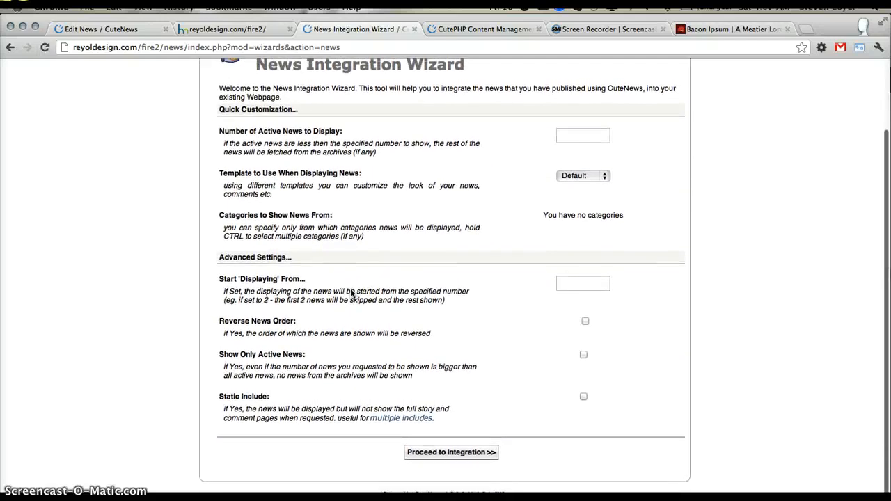
scroll(350, 292, up, 3)
scroll(351, 294, down, 2)
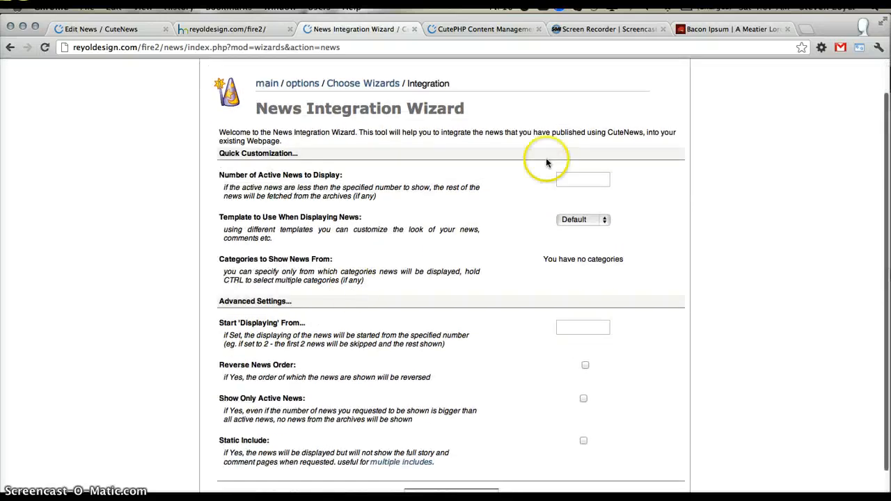
click(587, 180)
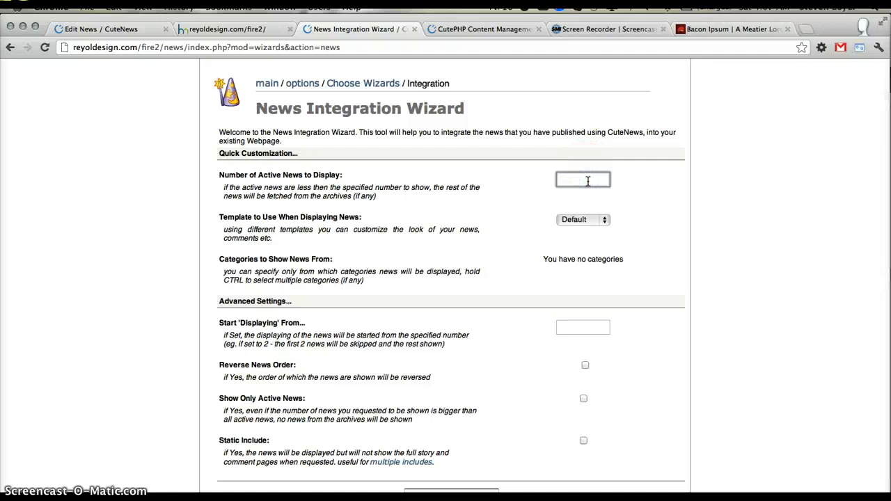
scroll(584, 264, down, 2)
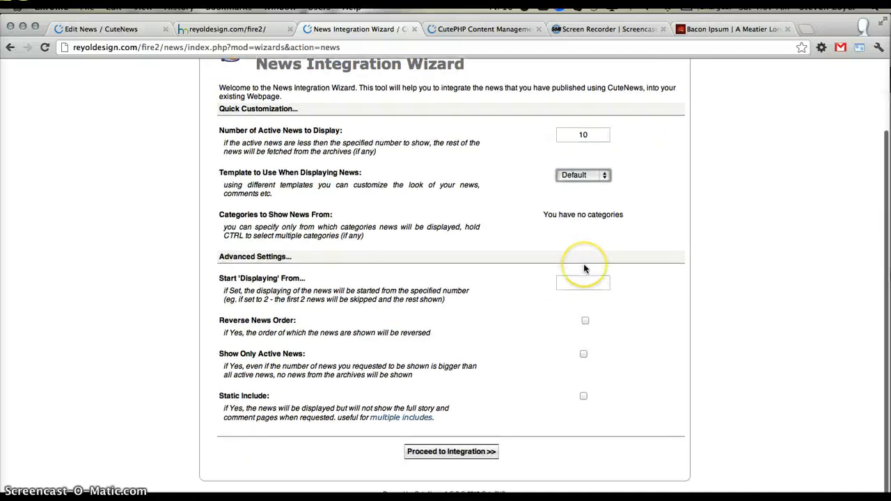
- Review the wizard's template choices, category setting and start-from setting, keeping the Default template
click(566, 181)
click(568, 179)
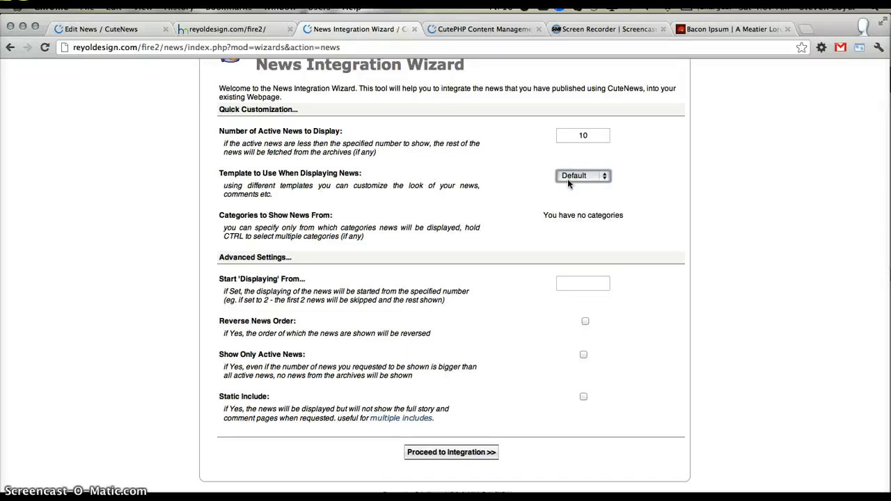
click(567, 180)
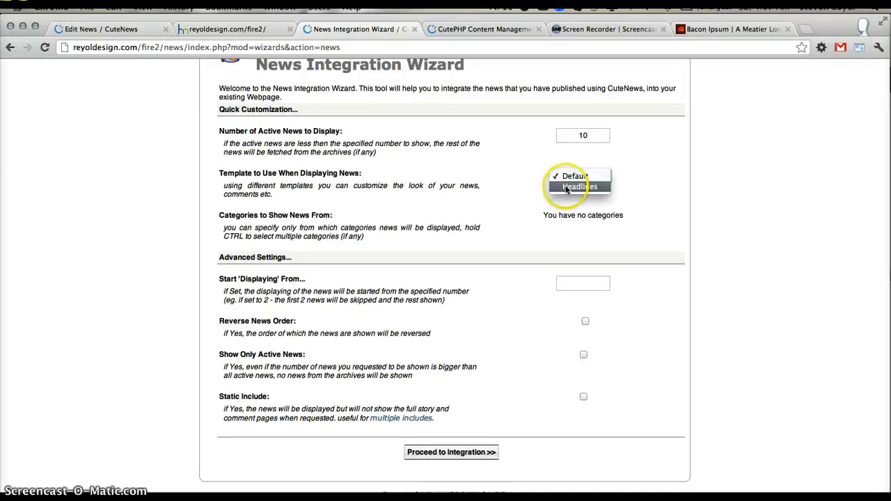
click(567, 180)
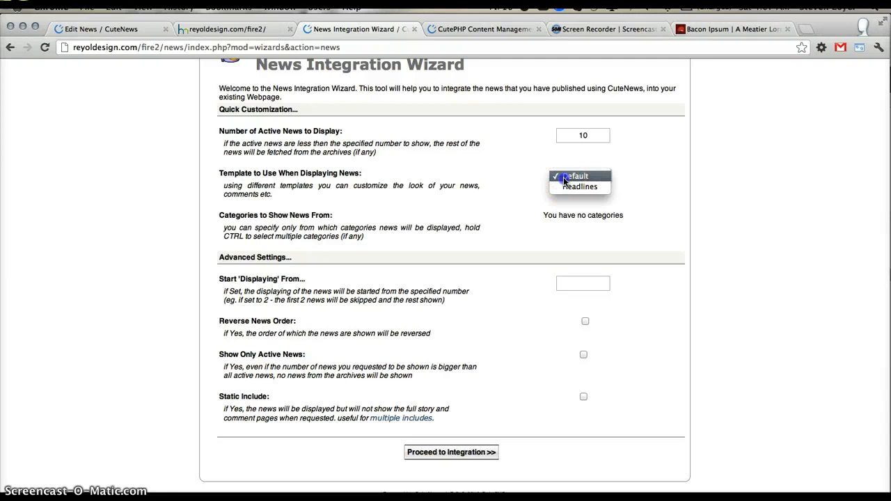
click(568, 178)
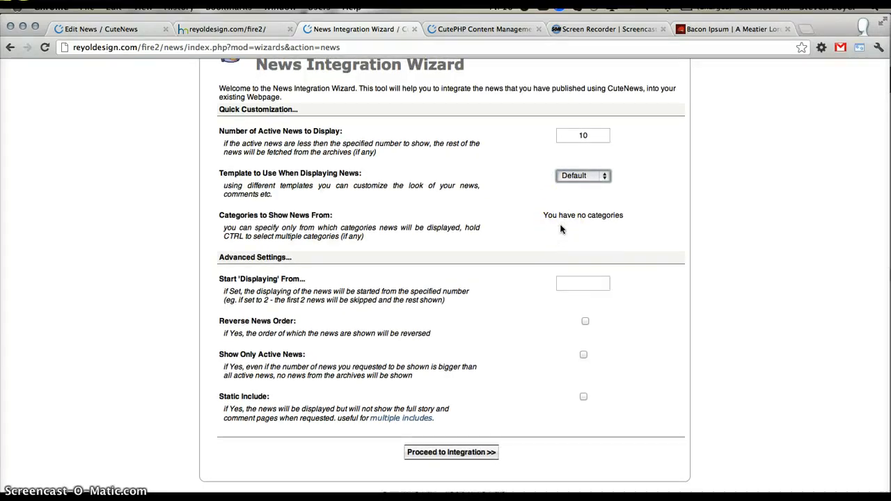
click(542, 228)
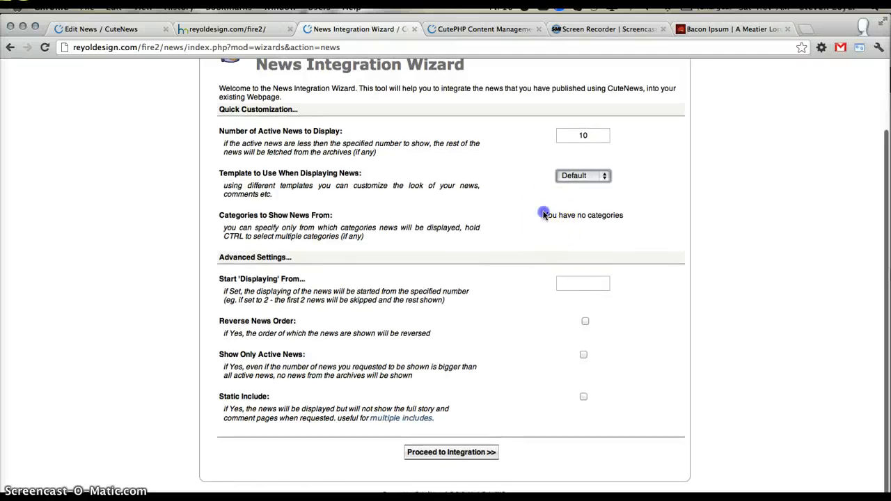
drag(545, 214, 615, 214)
click(615, 228)
click(594, 281)
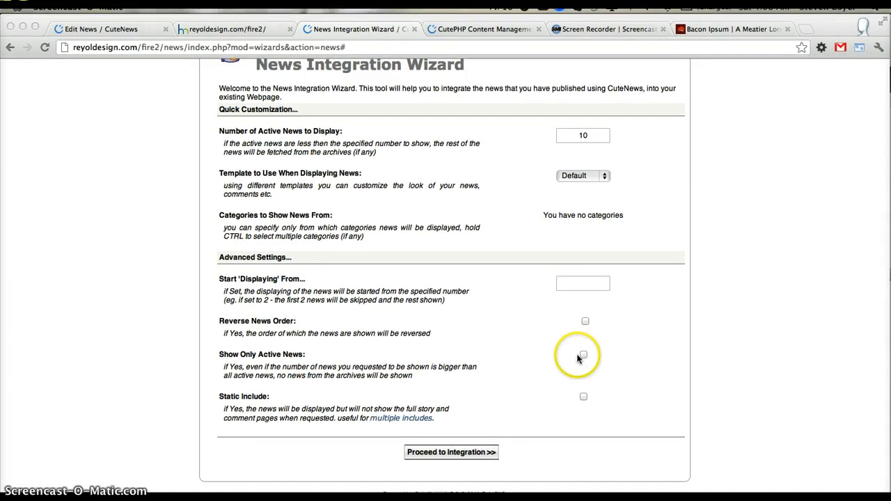
- Enable Show Only Active News and proceed to the generated integration code
click(583, 355)
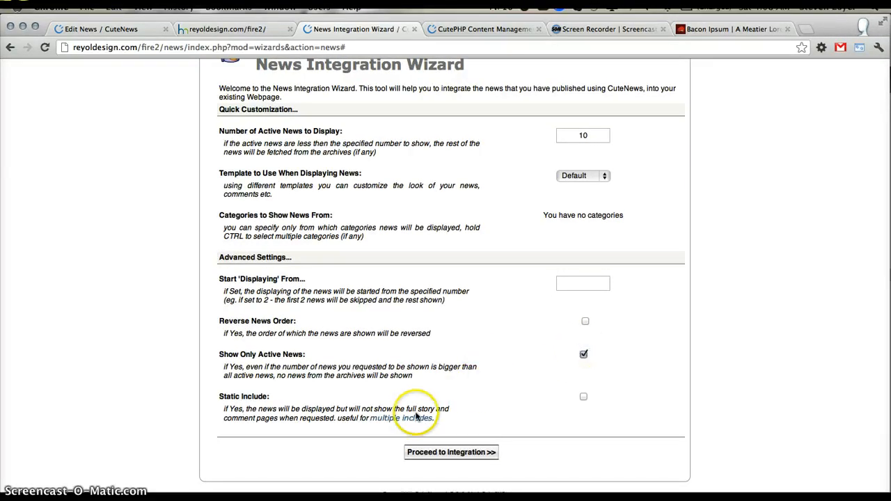
scroll(417, 416, down, 1)
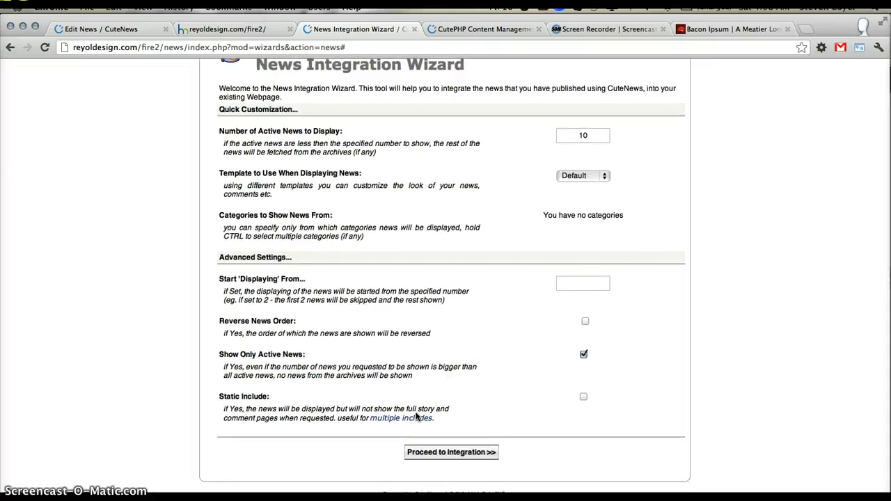
click(434, 452)
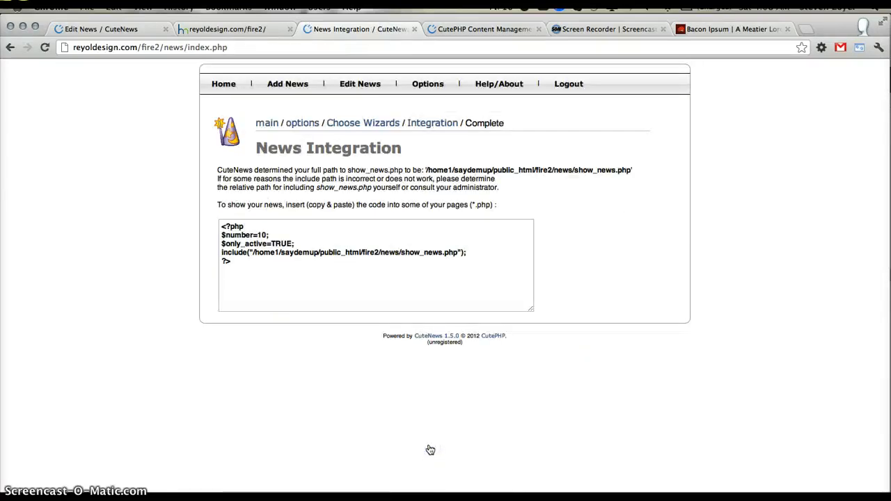
- Copy the generated PHP include code and paste it over the "Hello" line of index.php in Coda
click(289, 254)
drag(258, 265, 190, 209)
key(super+c)
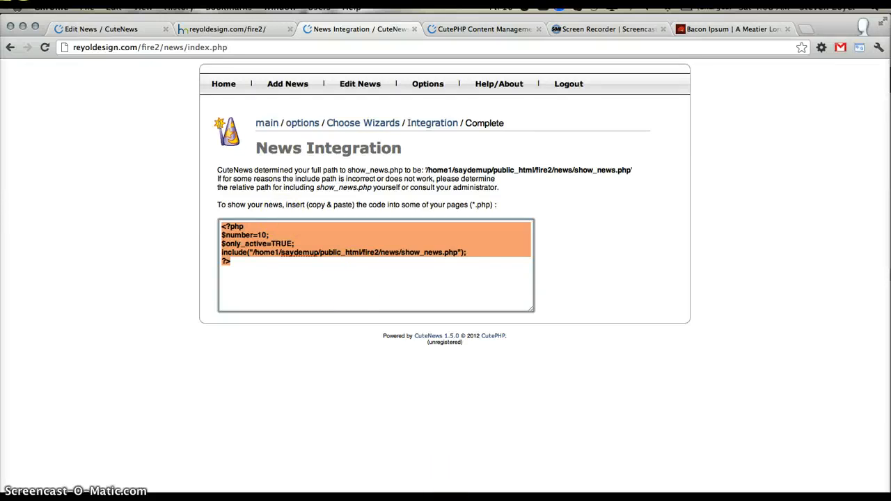
key(super+Tab)
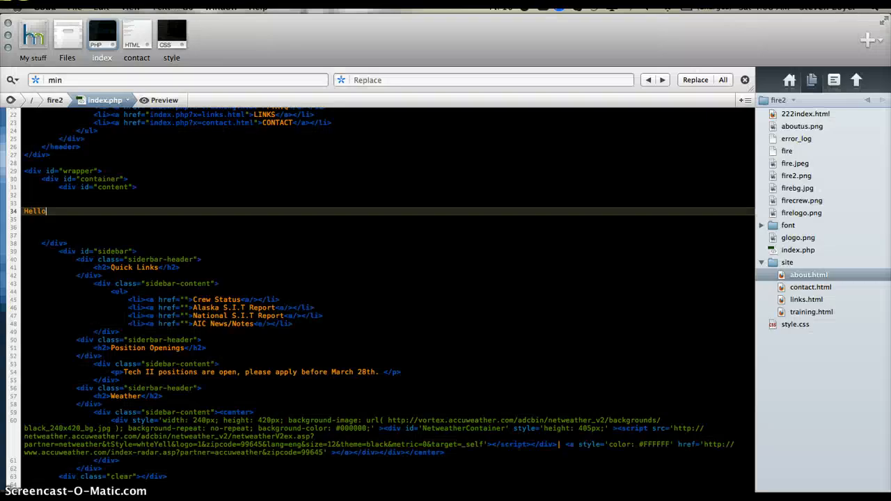
drag(75, 199, 81, 213)
triple_click(81, 213)
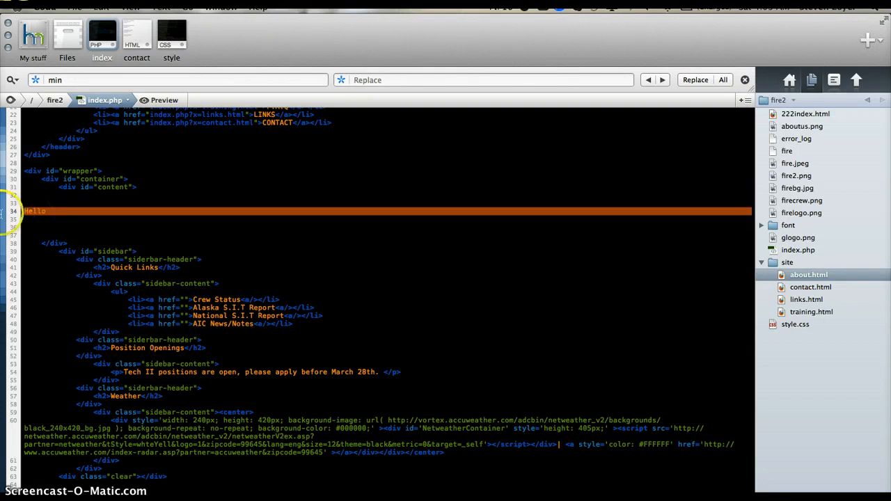
key(super+v)
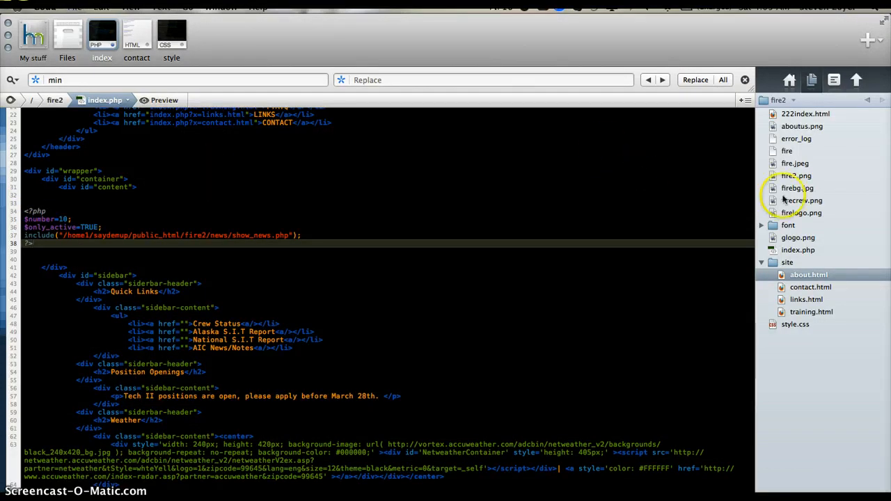
- Rename index.php in the fire2 folder to index.html
click(797, 251)
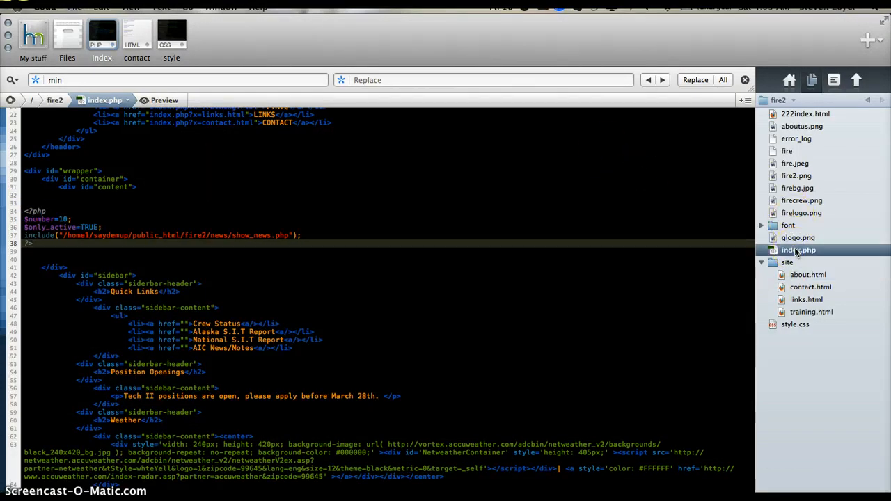
click(811, 251)
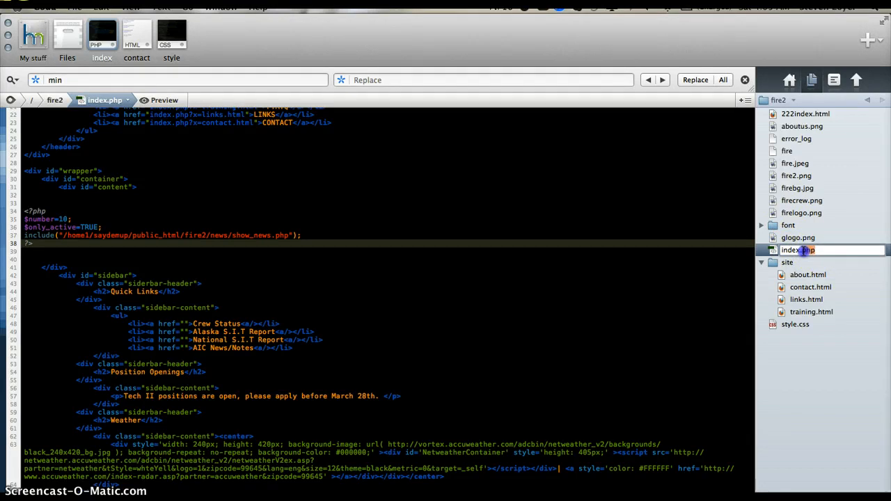
key(Return)
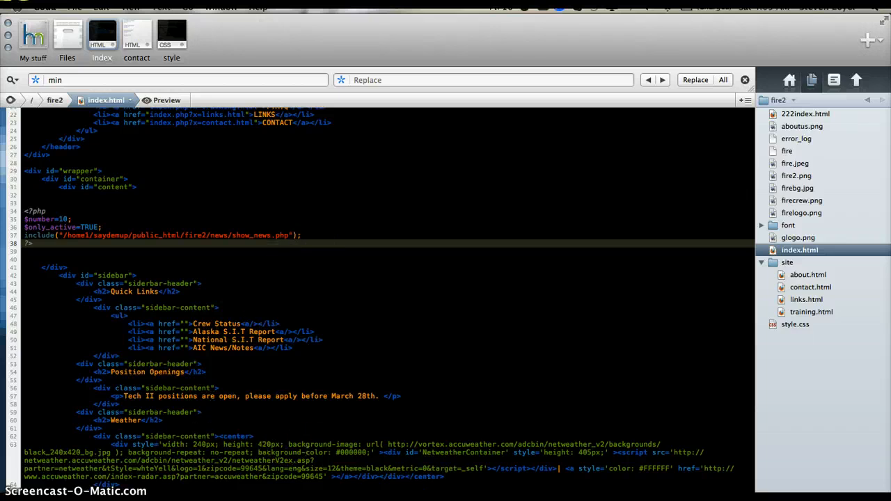
- Reload the fire2 page in Chrome to check whether the news shows with the HTML file extension
key(super+Tab)
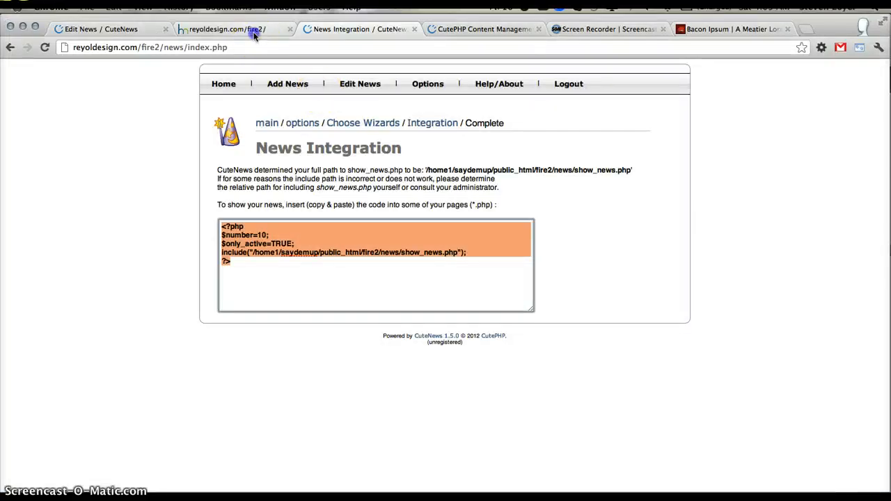
click(222, 28)
key(super+r)
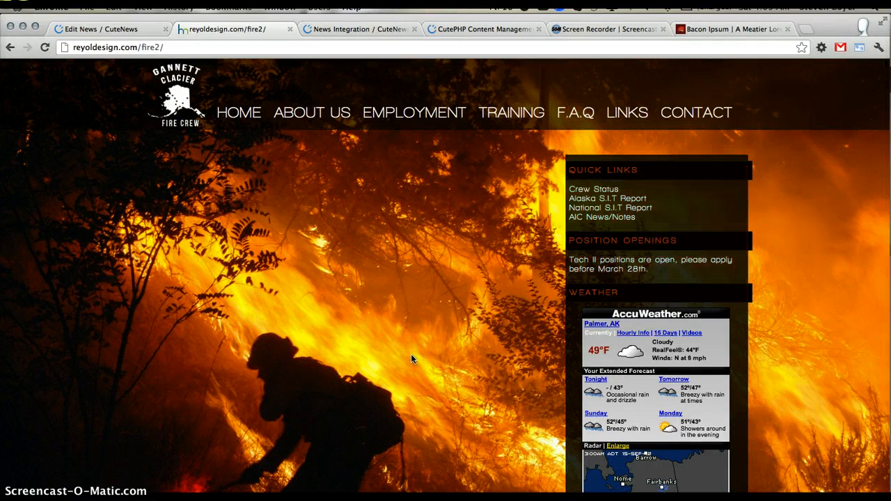
click(391, 452)
click(363, 410)
- Rename index.html in the fire2 folder back to index.php in Coda
key(super+Tab)
right_click(806, 251)
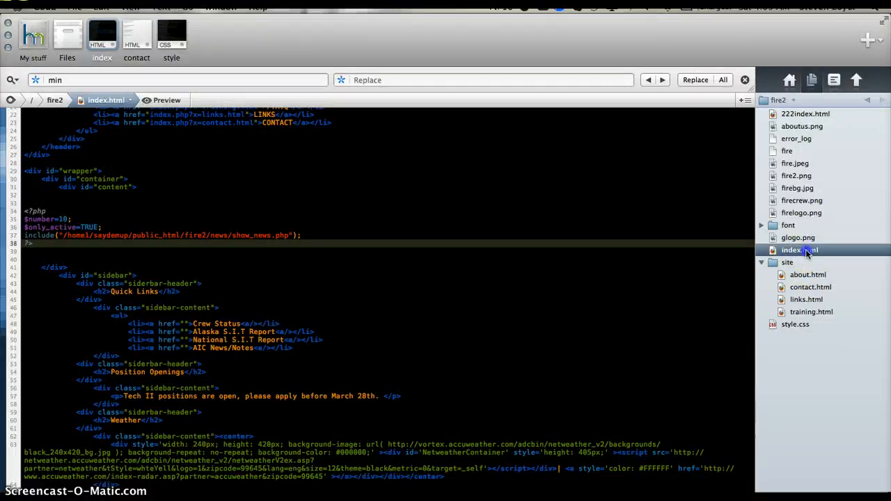
drag(818, 251, 803, 249)
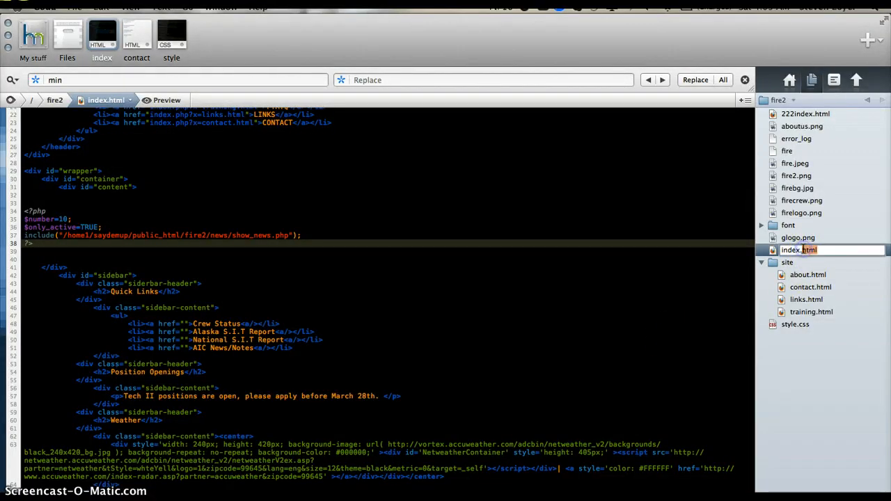
text(php)
key(Return)
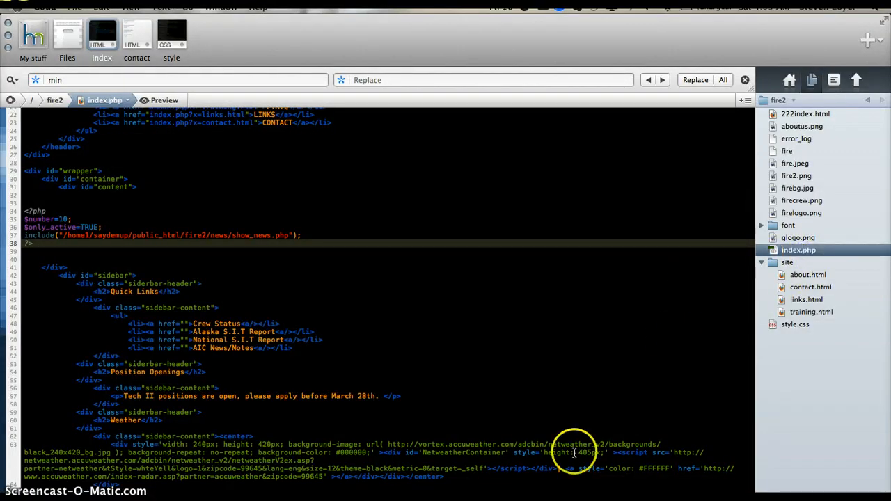
- Switch to Chrome and check the included news article on the fire2 page
click(454, 498)
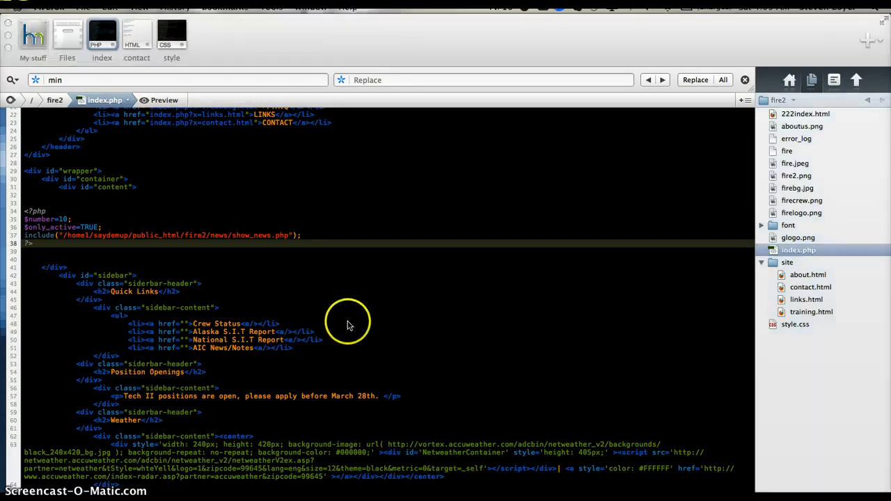
click(417, 499)
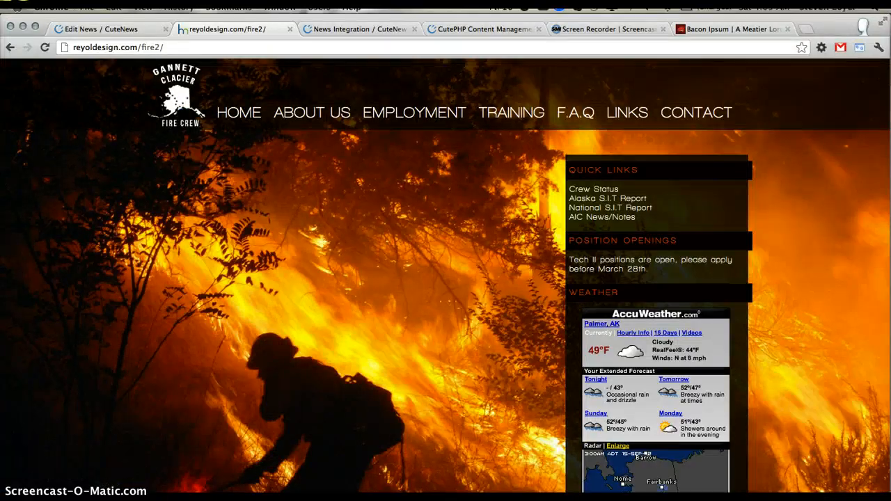
right_click(533, 499)
click(519, 491)
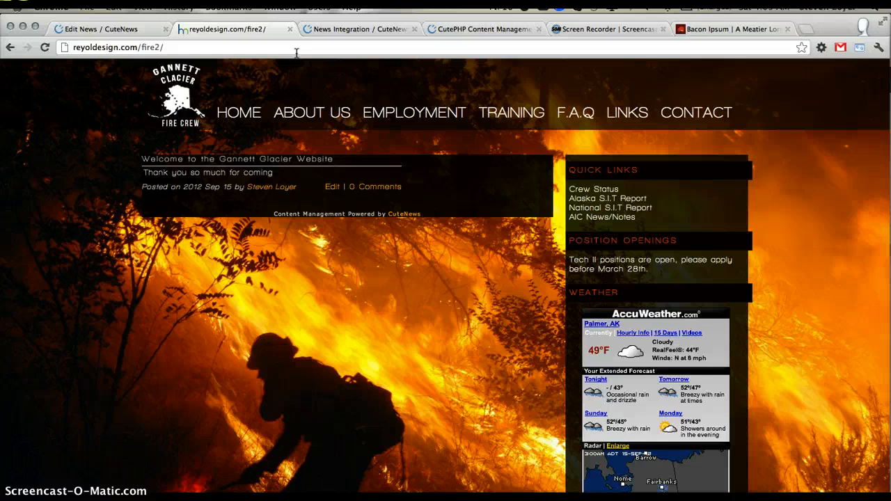
- Open the Active News part of the Default template in the CuteNews options and examine its inline styles and title and short-story variables
click(352, 29)
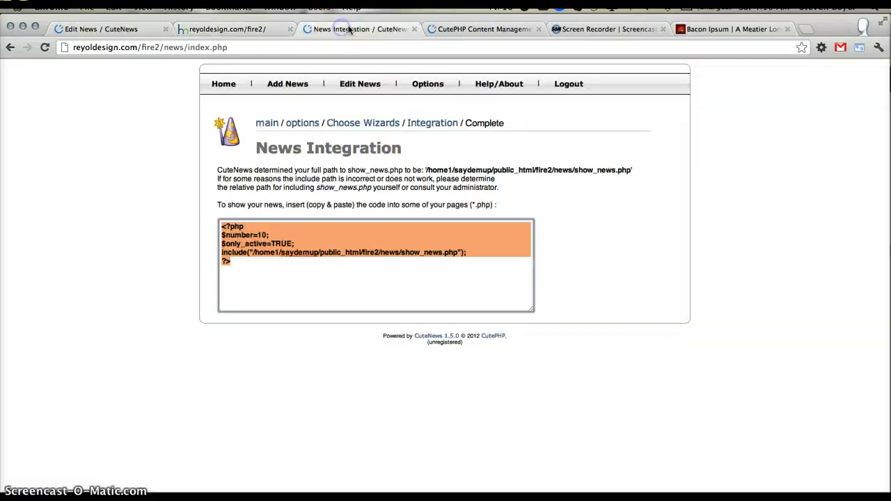
click(418, 85)
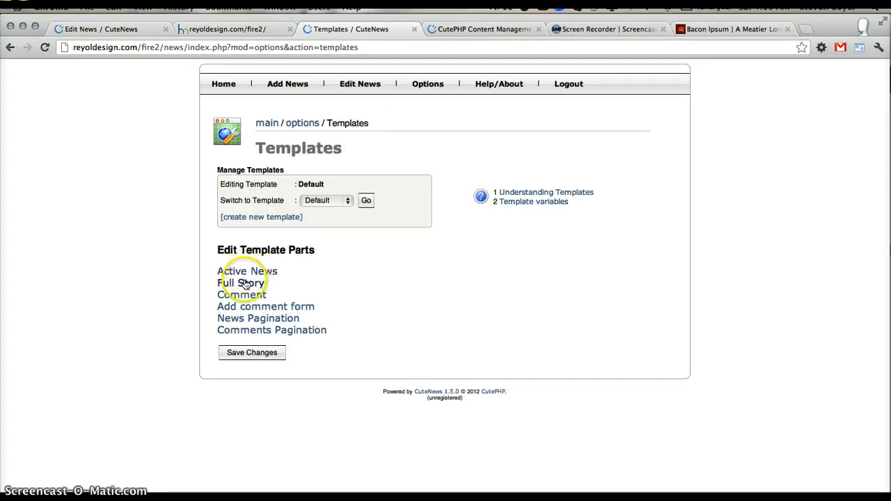
click(243, 275)
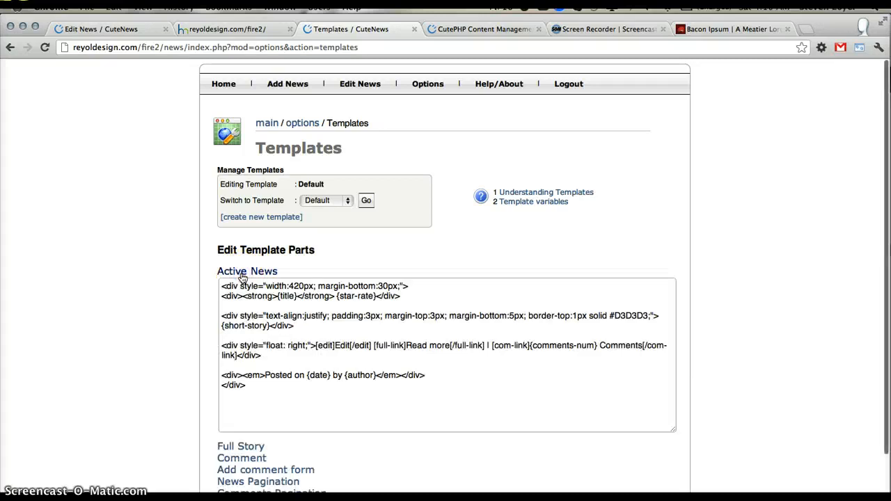
scroll(226, 351, down, 2)
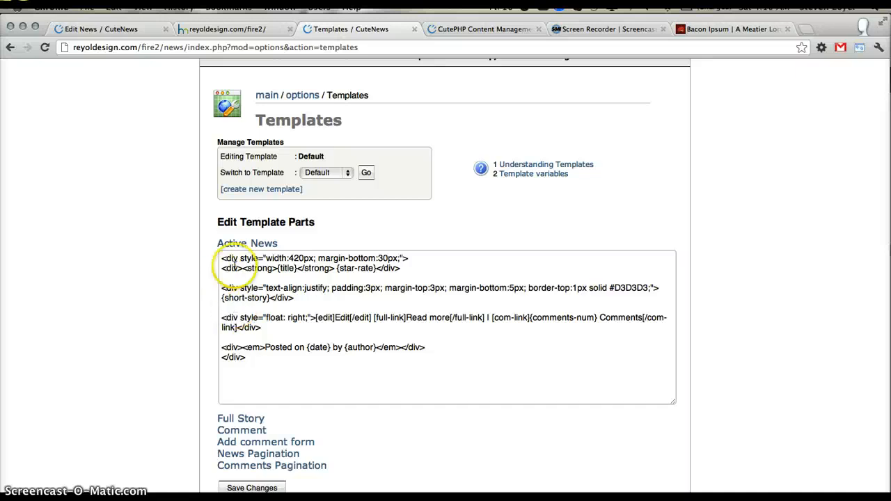
drag(239, 258, 335, 319)
drag(283, 380, 188, 203)
click(266, 261)
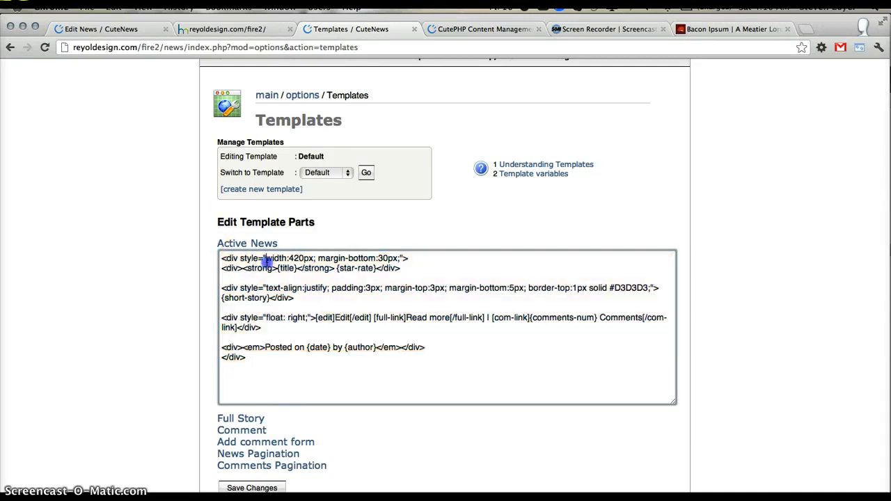
click(297, 269)
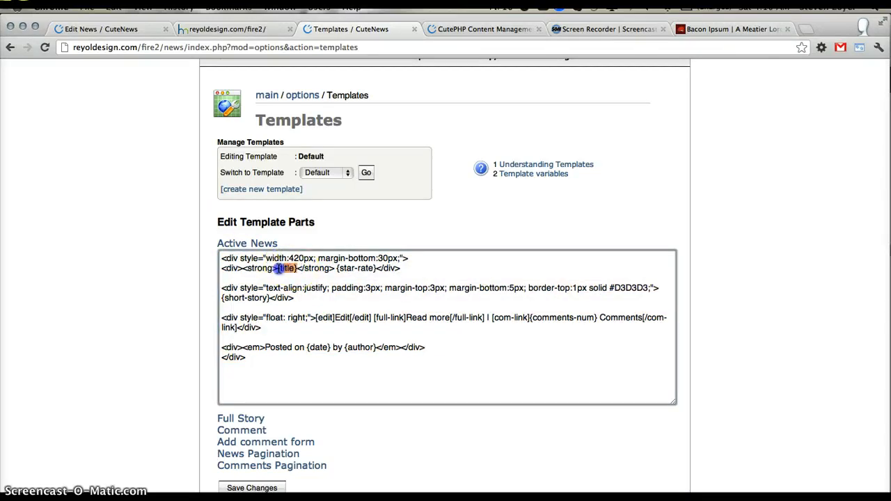
click(269, 298)
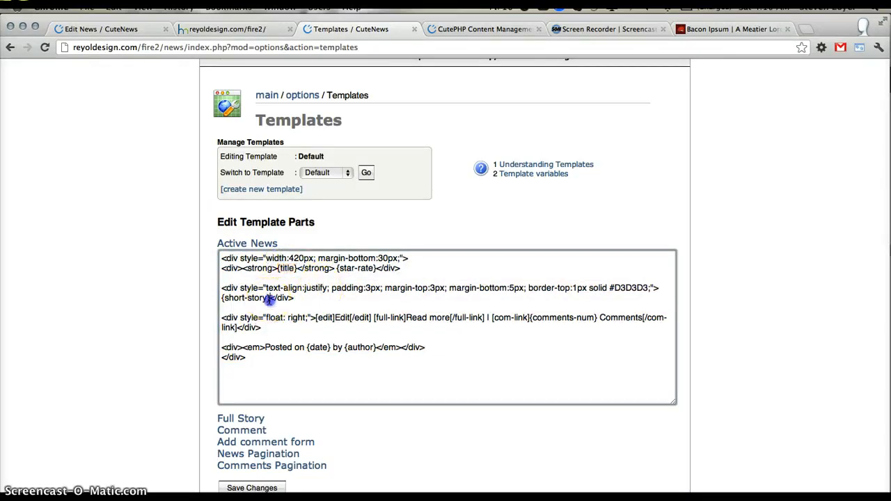
click(479, 237)
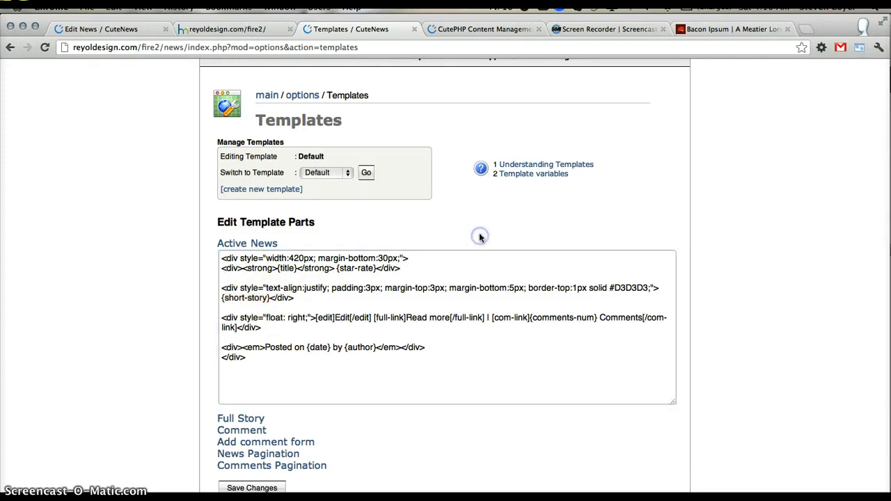
- Look through the Template variables help for the variables and link wrappers available to Active News, such as {full-story} and [full-link]
click(528, 175)
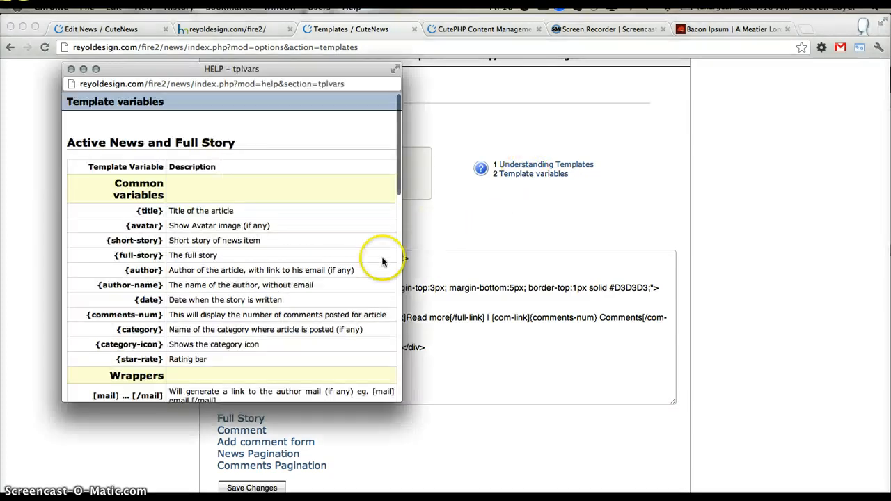
drag(252, 69, 616, 189)
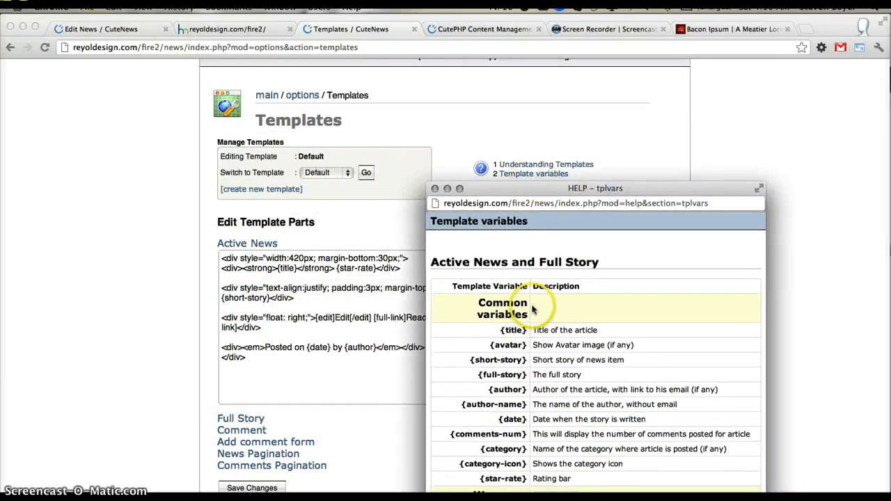
scroll(533, 309, down, 2)
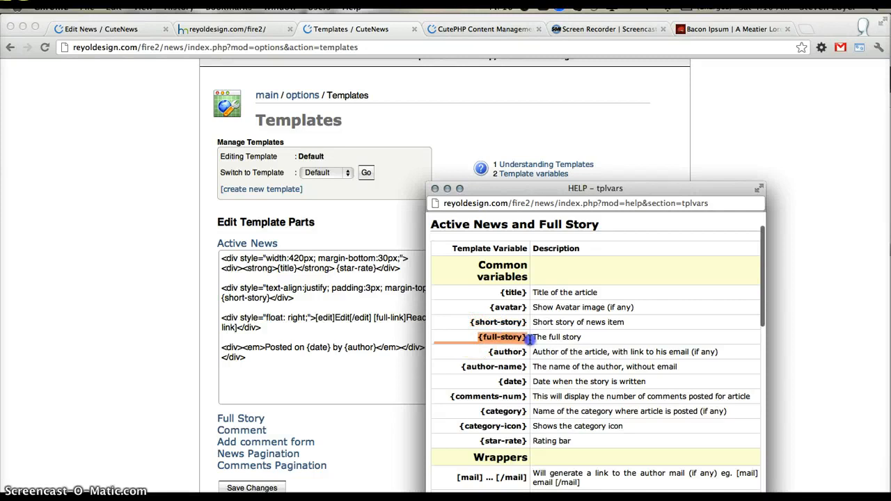
scroll(529, 339, down, 2)
scroll(530, 339, down, 3)
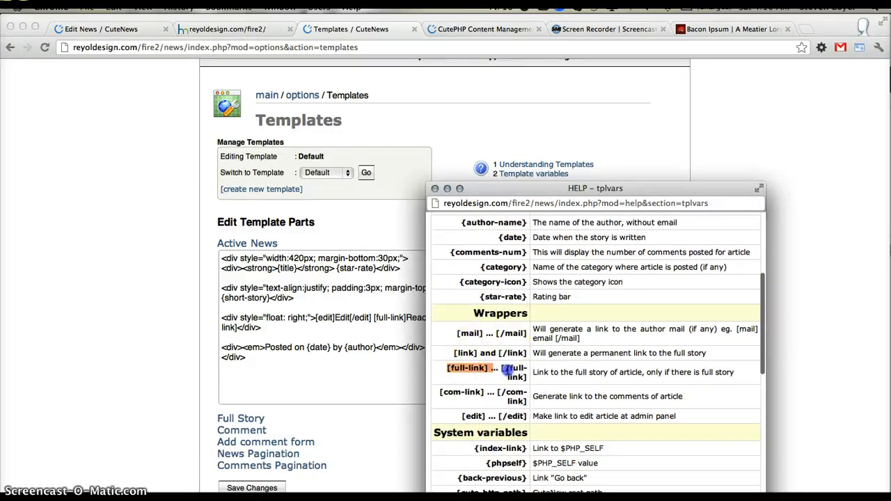
drag(508, 371, 520, 378)
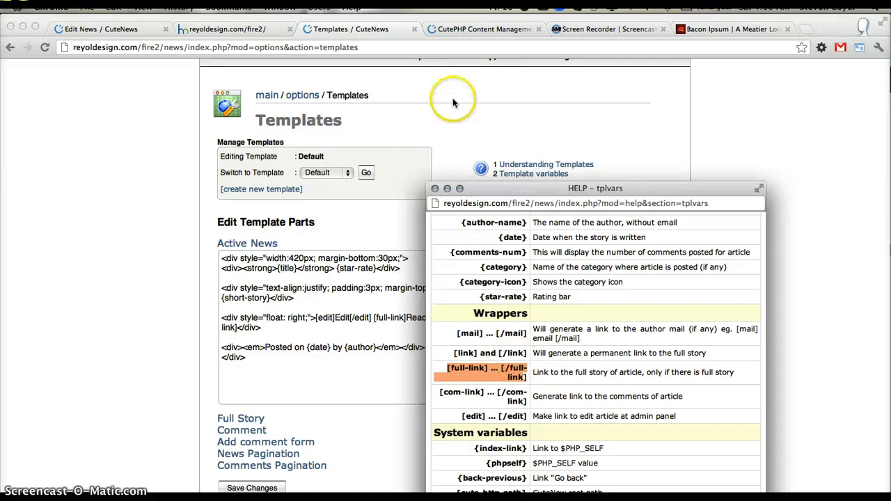
click(434, 189)
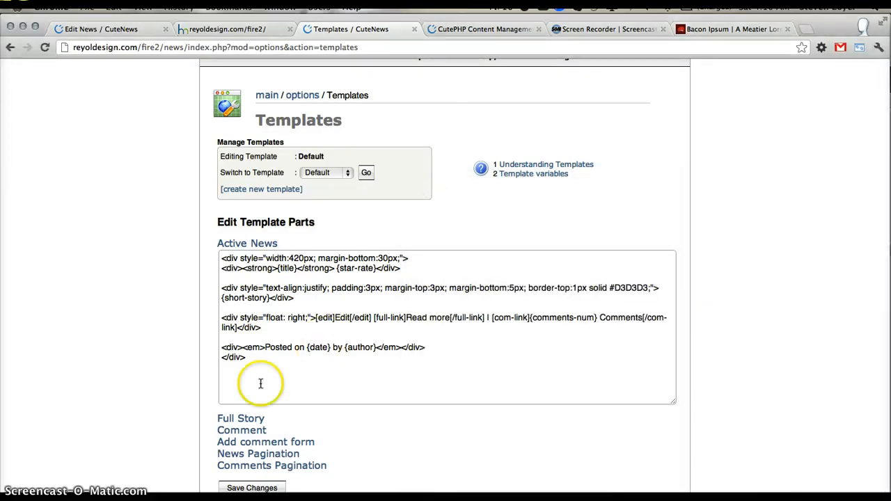
- Replace the Active News template code with the copied markup of news-content, news-title, news-body, news-footer, news-footer-left and news-footer-right divs
scroll(223, 382, down, 2)
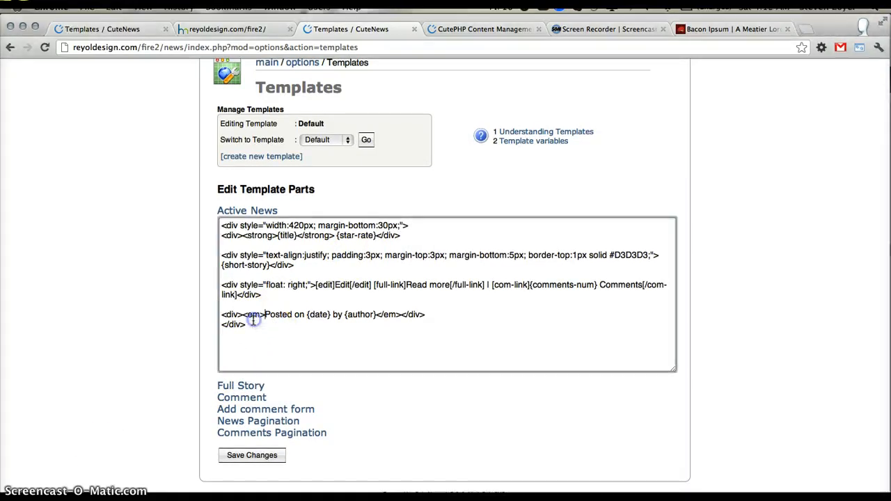
drag(250, 323, 68, 75)
key(BackSpace)
text(<div class="news-content">  <div class="news-title"><h1>{title}</h1></div> <div class="news-body">{short-story}</div>  <div id="news-footer"> <div class="news-footer-left">[full-link]Click Here To Read more[/full-link]</div> <div class="news-footer-right"> <em>Posted on {date}</em></div> </div> </div>)
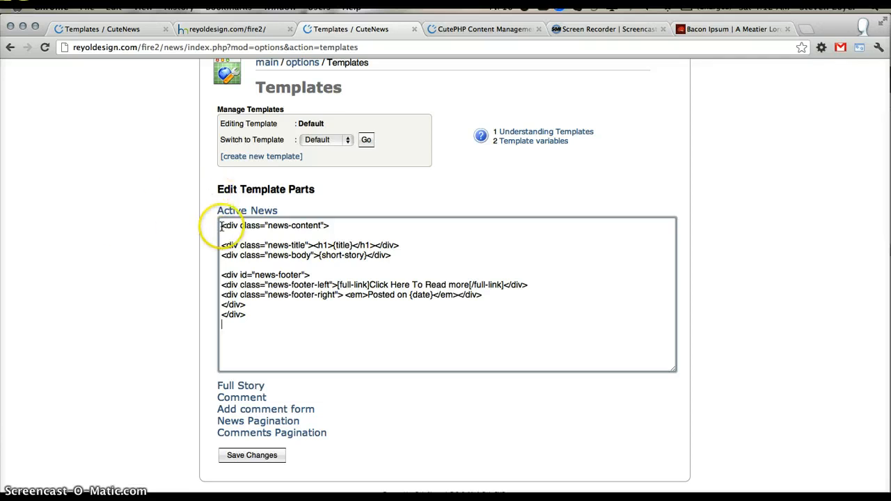
- Examine the new Active News markup, from the news-content container through the title and short-story variables to the read-more link and posting date
drag(221, 226, 387, 233)
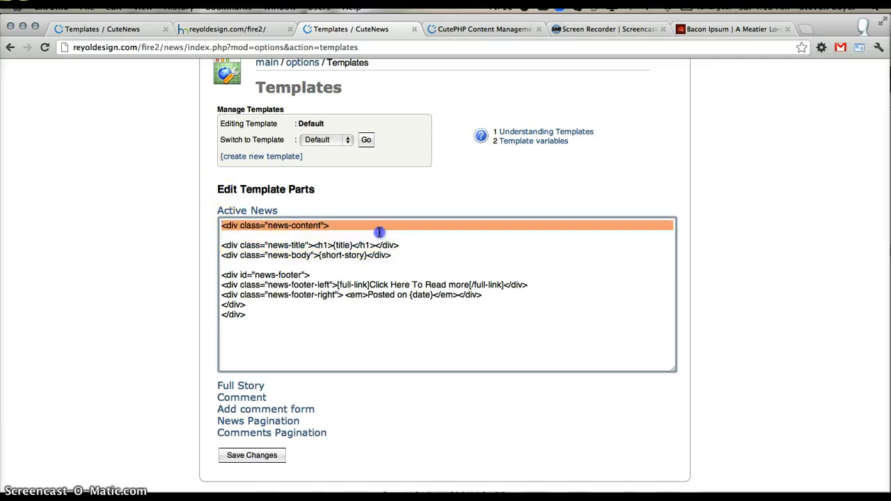
click(305, 255)
double_click(229, 245)
drag(232, 244, 316, 245)
click(332, 248)
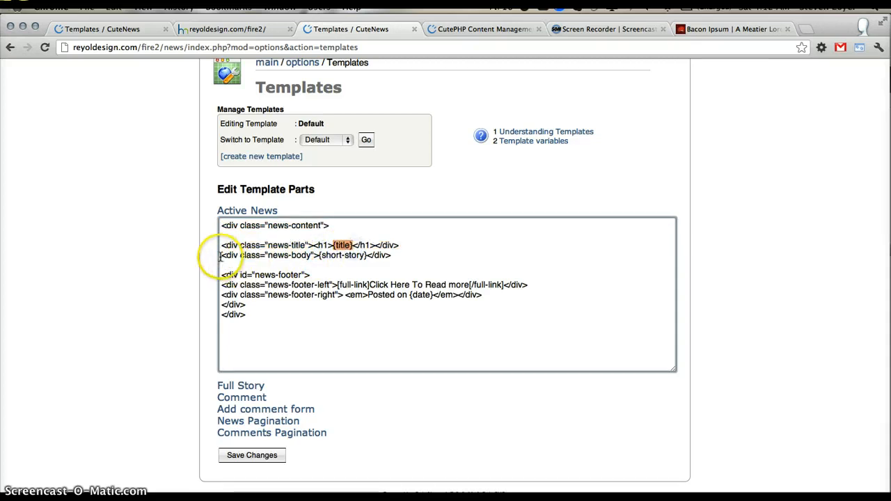
drag(223, 257, 363, 263)
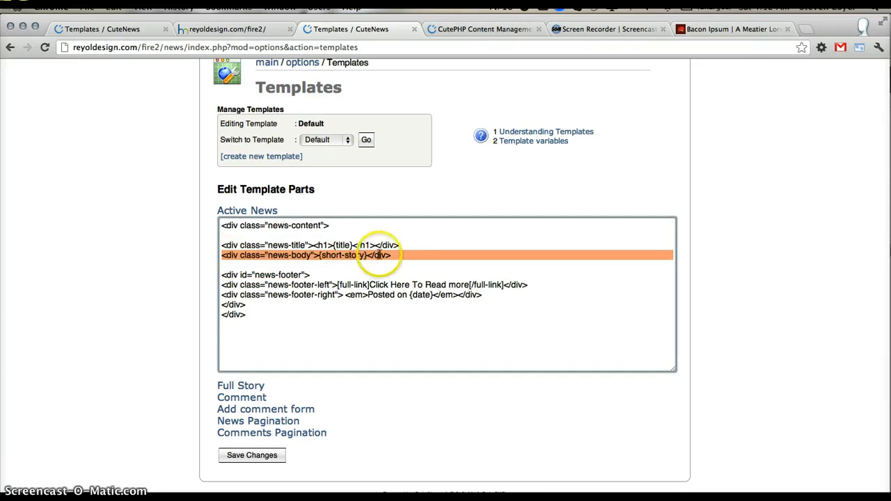
click(369, 256)
drag(335, 255, 316, 256)
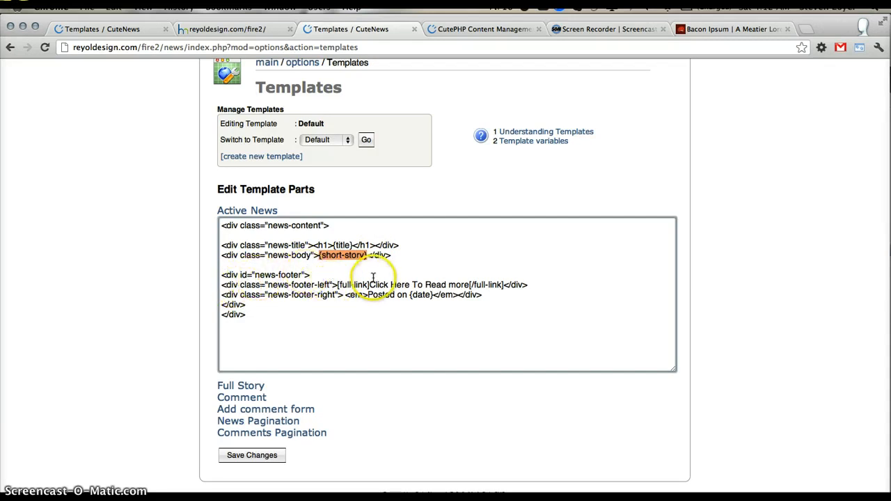
drag(369, 285, 427, 296)
click(338, 307)
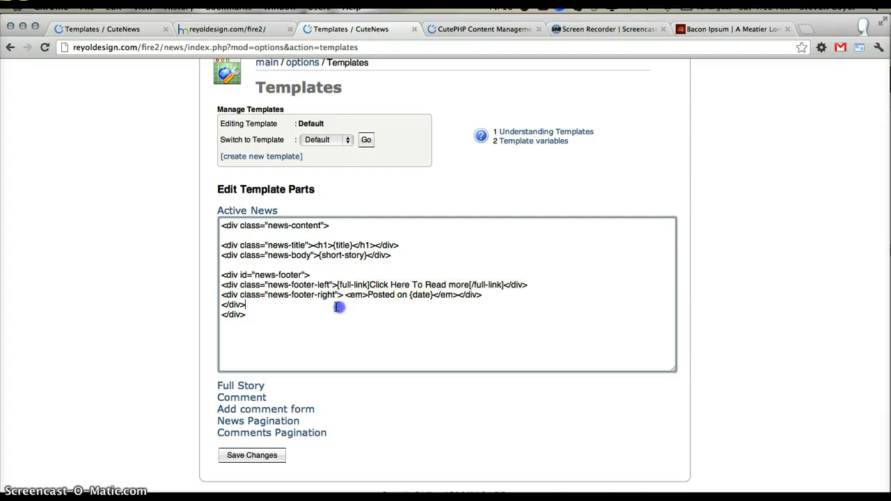
click(362, 294)
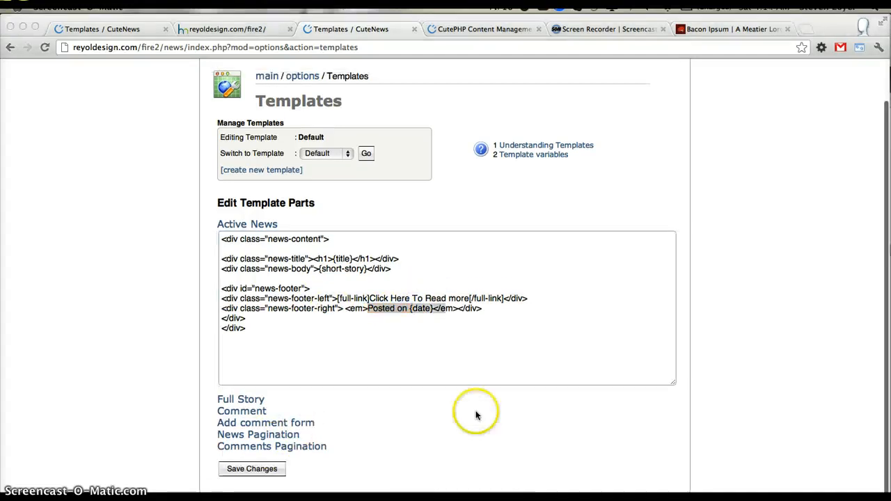
- Save the Default template changes and check the restyled article on the fire2 page
scroll(477, 413, down, 1)
click(268, 458)
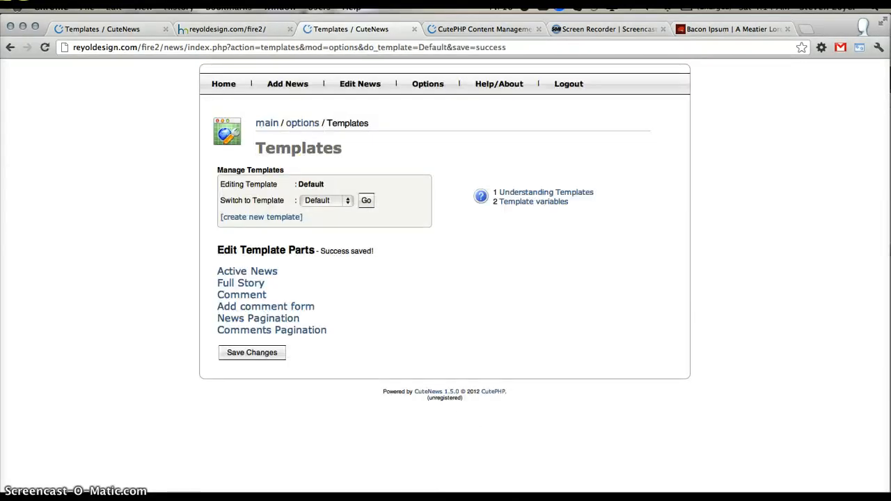
click(214, 31)
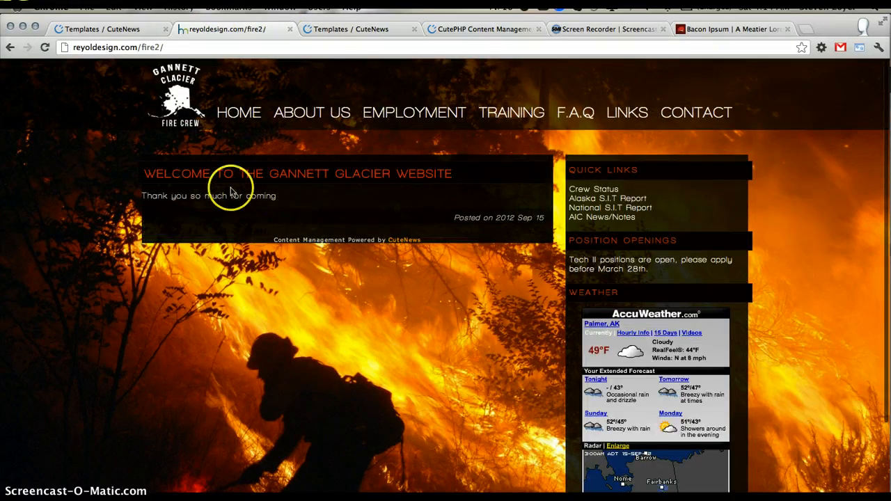
drag(281, 200, 162, 197)
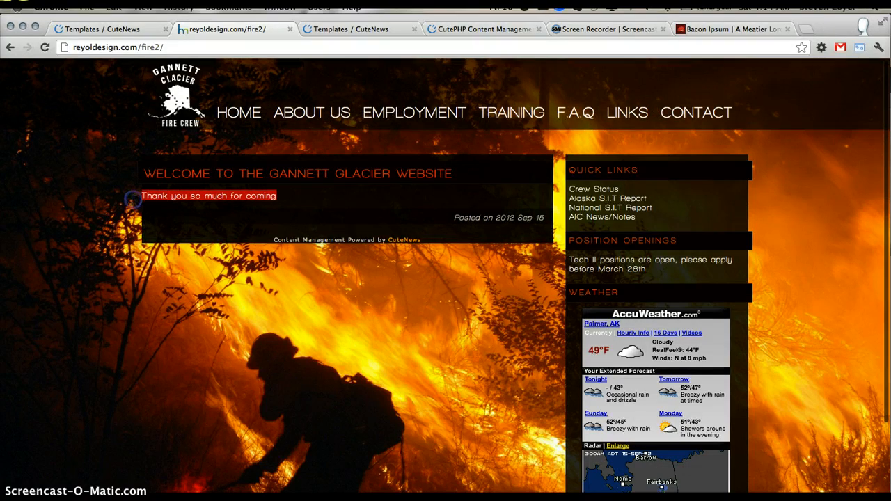
- Open the Gannett Glacier welcome article for editing and remove the whitespace between <p> and the text in the Short Story's HTML source
click(397, 28)
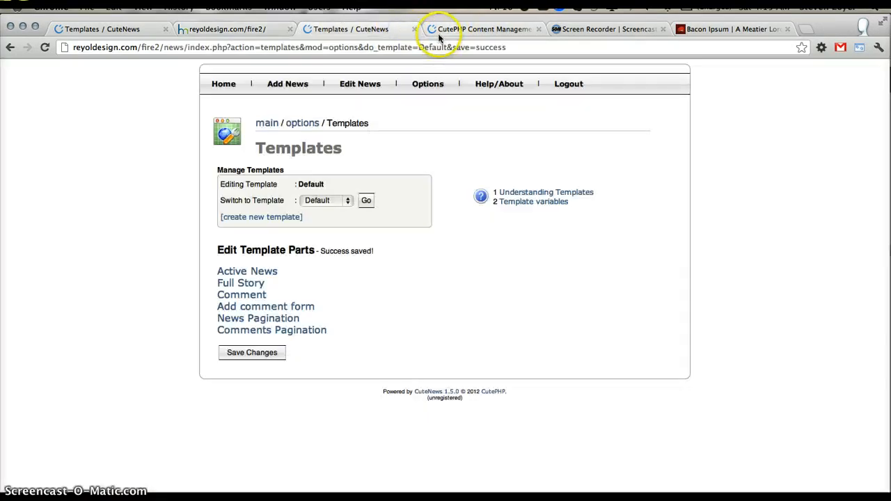
click(285, 191)
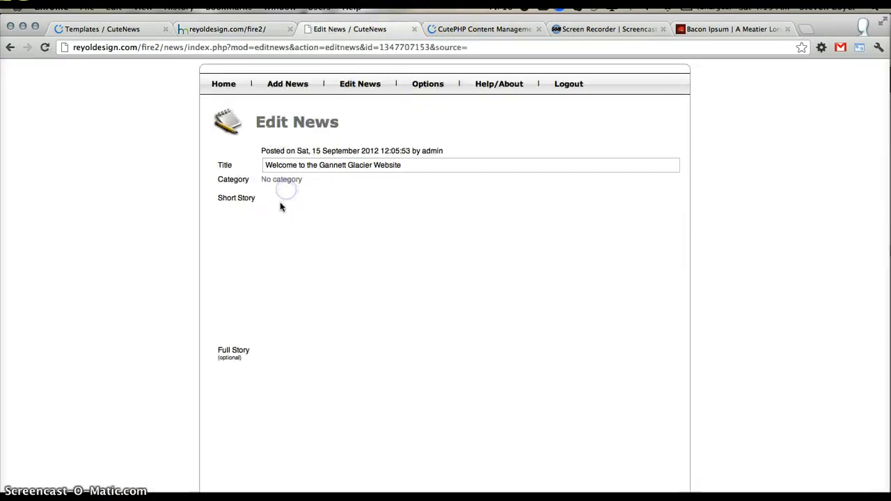
click(272, 238)
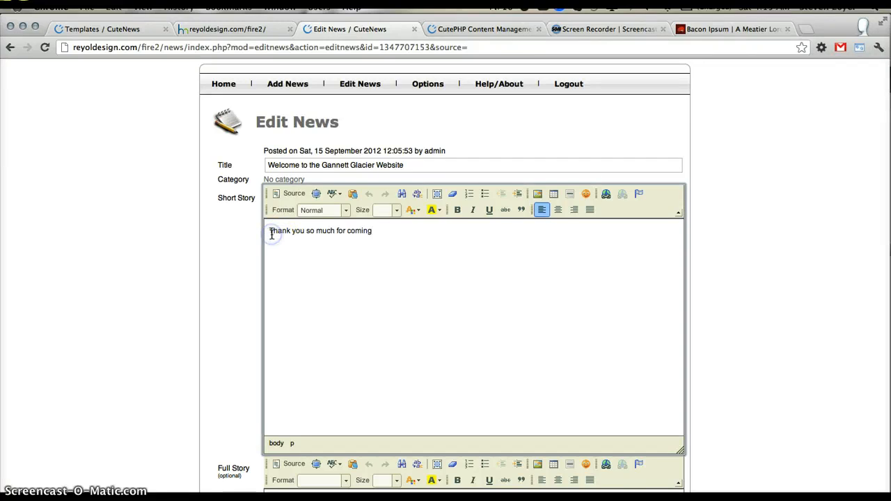
click(288, 194)
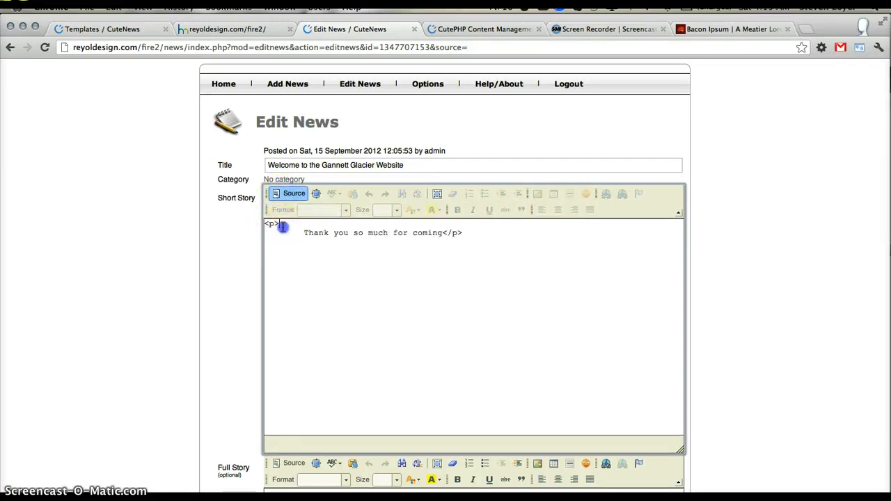
click(307, 232)
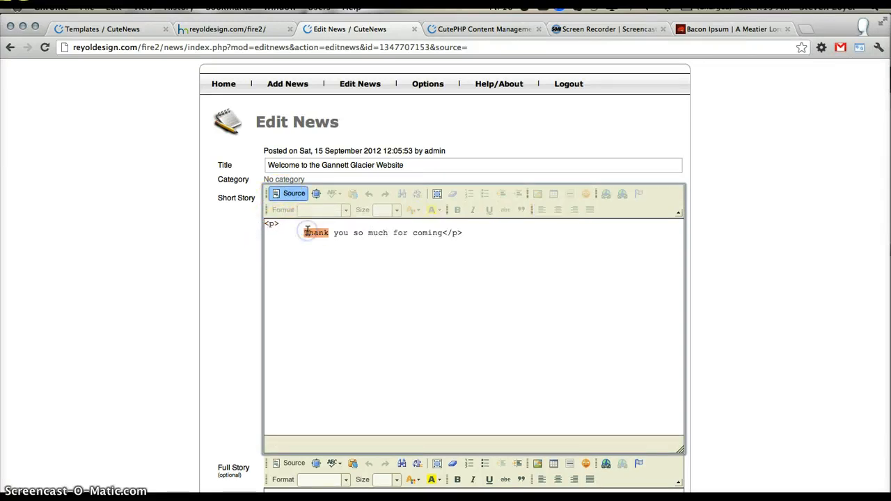
key(BackSpace)
key(BackSpace)
- Save the edited article and reload the fire2 page to check its short story
scroll(279, 388, down, 5)
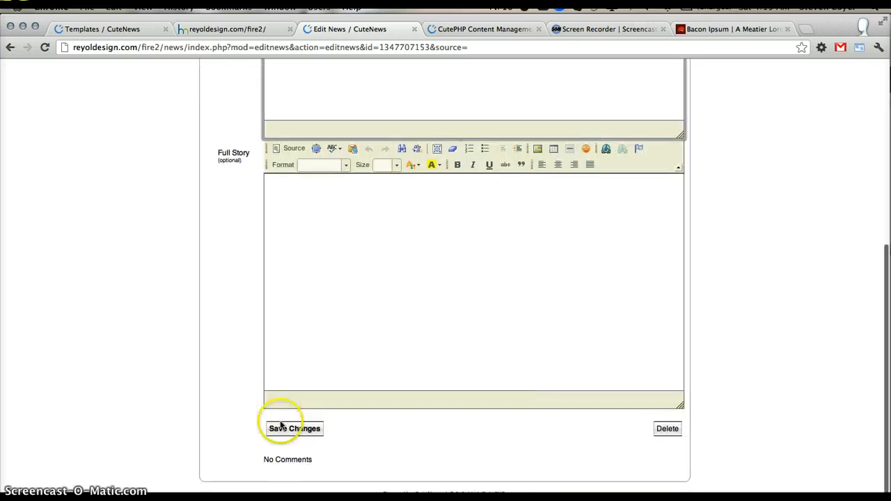
click(287, 428)
click(235, 29)
key(super+r)
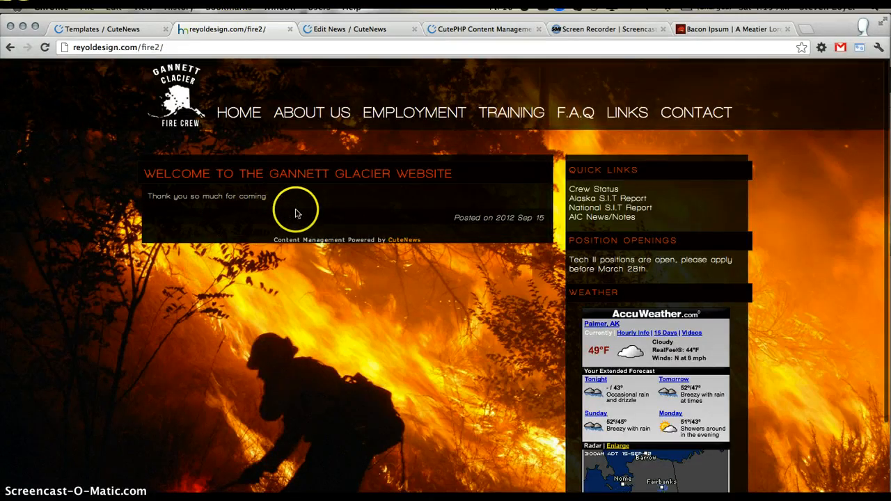
- Open CuteNews's System Configuration and review the General settings, including skin, WYSIWYG editor, smilies and self-registration
click(177, 210)
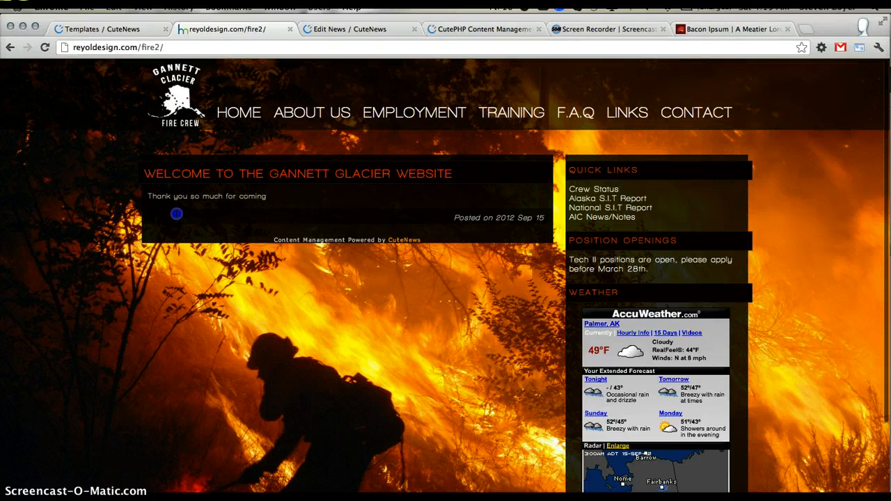
click(482, 28)
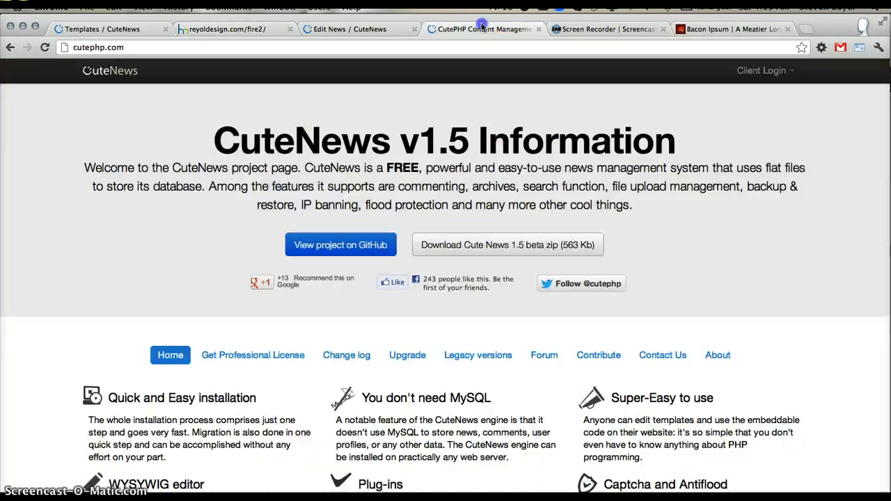
click(355, 32)
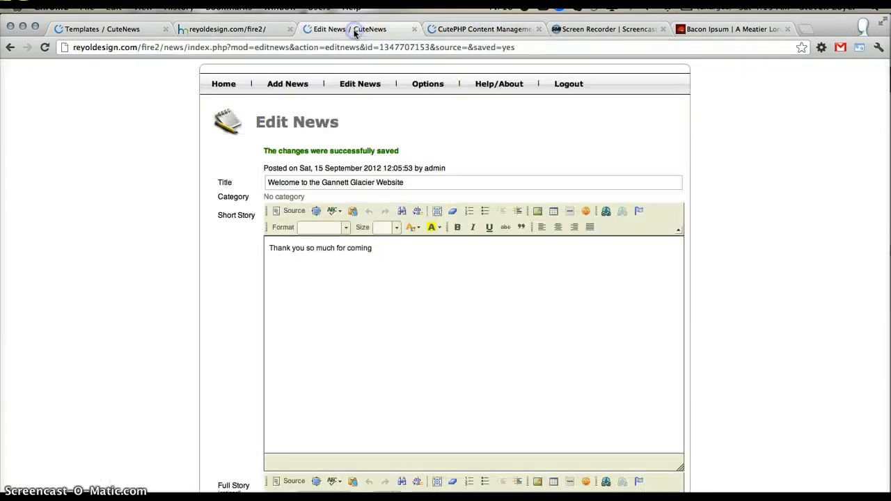
click(433, 87)
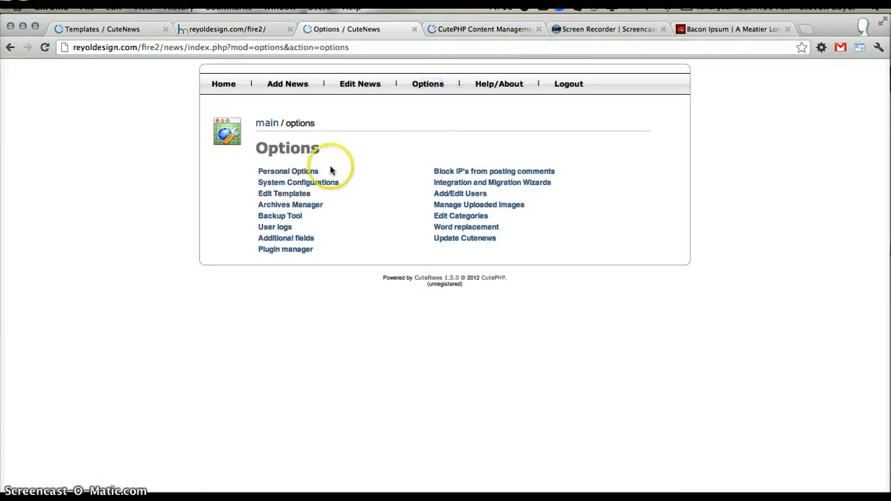
click(296, 183)
scroll(340, 252, down, 3)
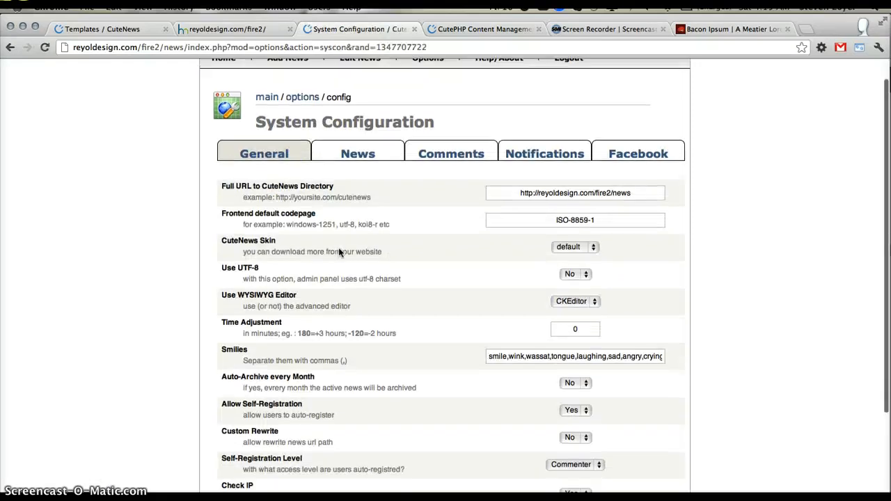
scroll(340, 252, down, 3)
scroll(340, 241, up, 3)
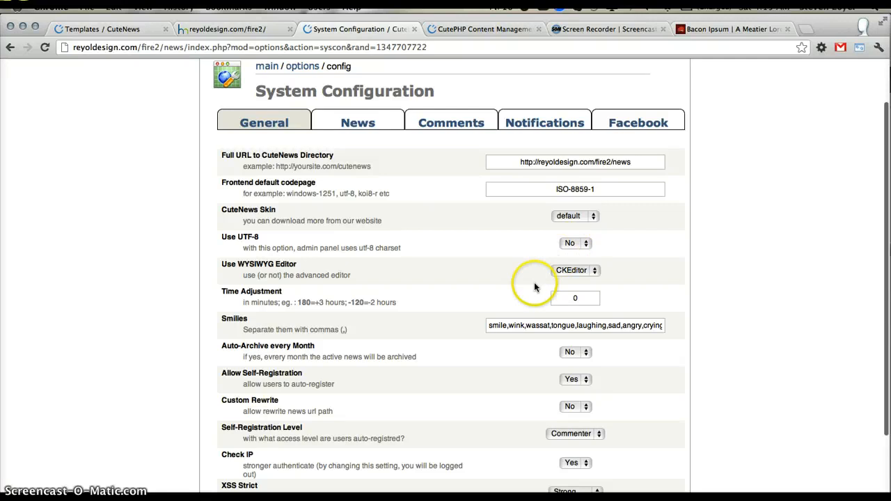
scroll(536, 282, down, 3)
scroll(540, 283, up, 5)
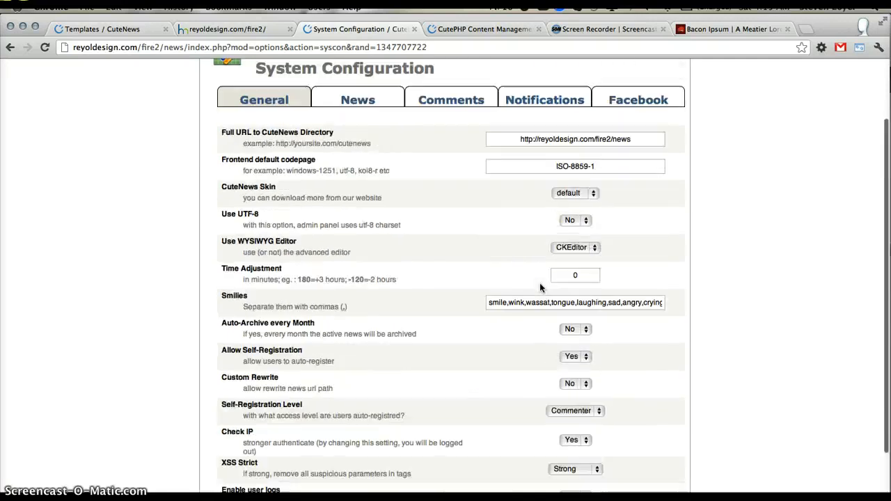
- Review the Comments settings, including the Only Registered Users Can Post Comments choices, and return to the General settings
click(468, 182)
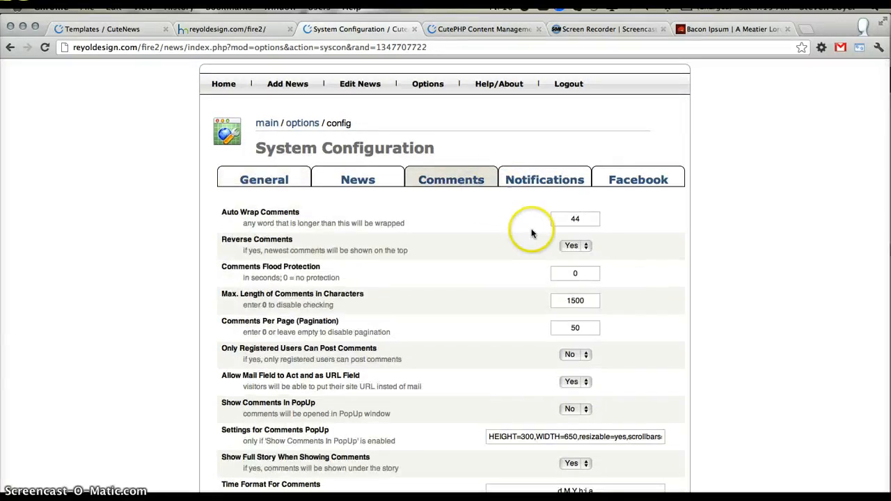
scroll(550, 251, down, 2)
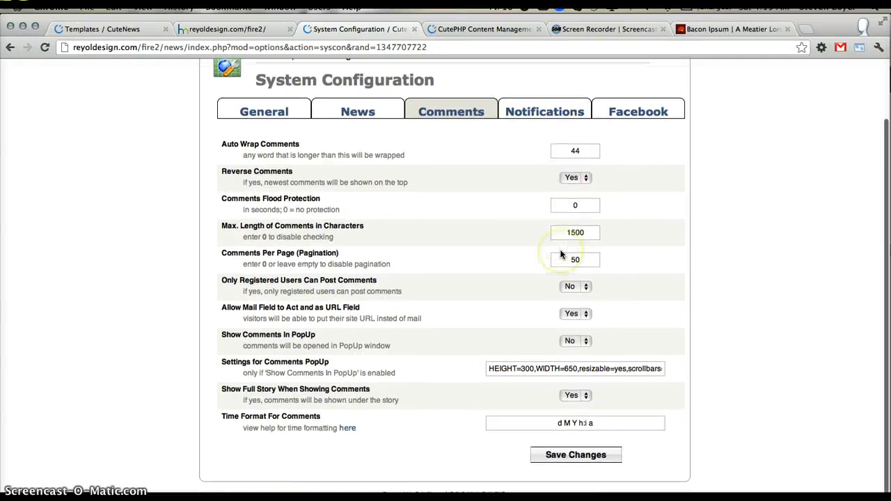
click(572, 286)
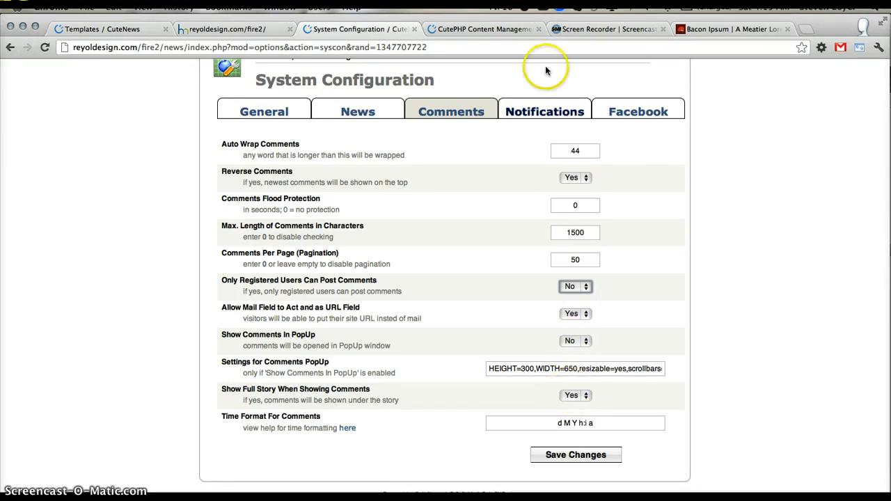
click(358, 109)
click(252, 165)
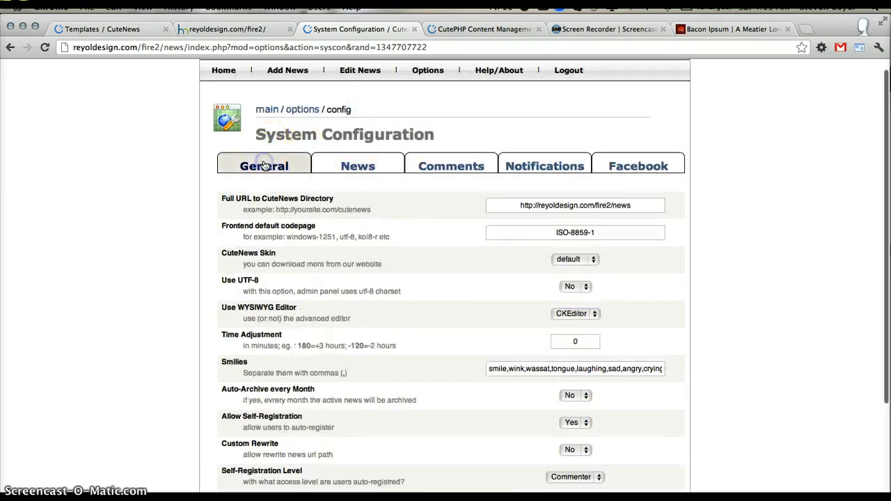
scroll(240, 233, down, 3)
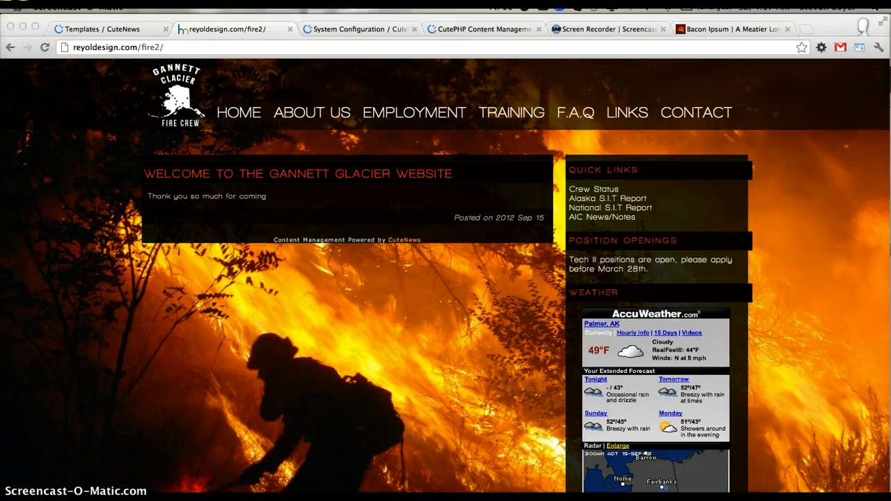
- Switch to Coda, open style.css from the fire2 folder and locate the CuteNews Templates section
click(453, 497)
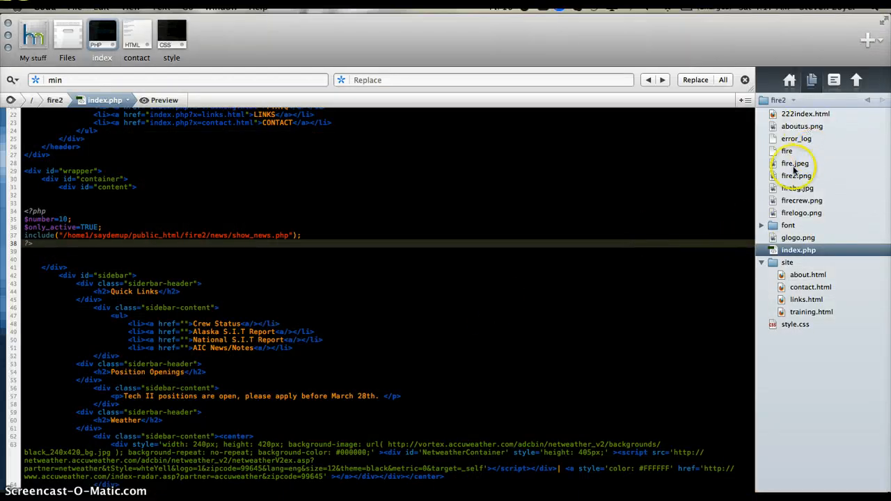
click(778, 326)
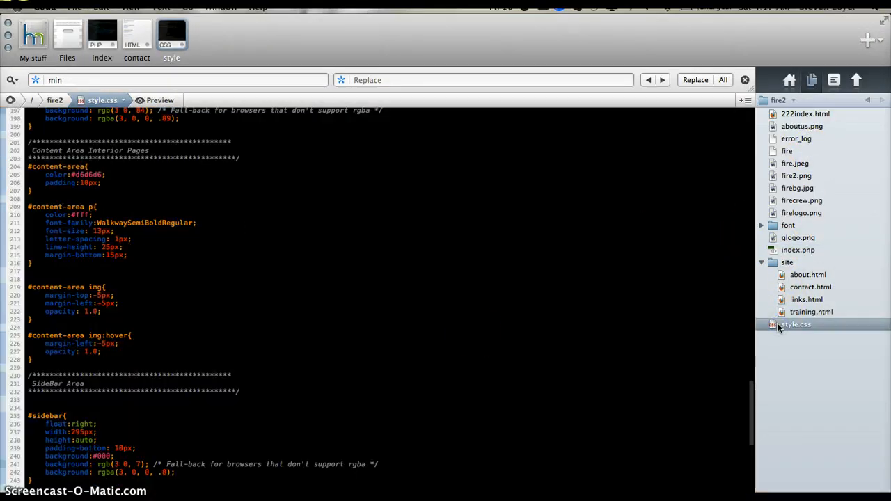
scroll(471, 332, down, 10)
scroll(475, 333, down, 8)
scroll(476, 333, up, 15)
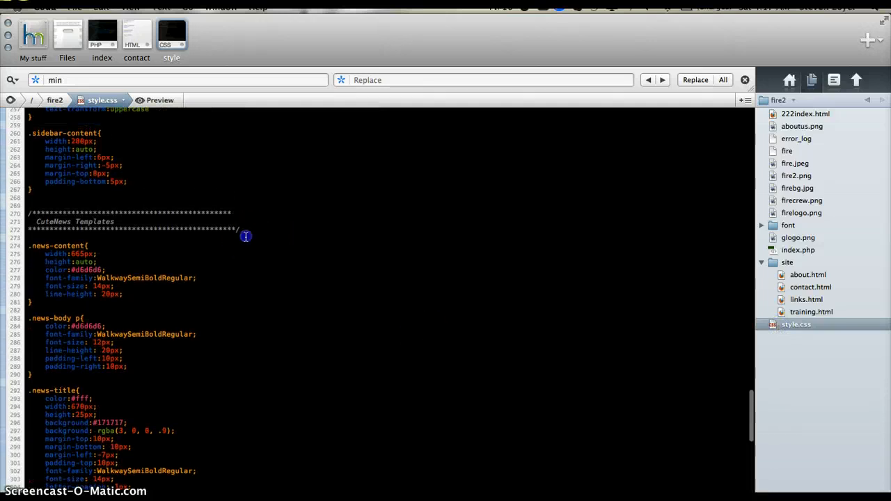
click(105, 236)
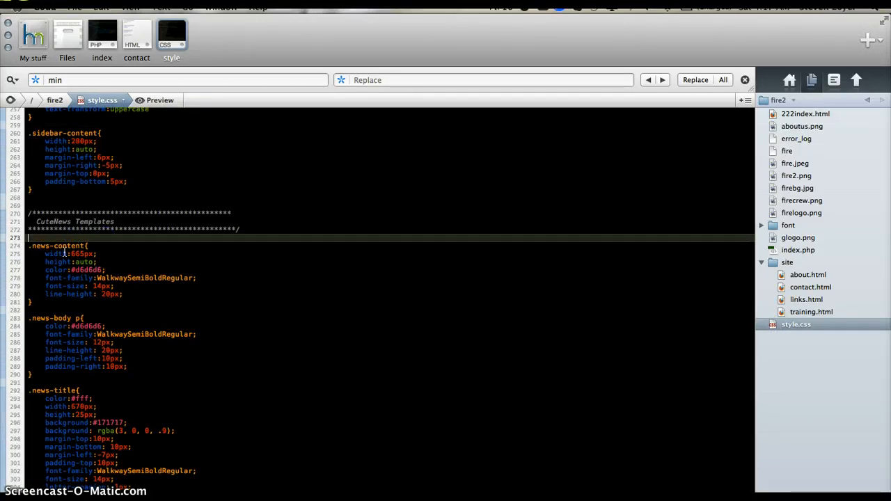
- Examine the CuteNews style rules in style.css, from .news-content, .news-body p and .news-title through the news-footer rules
drag(43, 247, 94, 252)
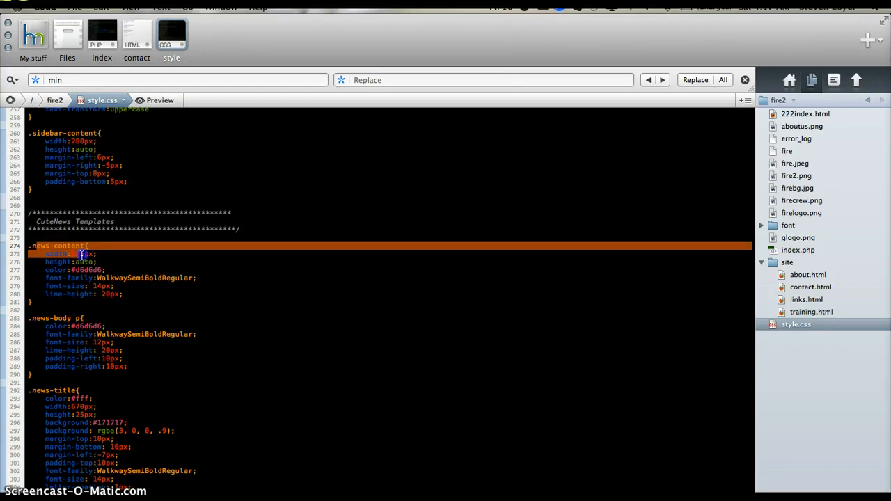
click(81, 255)
drag(28, 319, 121, 322)
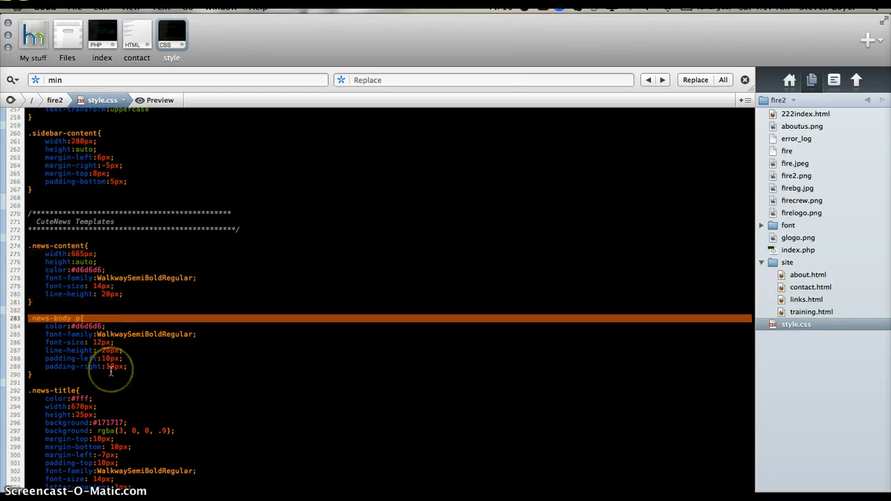
scroll(110, 373, down, 3)
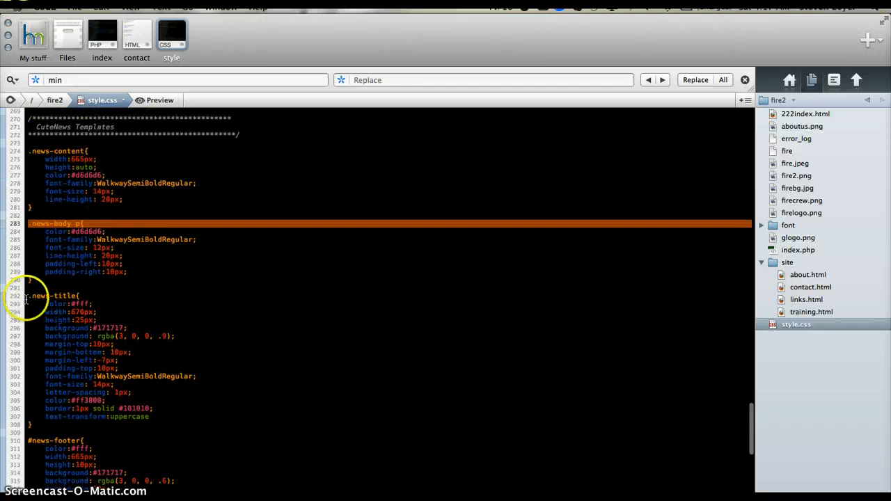
drag(28, 294, 131, 395)
scroll(130, 395, down, 9)
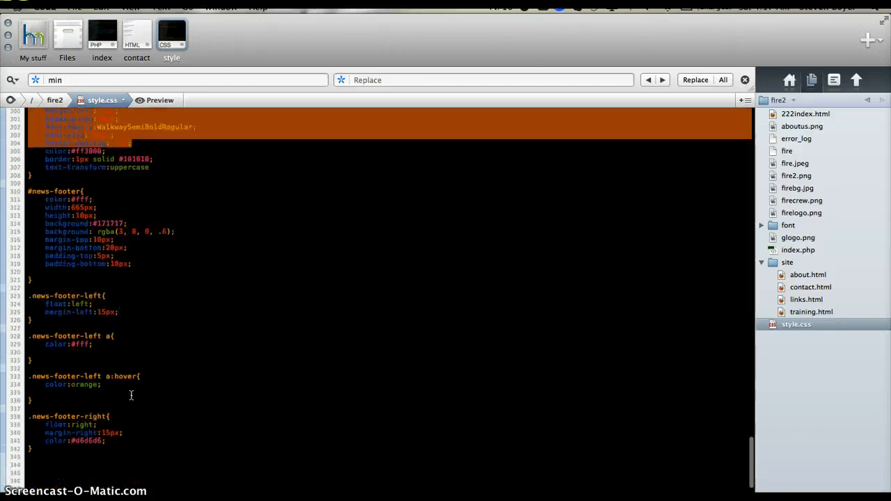
scroll(131, 395, up, 12)
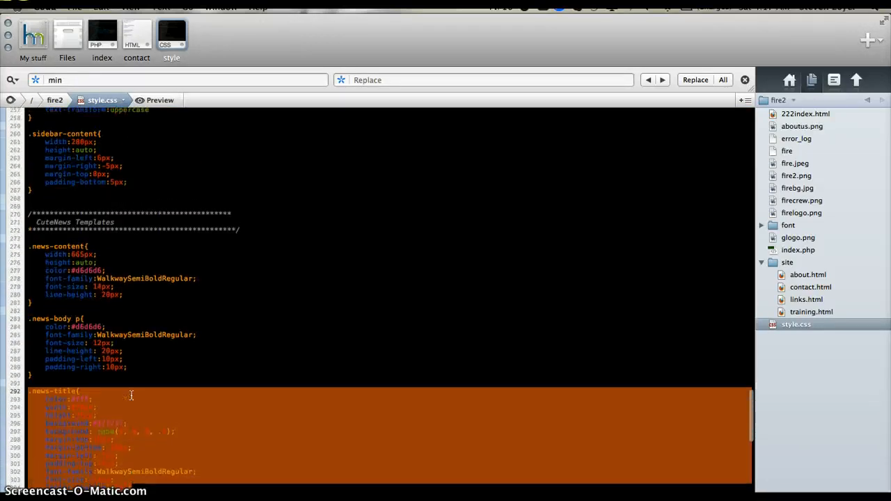
click(292, 306)
scroll(293, 308, up, 20)
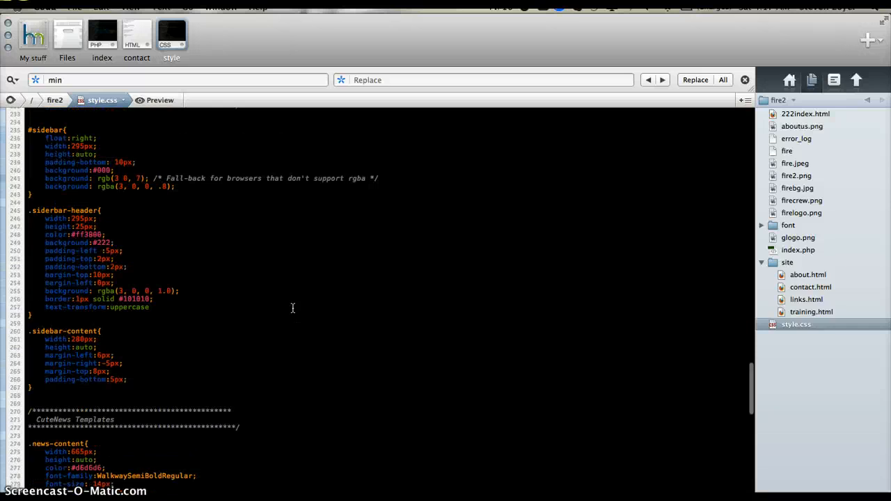
scroll(292, 308, up, 15)
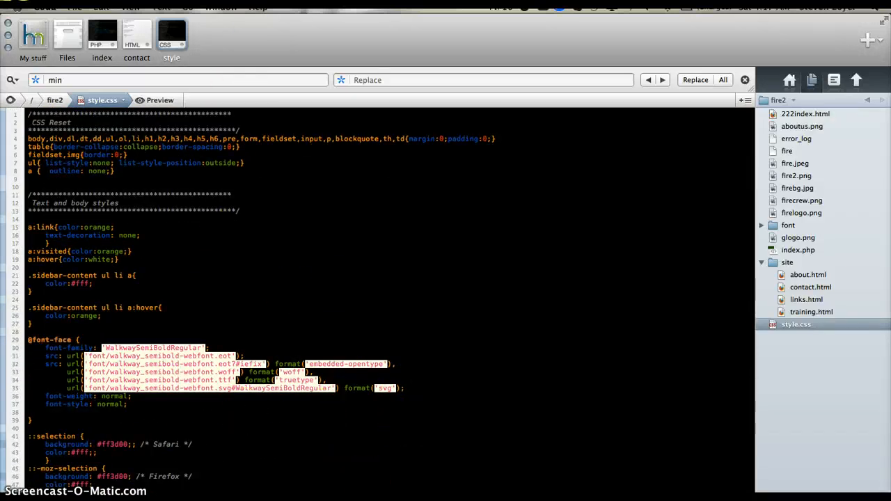
- Delete the PHP block that includes show_news.php from the content div in index.php
key(super+Tab)
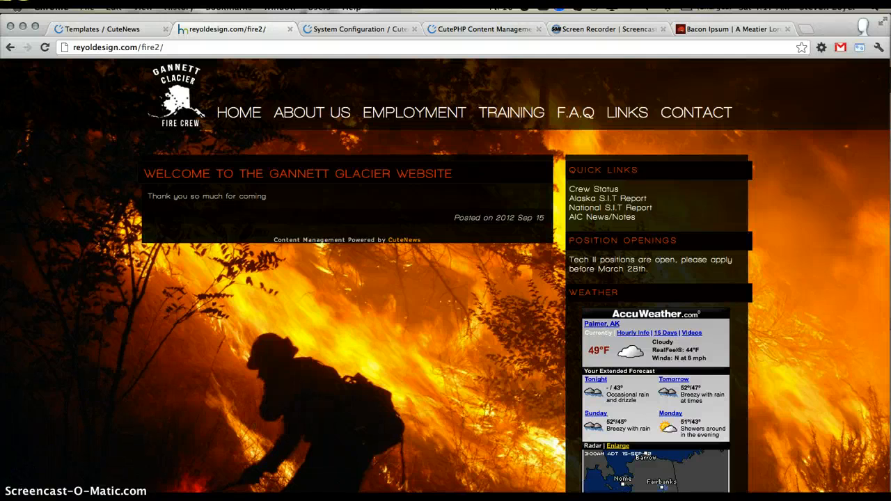
key(super+Tab)
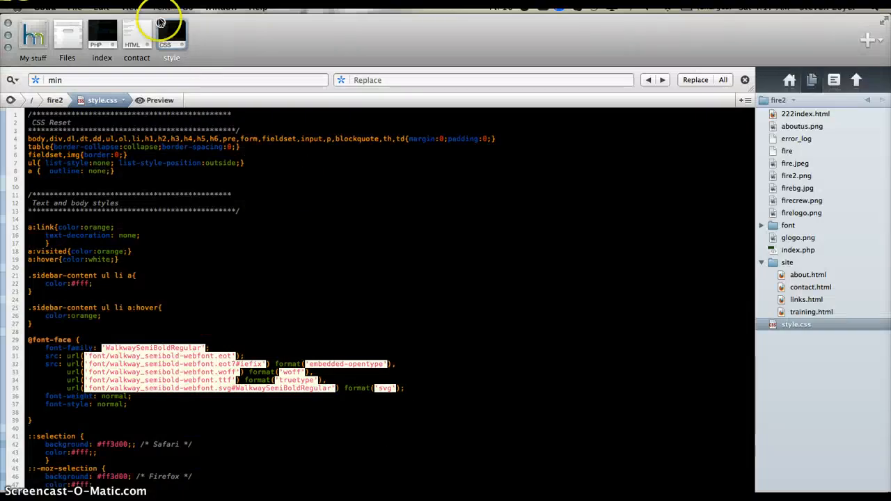
click(102, 46)
scroll(93, 207, up, 2)
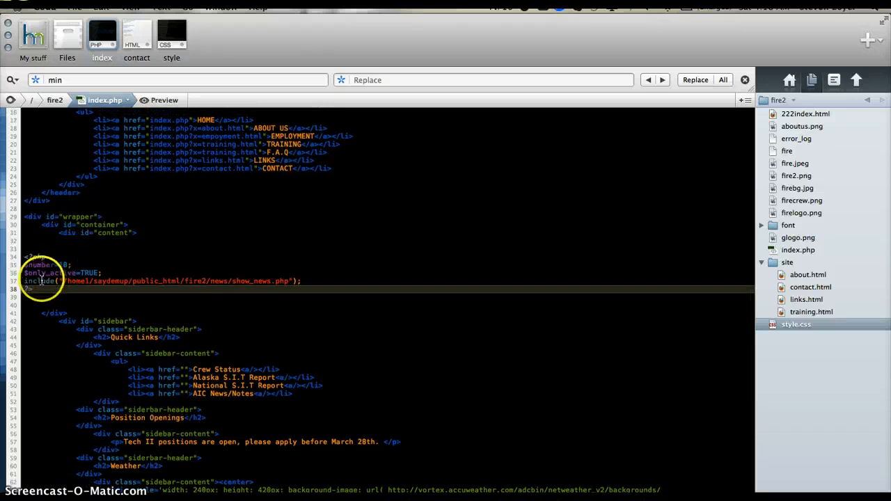
drag(15, 275, 9, 256)
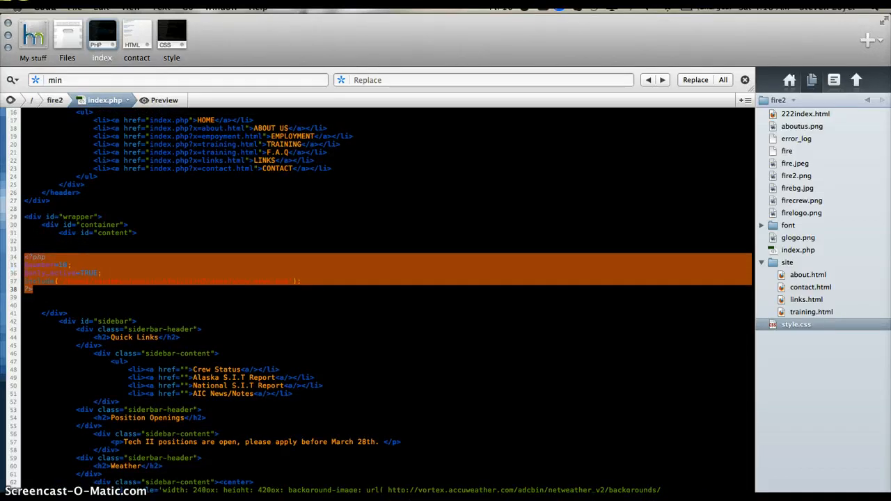
key(BackSpace)
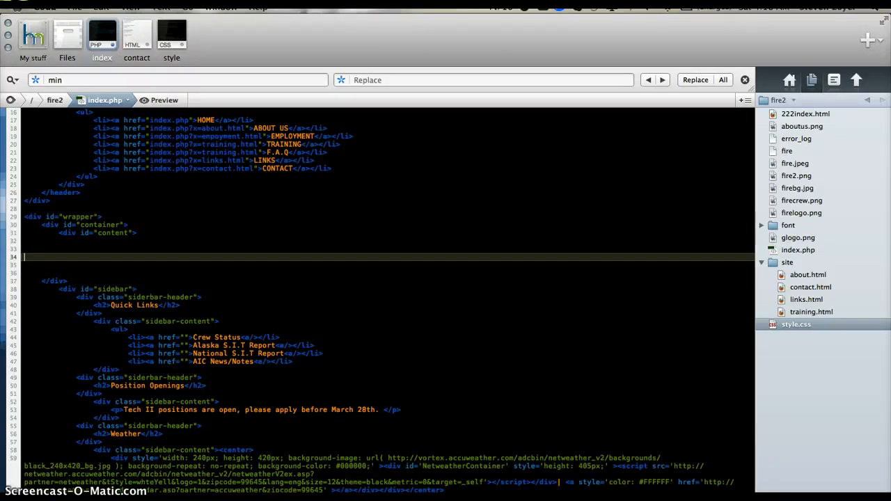
- Copy the $_GET['x'] page-loading PHP script from the untitled Sublime Text file and paste it into index.php's content div
key(super+Tab)
drag(247, 237, 124, 95)
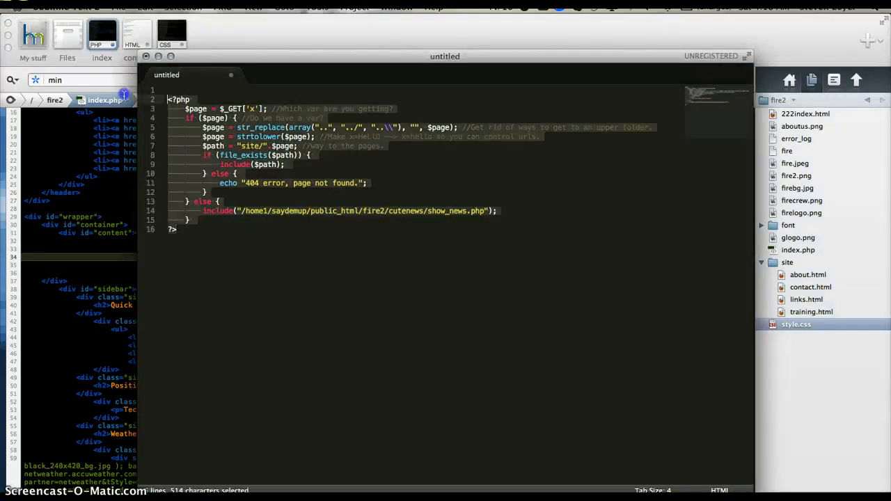
key(super+c)
click(97, 240)
key(super+v)
- Examine the pasted script's $_GET['x'] variable, if ($page) condition, 404 echo, and str_replace and strtolower lines
click(91, 271)
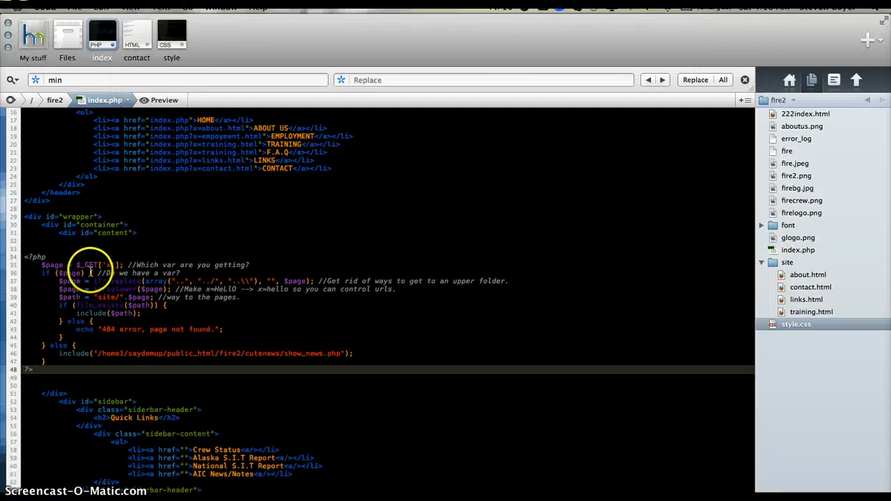
click(49, 266)
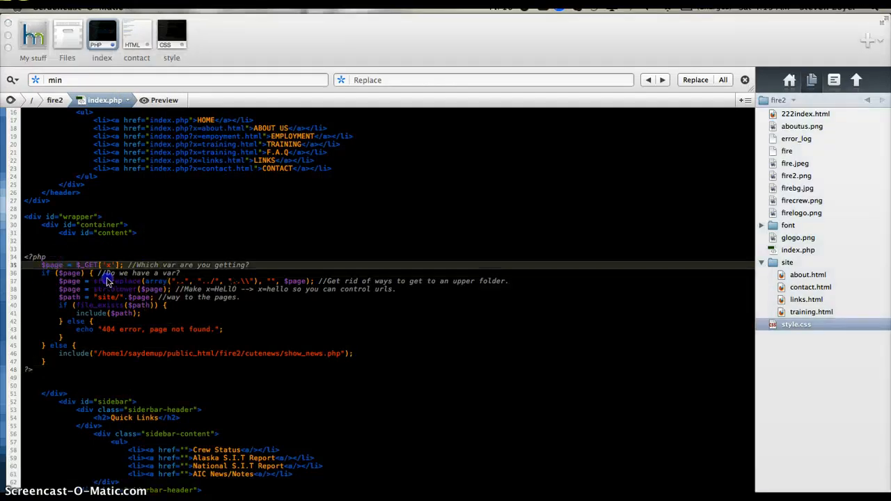
click(100, 297)
drag(58, 273, 84, 273)
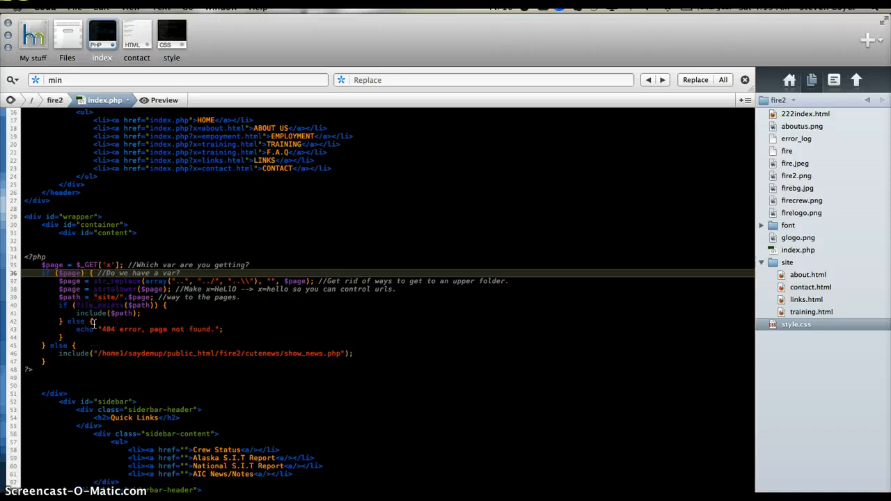
click(75, 330)
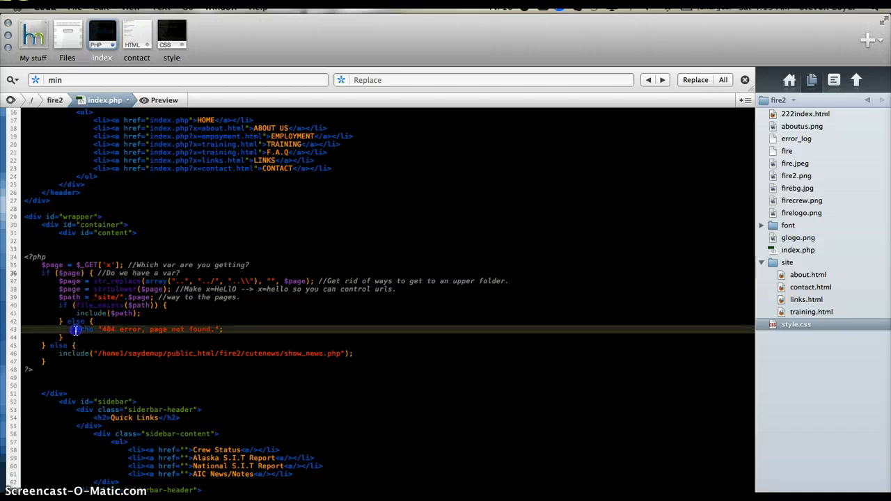
click(123, 274)
drag(99, 283, 534, 284)
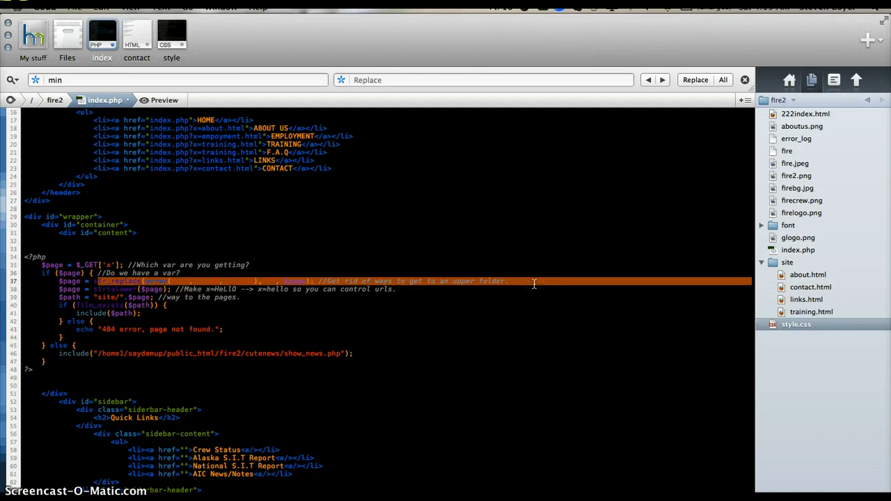
drag(534, 283, 317, 282)
click(118, 290)
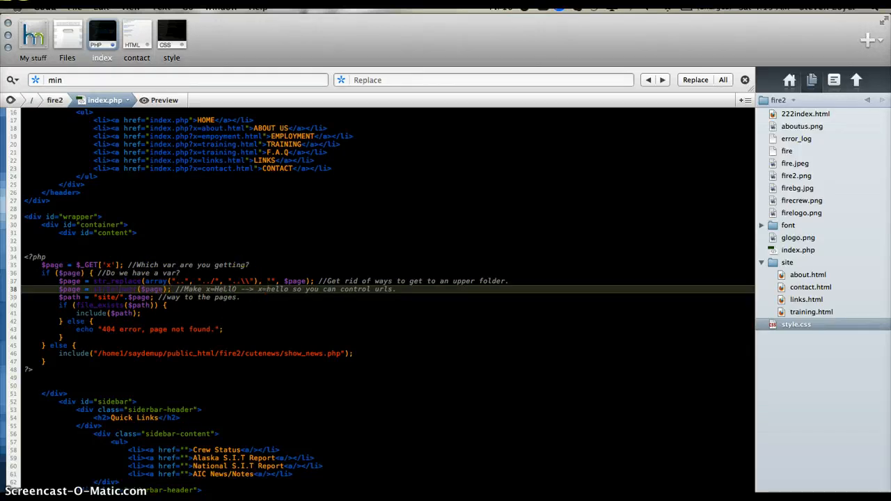
- Switch to Chrome, open the fire2 site's About Us page and examine the index.php?x=about.html part of its address
key(super+Tab)
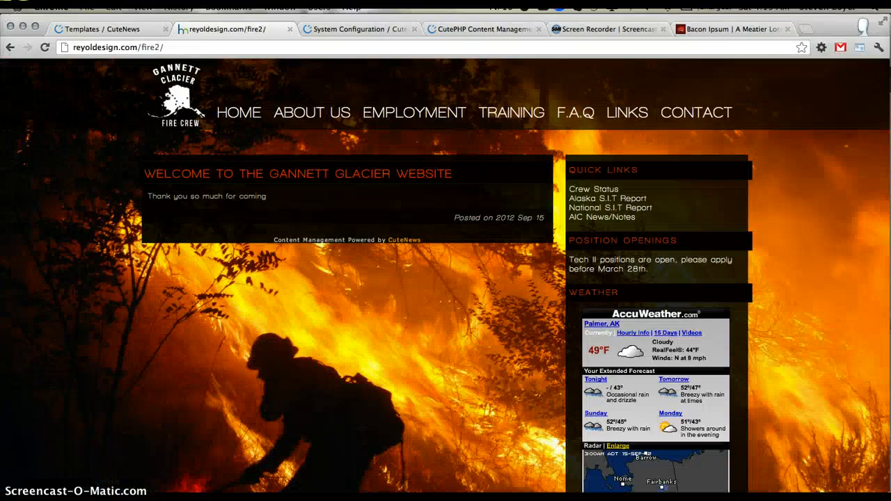
click(346, 113)
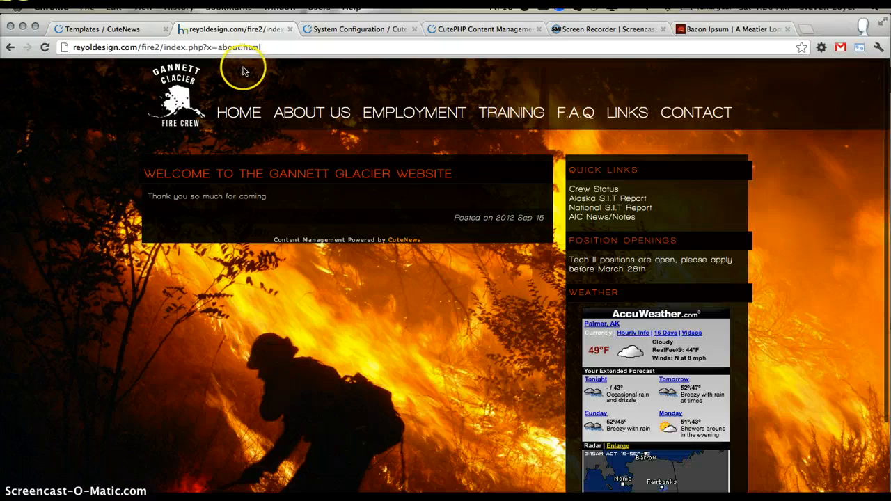
click(210, 47)
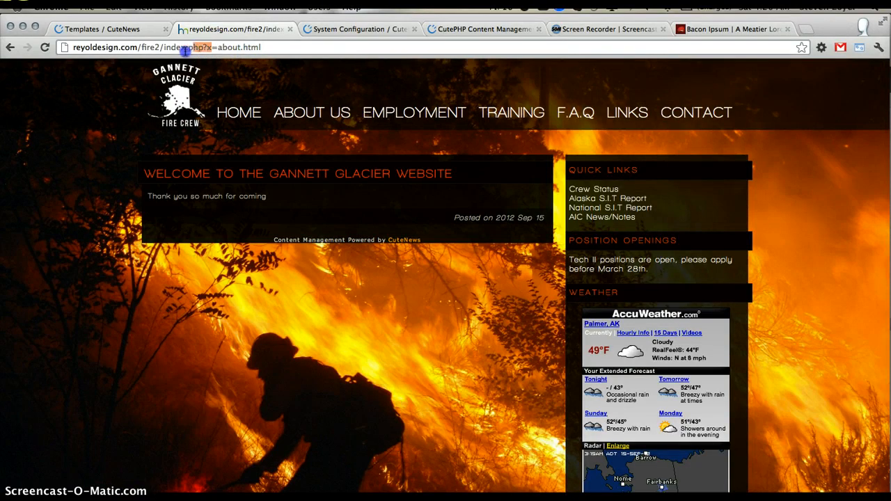
mouse_move(186, 50)
mouse_down()
mouse_move(199, 60)
mouse_move(186, 51)
mouse_up()
click(206, 48)
- Switch back to Coda and examine the script's $path line with the site/ folder, the file_exists condition and the 404 else branch
key(super+Tab)
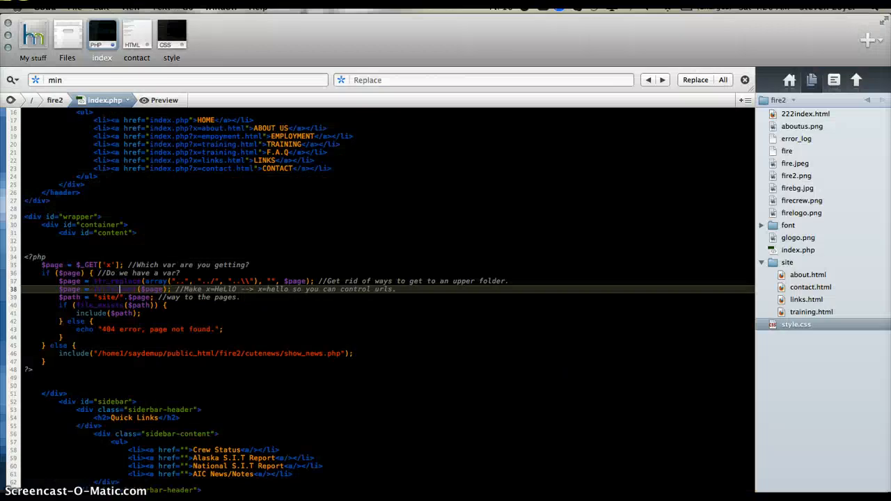
click(160, 312)
drag(89, 297, 252, 296)
click(73, 297)
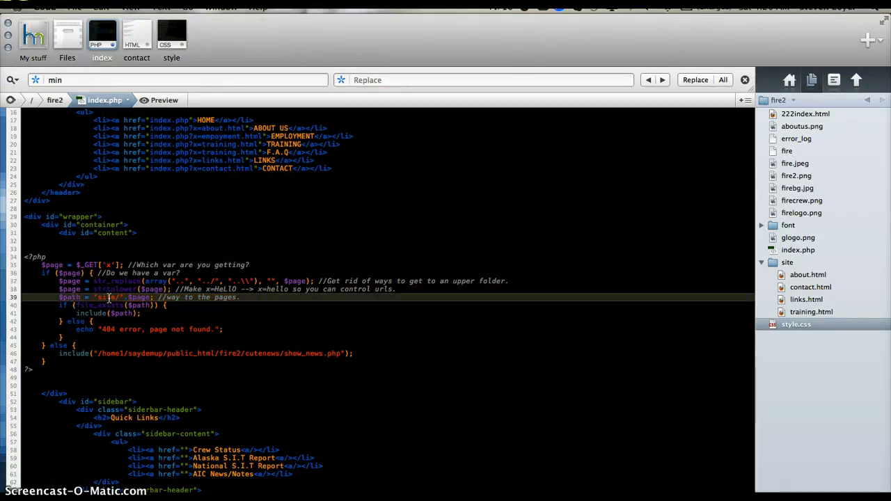
click(110, 312)
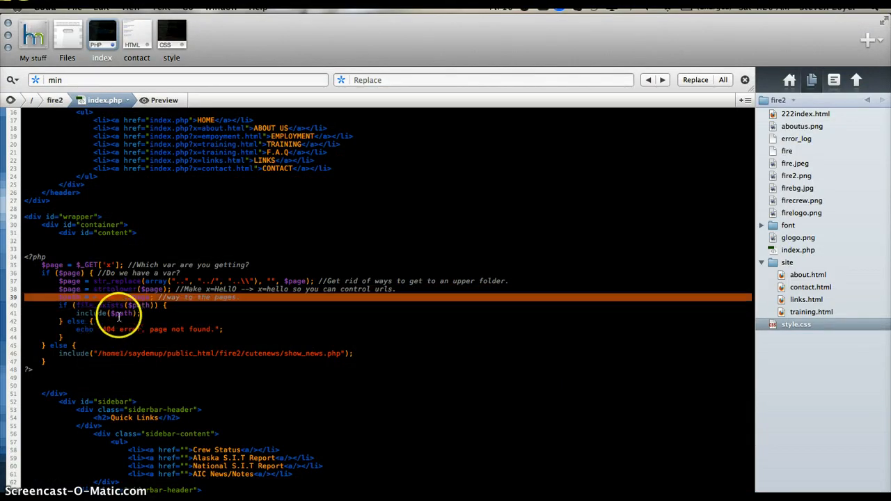
click(106, 297)
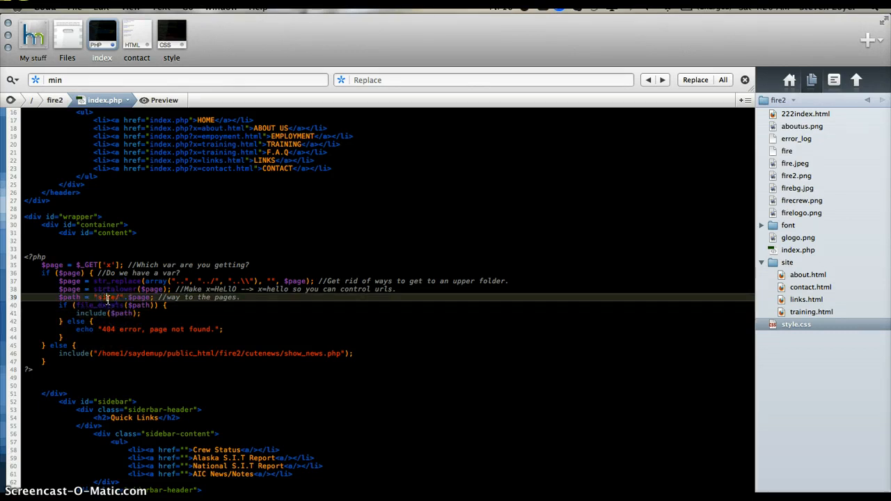
double_click(108, 297)
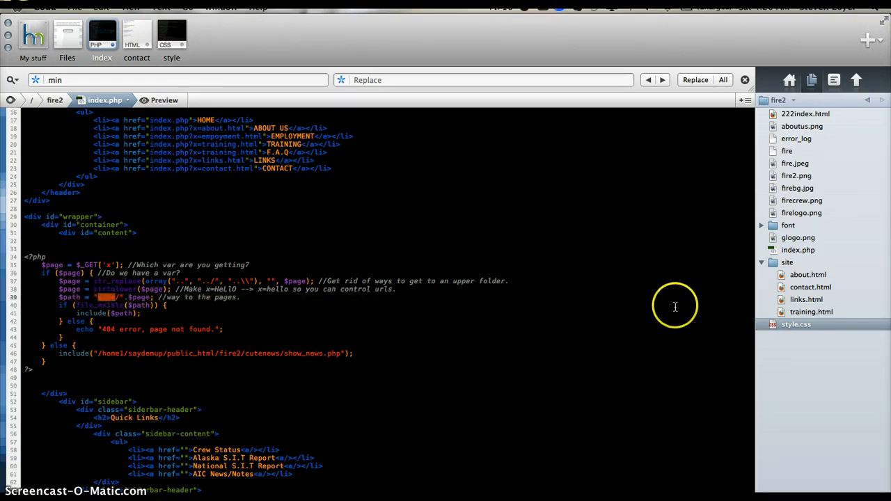
click(142, 306)
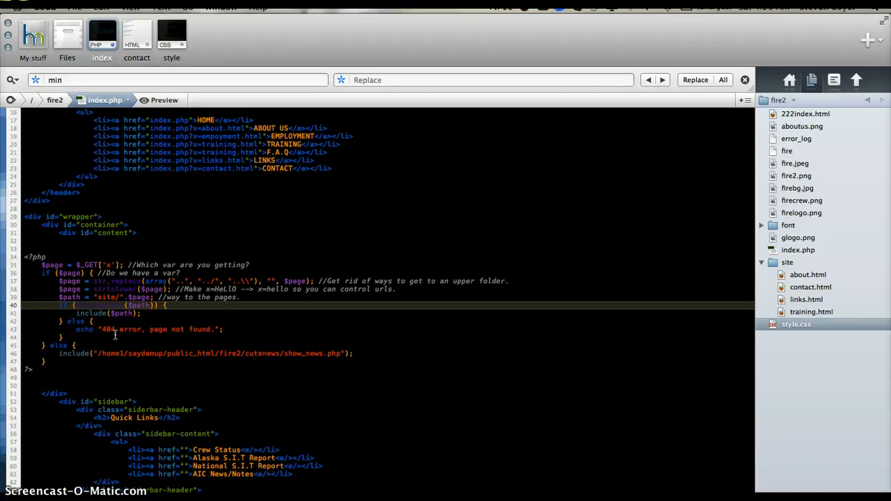
drag(86, 321, 283, 330)
click(280, 329)
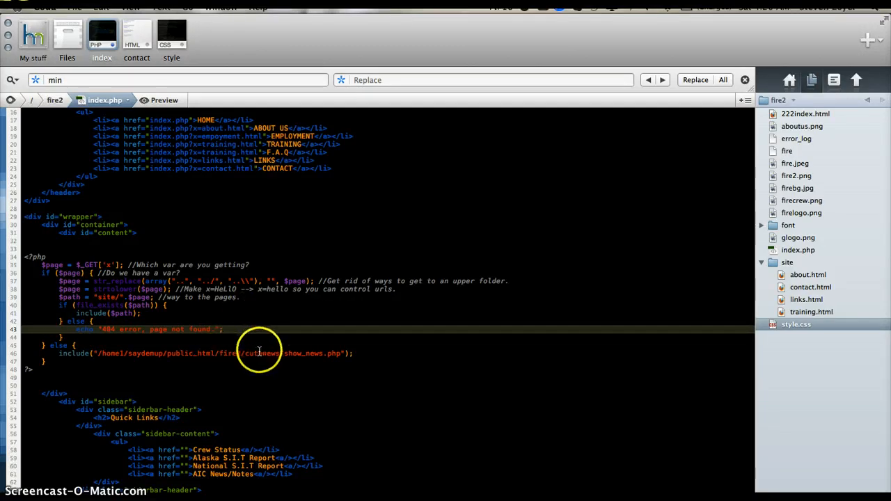
- Change the cutenews folder to news in the show_news.php include path of the script's final else branch
click(260, 354)
key(Down)
key(Down)
key(Up)
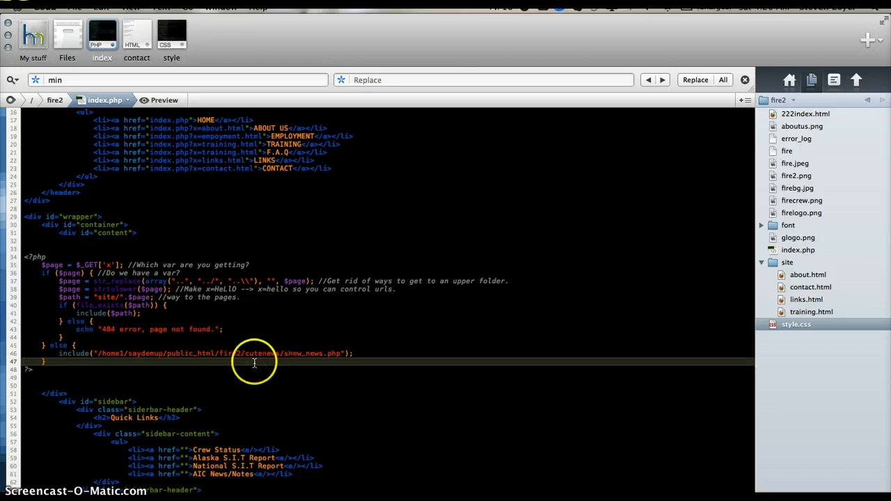
double_click(261, 354)
text(ne)
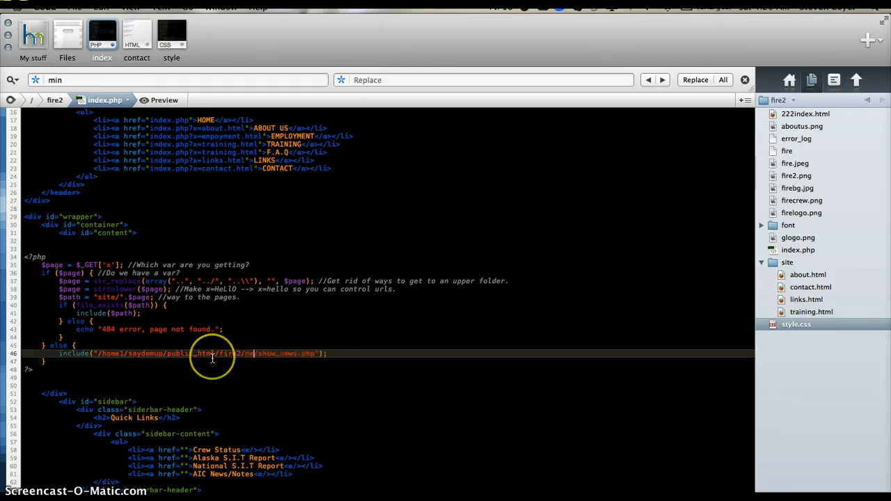
text(ws)
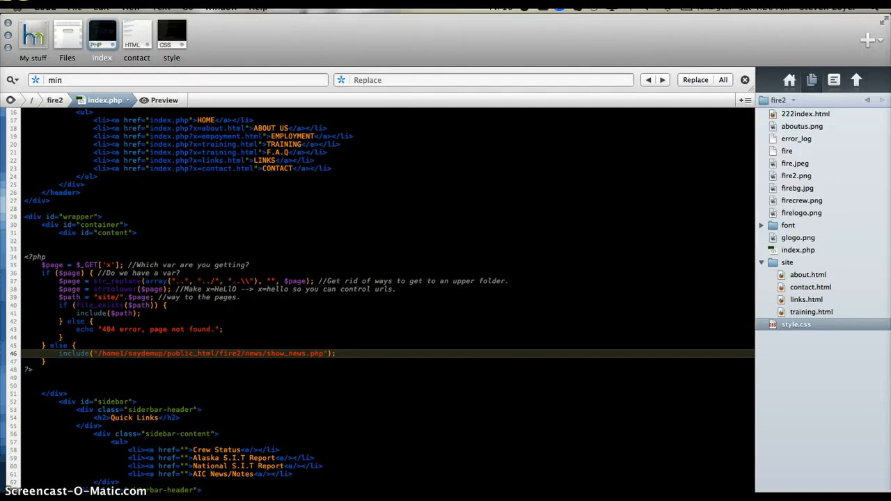
- Switch to Chrome, load the About Us page of the fire2 site again and look through its content
key(super+Tab)
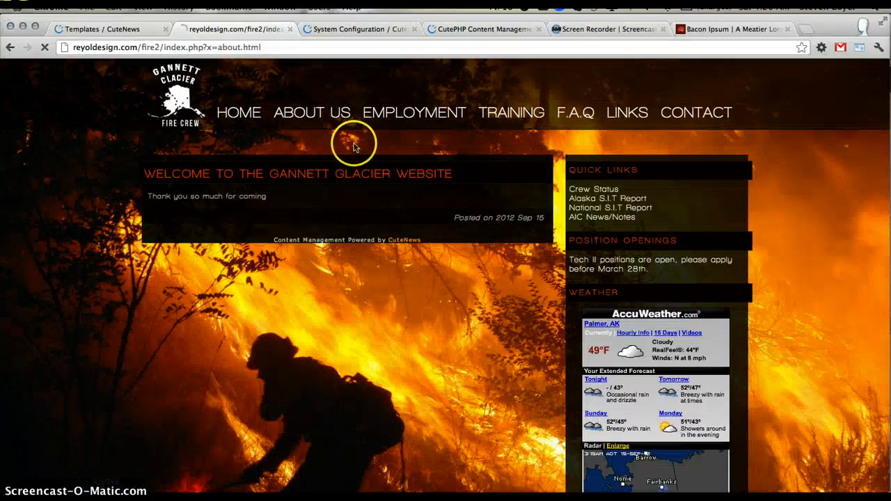
click(340, 127)
scroll(318, 225, down, 2)
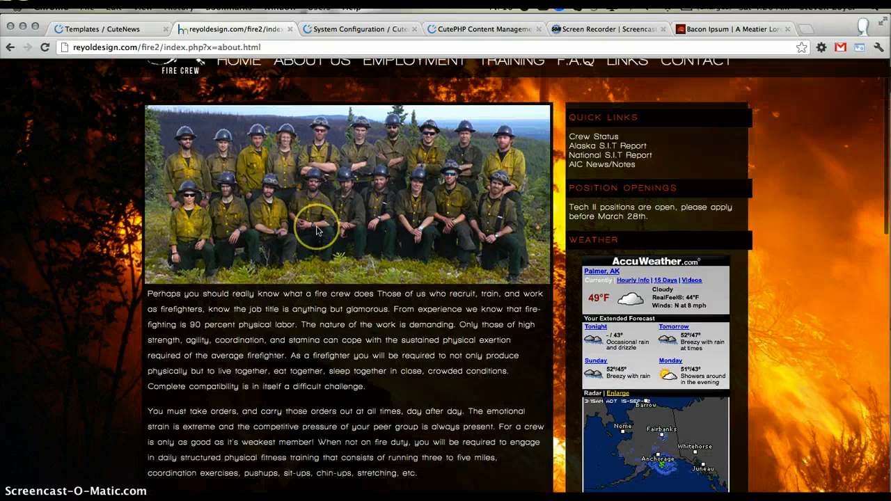
scroll(313, 277, down, 1)
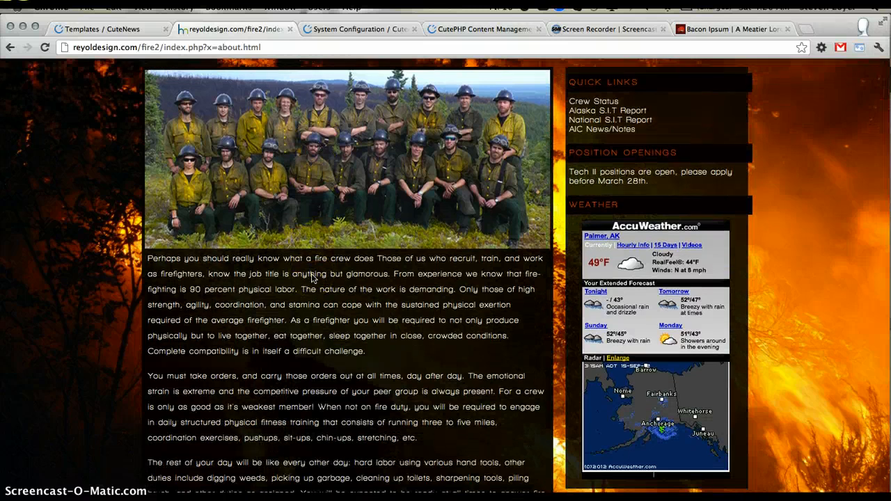